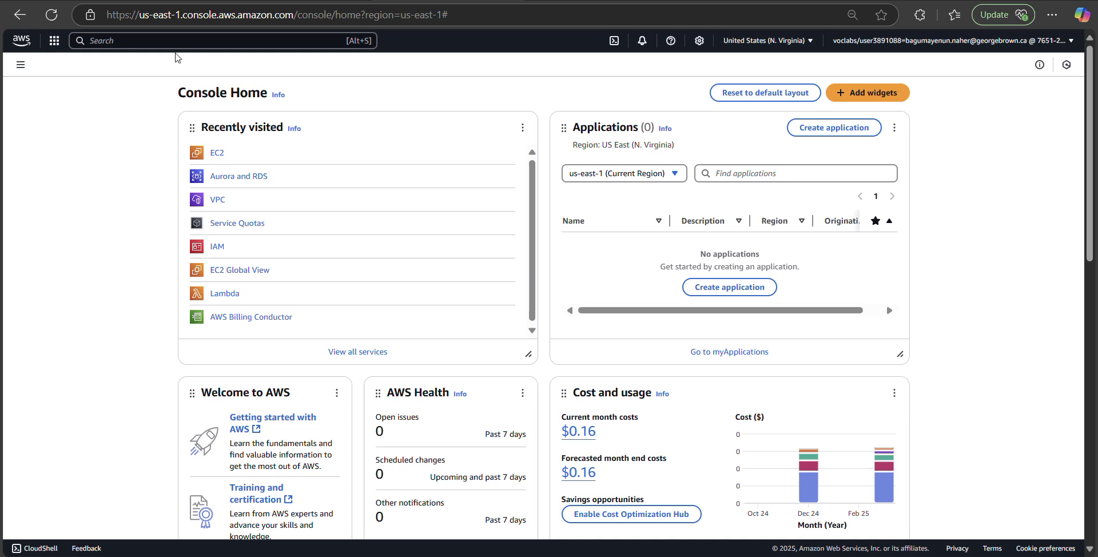
# Step: Open the VPC console, go to the Security Groups list of 5 groups, and begin a new group
pyautogui.click(218, 199)
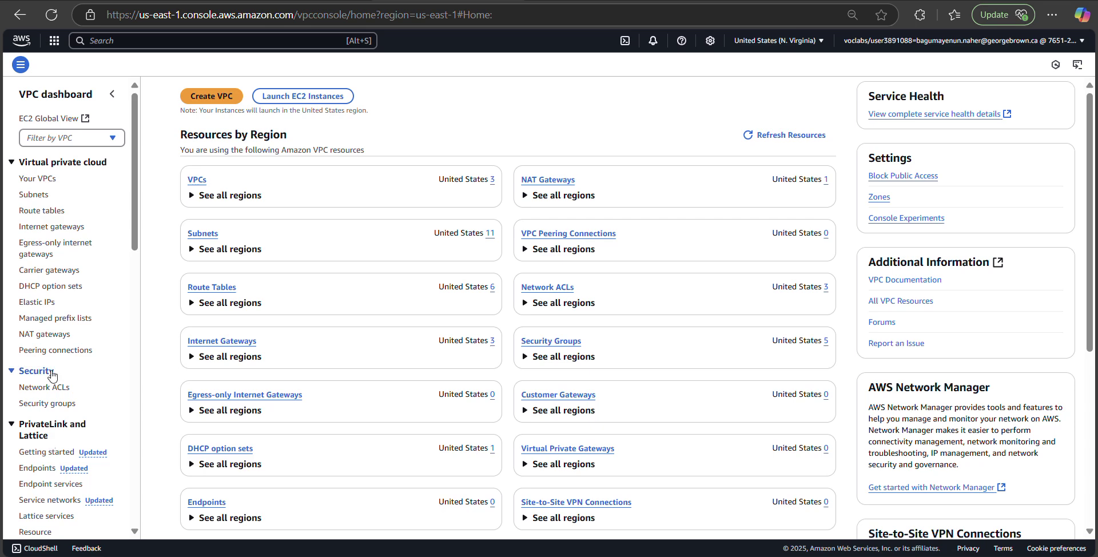
pyautogui.scroll(-1, 64, 351)
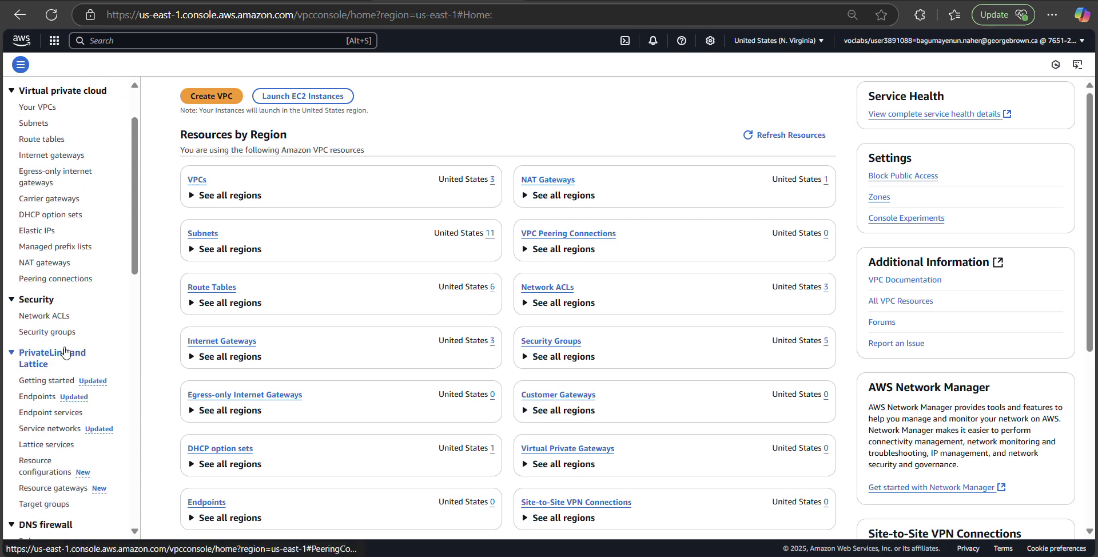
pyautogui.scroll(-1, 65, 352)
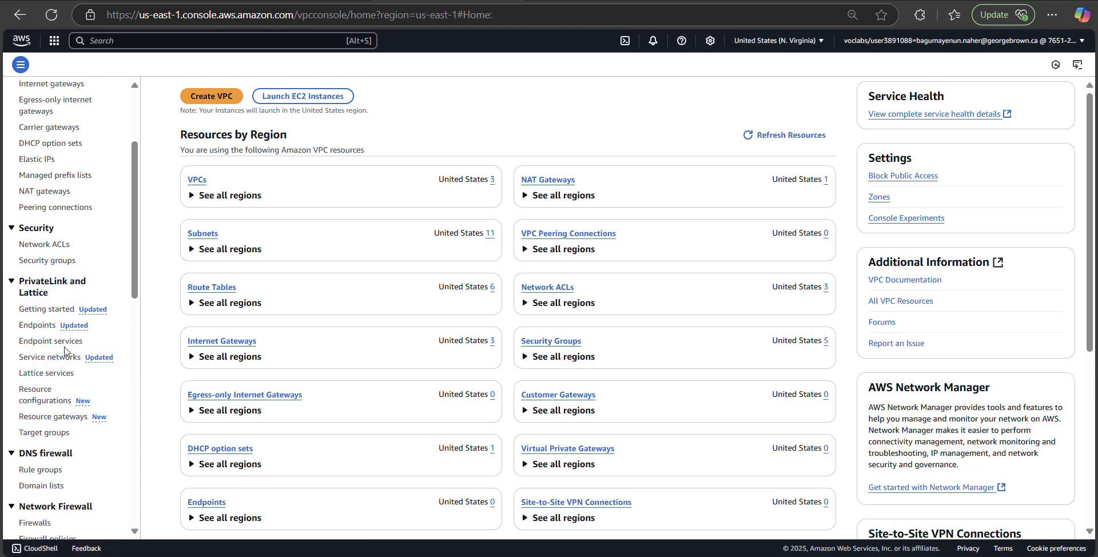
pyautogui.scroll(-3, 65, 350)
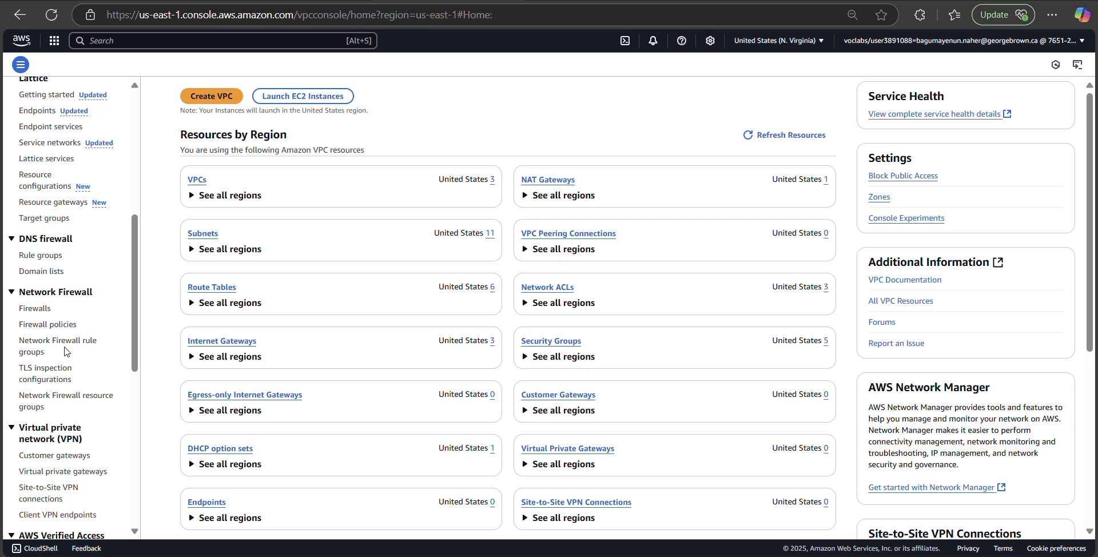
pyautogui.scroll(-4, 65, 349)
pyautogui.scroll(3, 66, 349)
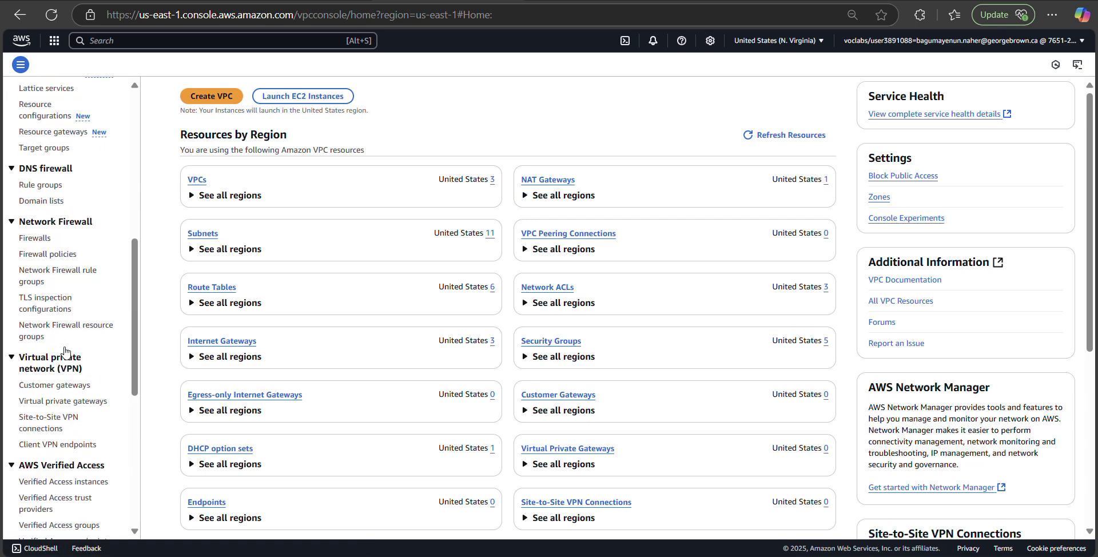
pyautogui.scroll(6, 66, 350)
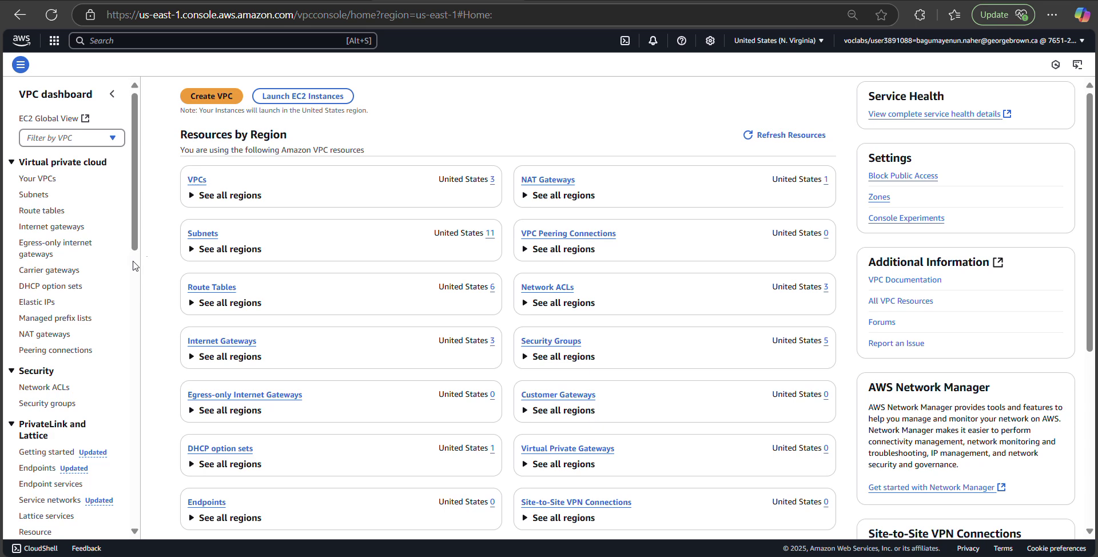
pyautogui.click(198, 181)
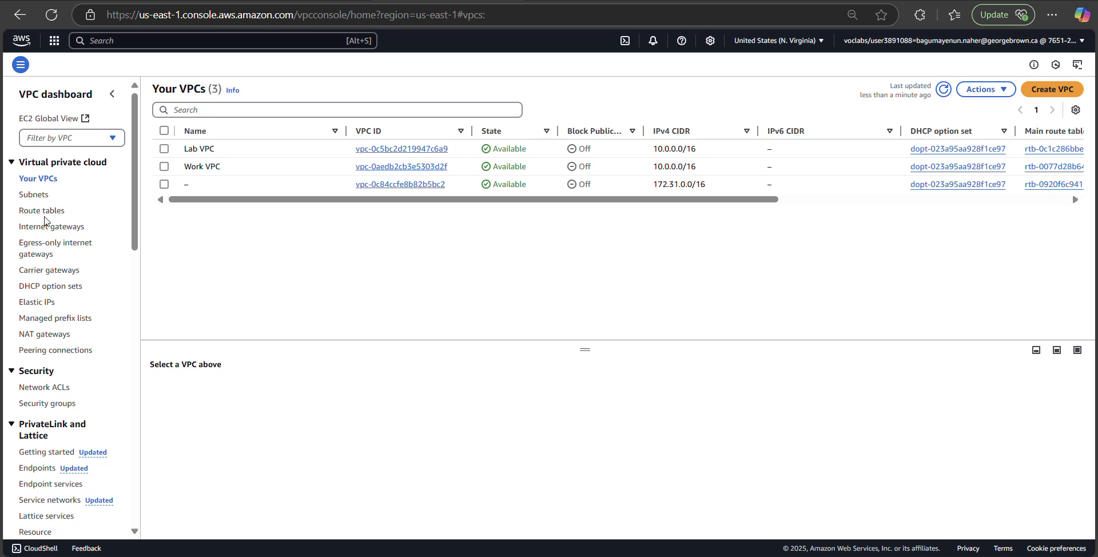
pyautogui.click(48, 404)
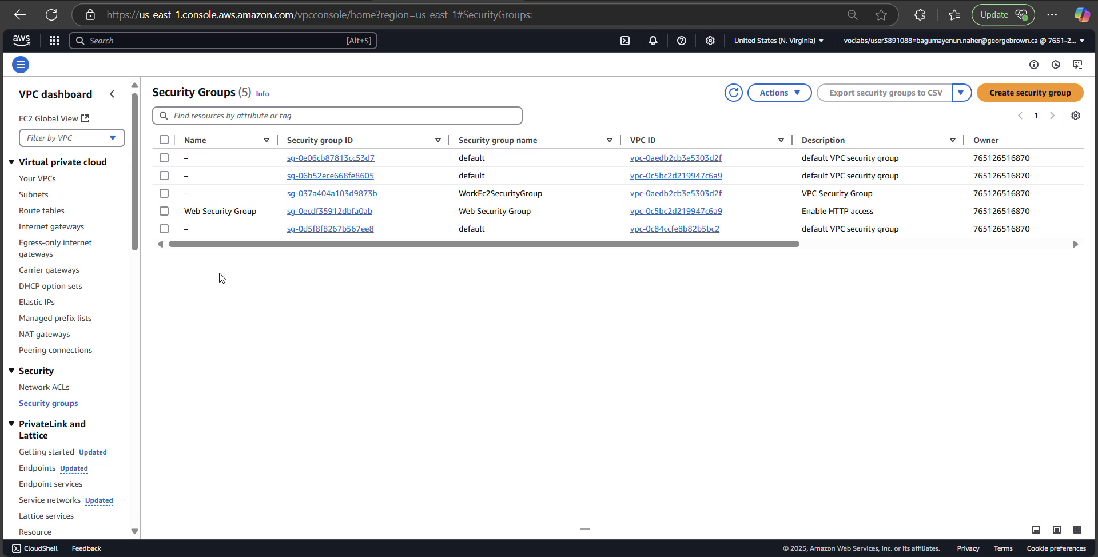
pyautogui.click(1010, 93)
# Step: Name the group 'DB Security Group', describe it 'Permit access from WEB Security Group', and choose Lab VPC
pyautogui.click(311, 182)
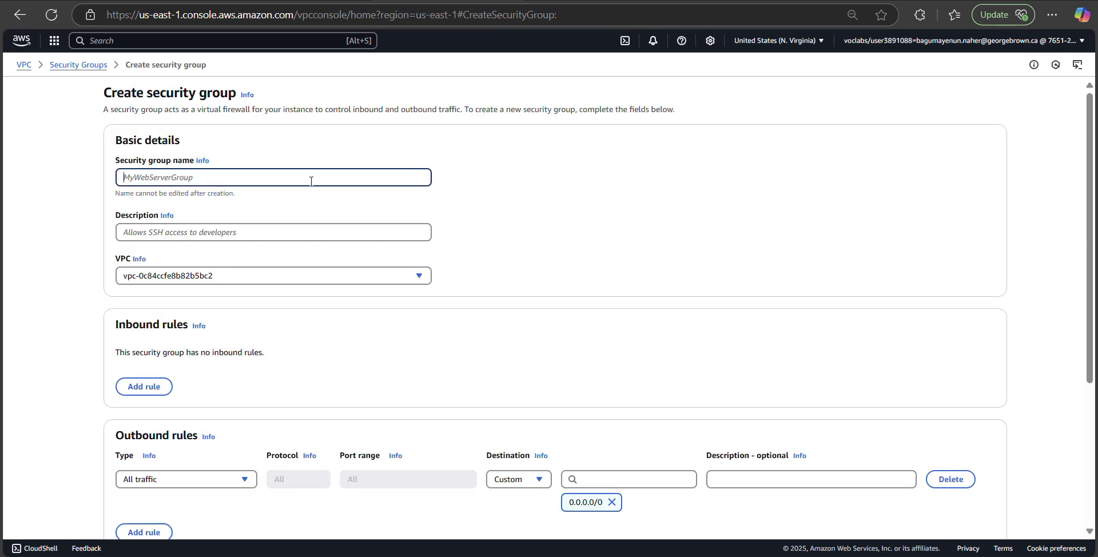
pyautogui.write('DB Security Group')
pyautogui.click(252, 232)
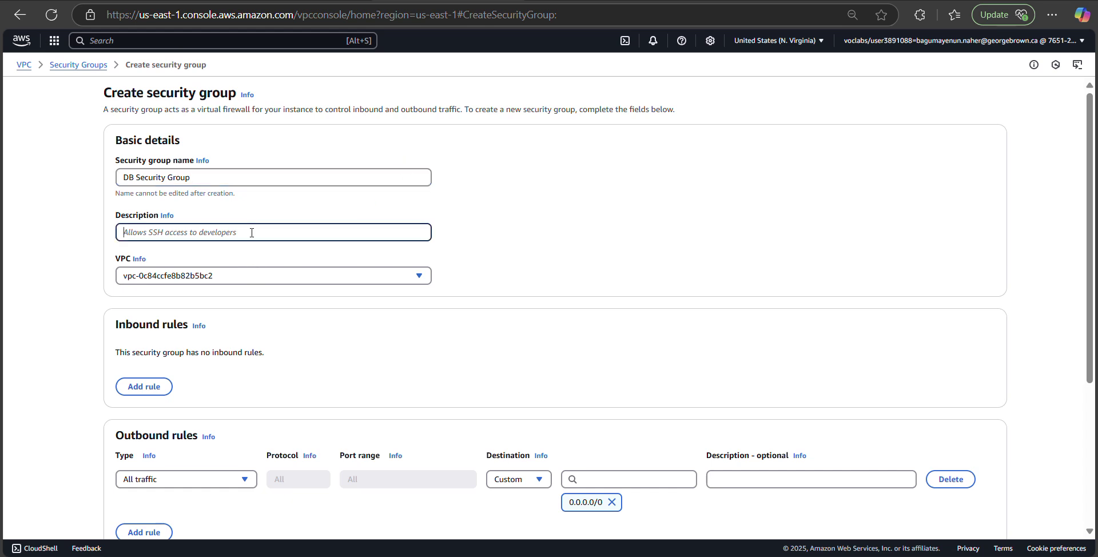
pyautogui.write('Permit ')
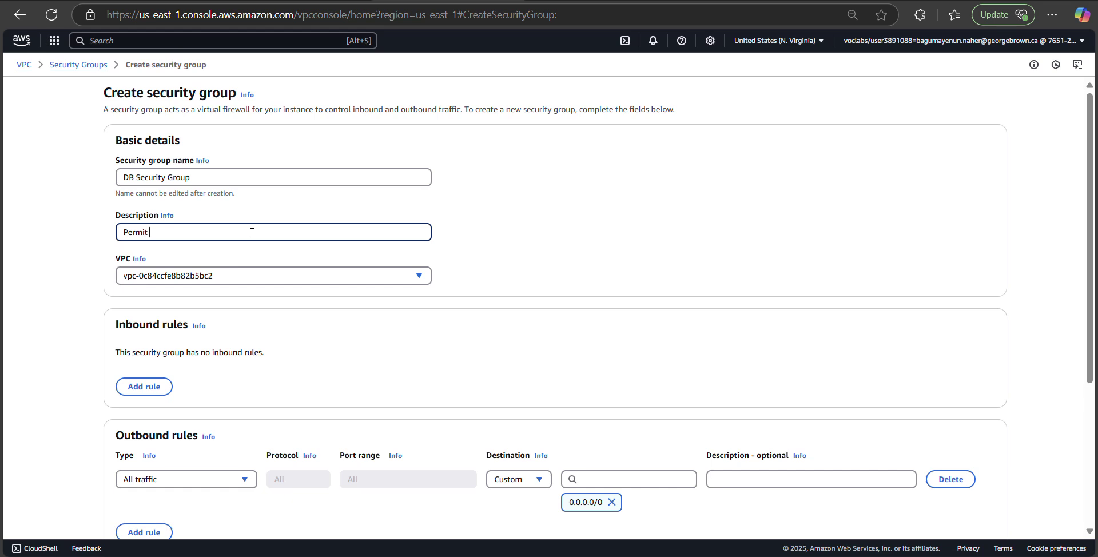
pyautogui.write('access from WEB Security Group')
pyautogui.click(376, 277)
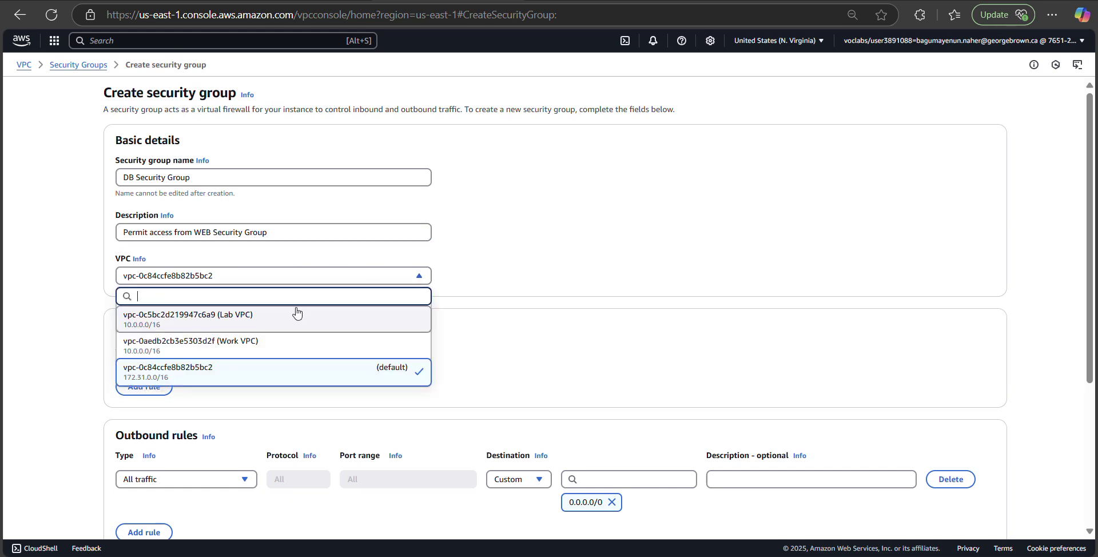
pyautogui.click(280, 322)
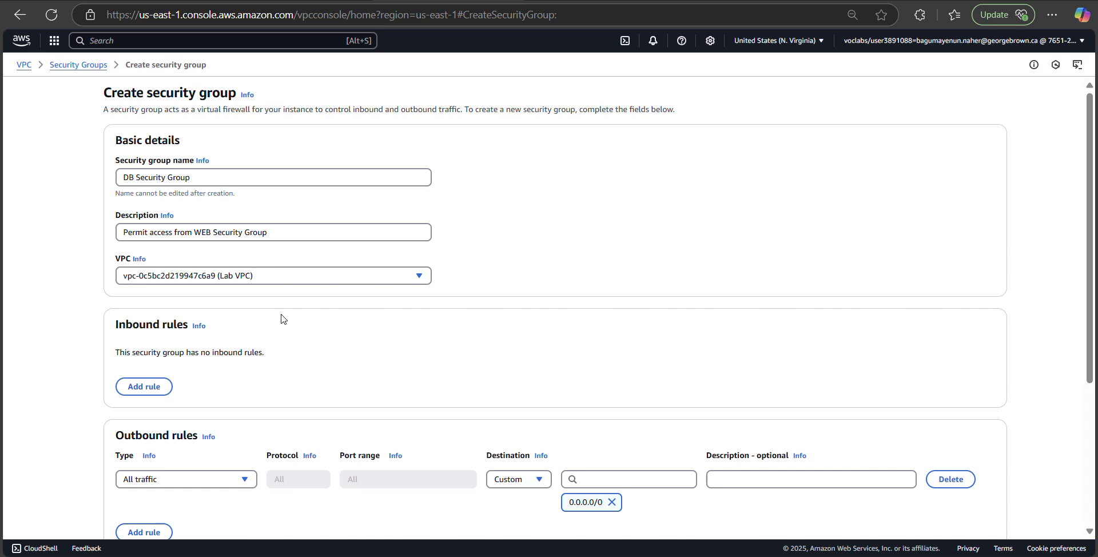
# Step: Add an inbound rule of type MYSQL/Aurora on TCP port 3306
pyautogui.click(143, 387)
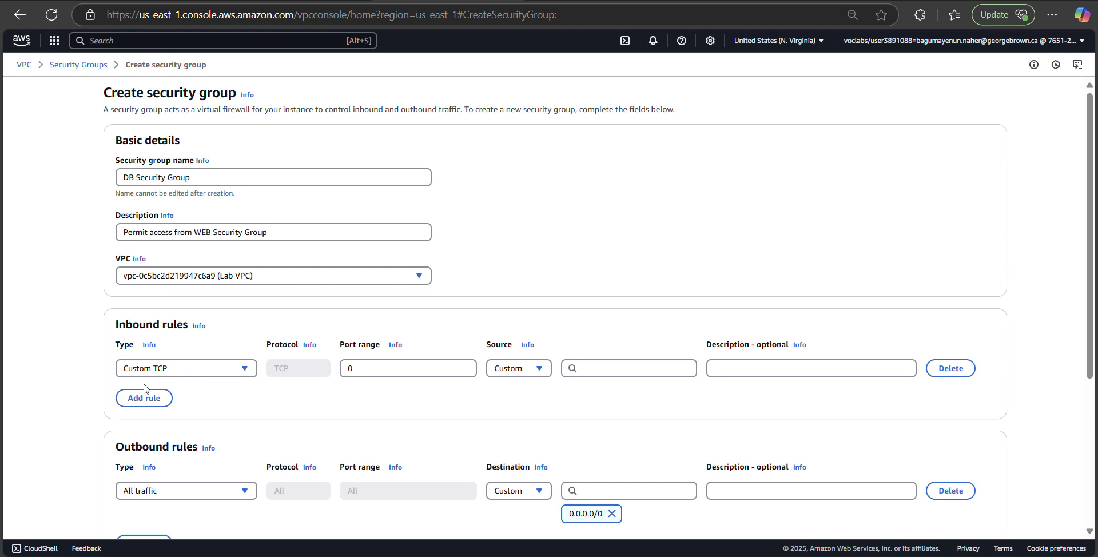
pyautogui.scroll(-1, 319, 397)
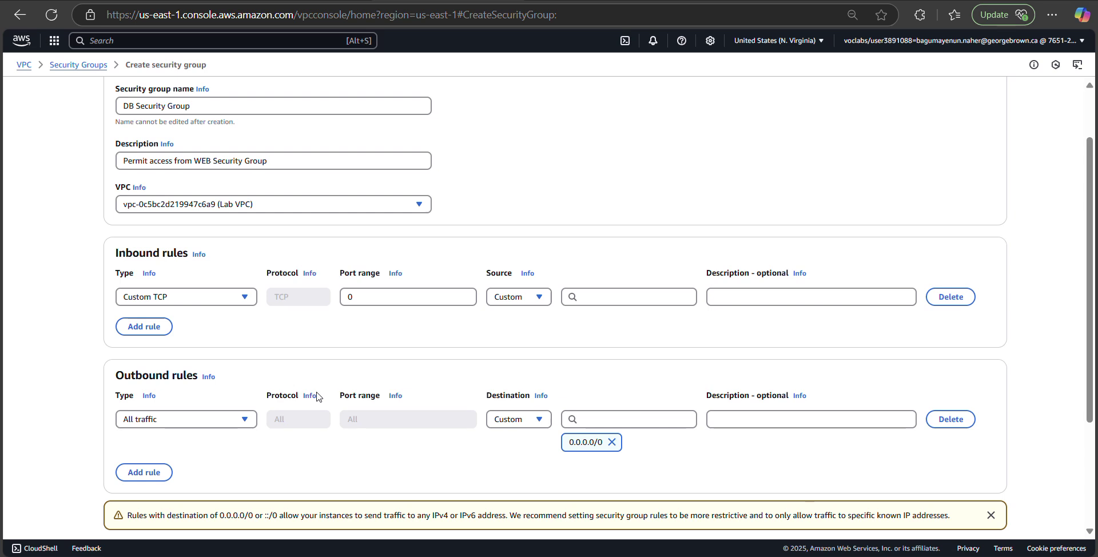
pyautogui.click(245, 300)
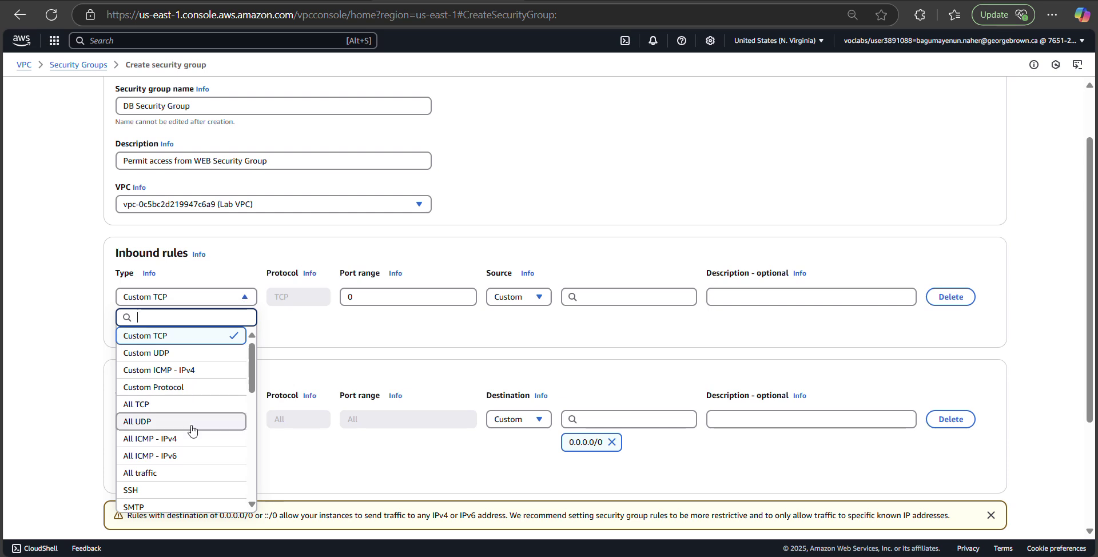
pyautogui.scroll(-3, 184, 436)
pyautogui.scroll(-5, 183, 437)
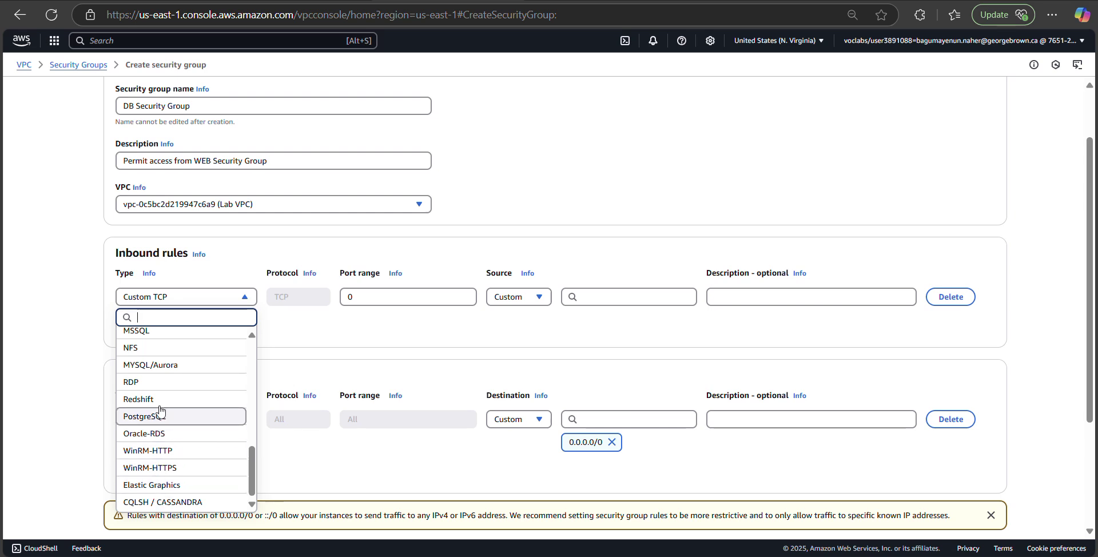
pyautogui.click(166, 366)
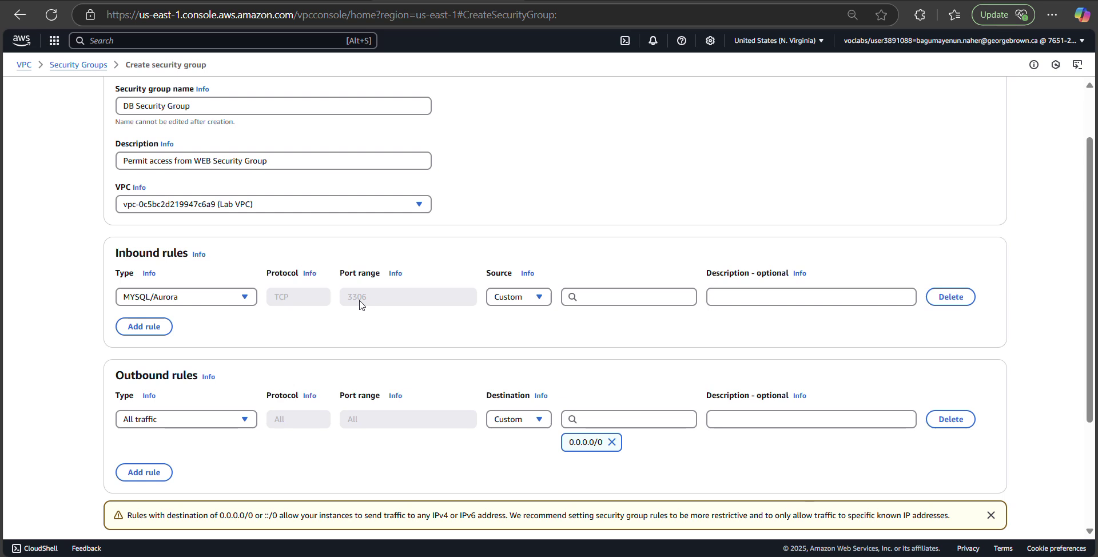
pyautogui.scroll(-2, 473, 366)
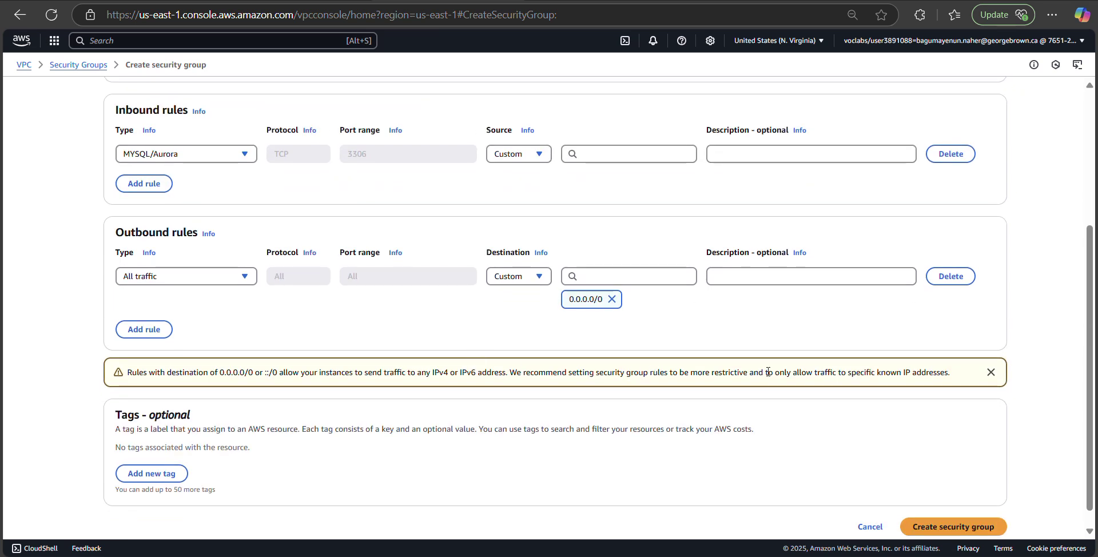
pyautogui.scroll(-1, 1034, 433)
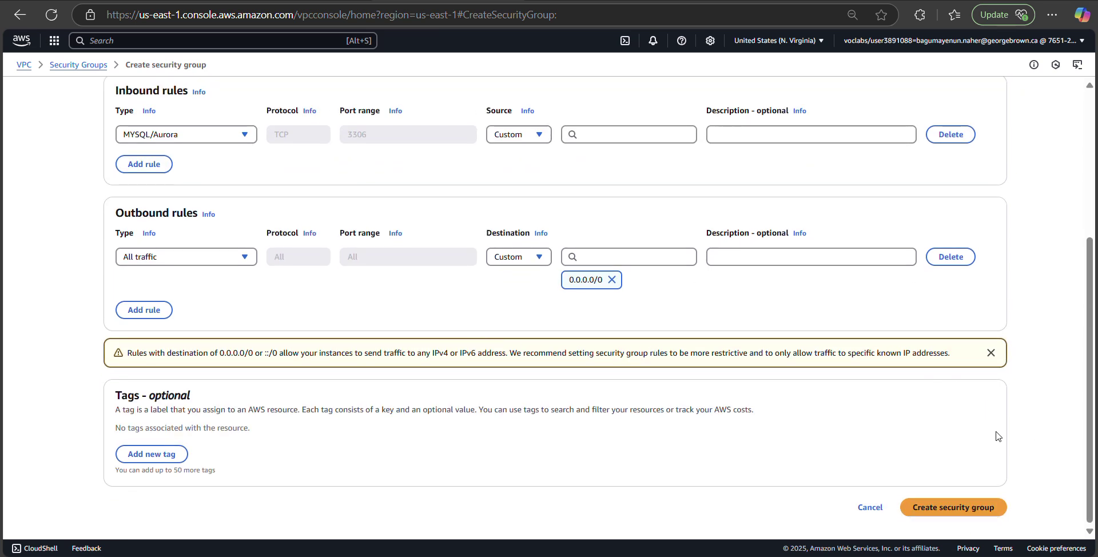
# Step: Delete the default outbound rule and set the MySQL rule's source to Web Security Group
pyautogui.click(964, 257)
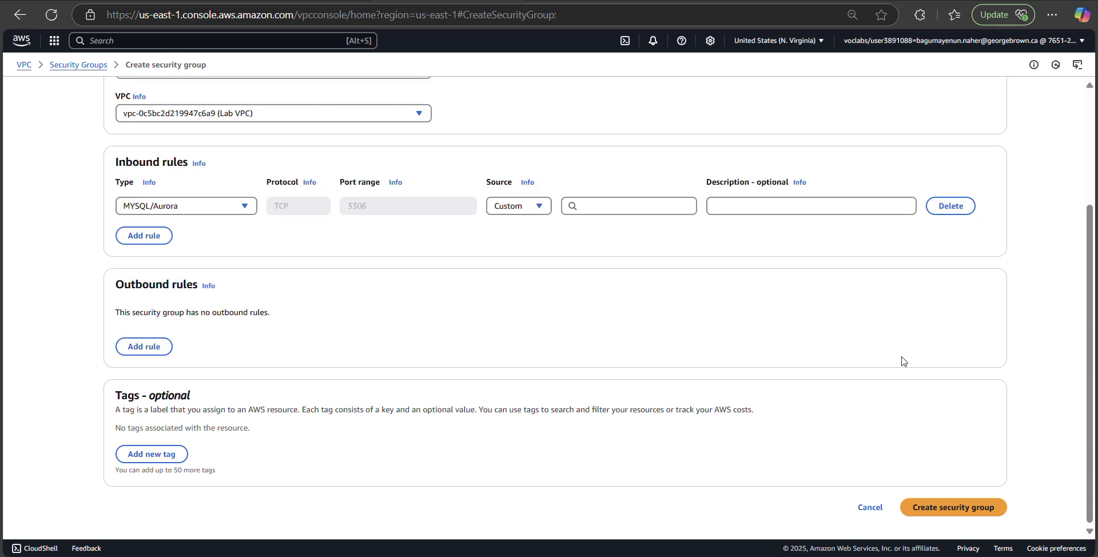
pyautogui.click(951, 514)
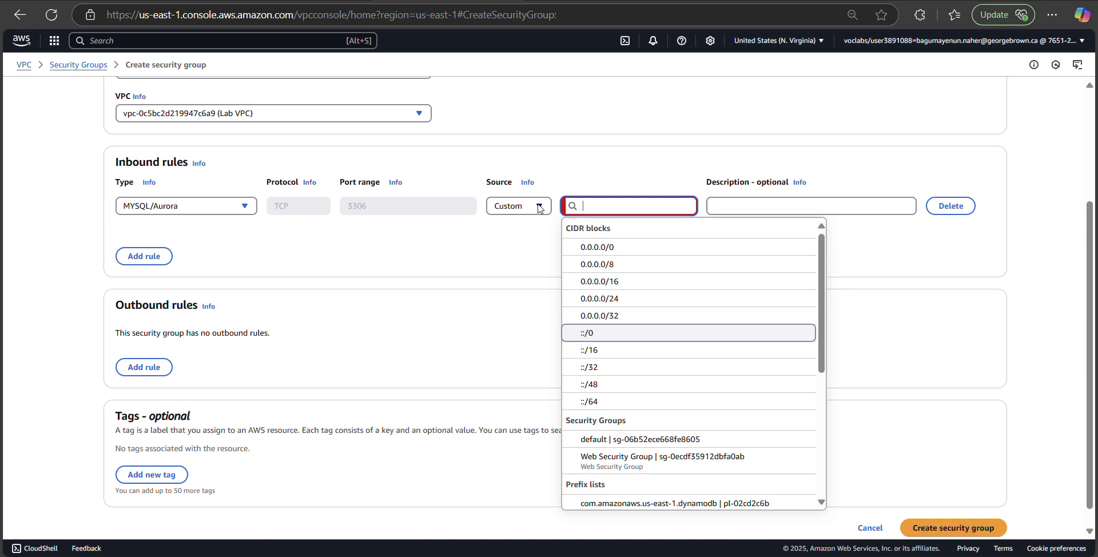
pyautogui.click(540, 208)
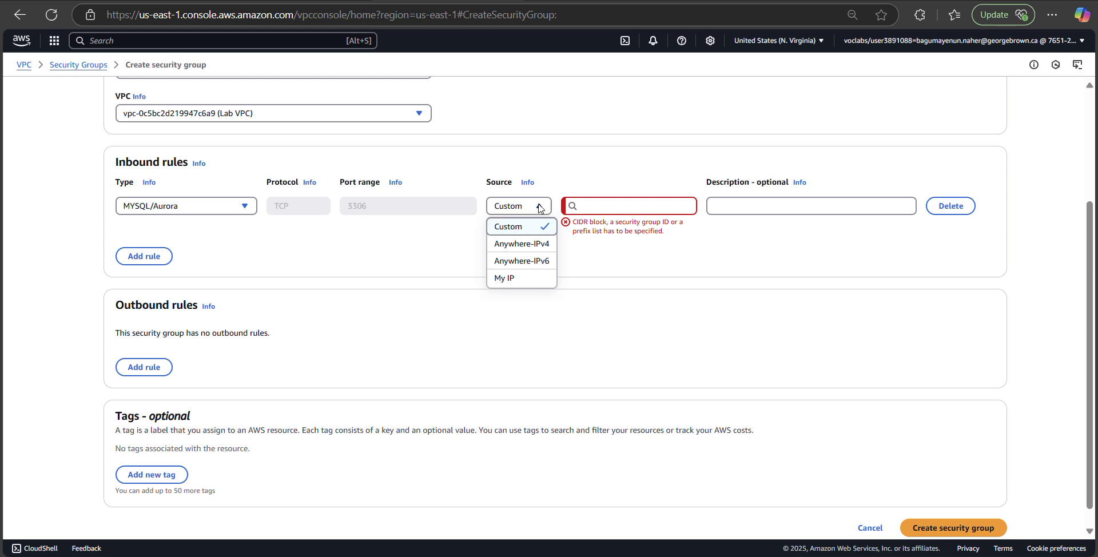
pyautogui.click(527, 233)
pyautogui.click(588, 203)
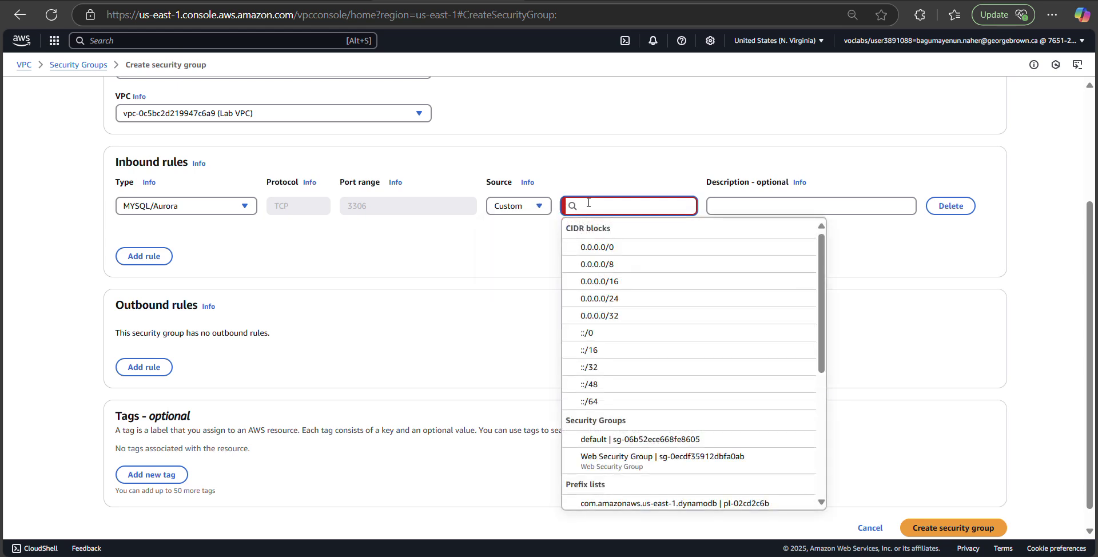
pyautogui.write('we')
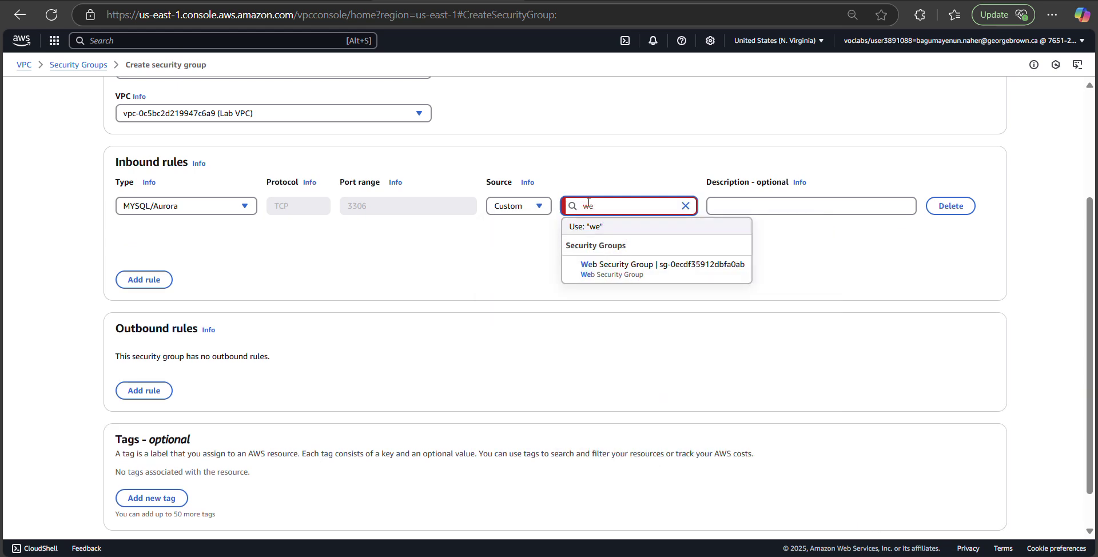
pyautogui.click(660, 269)
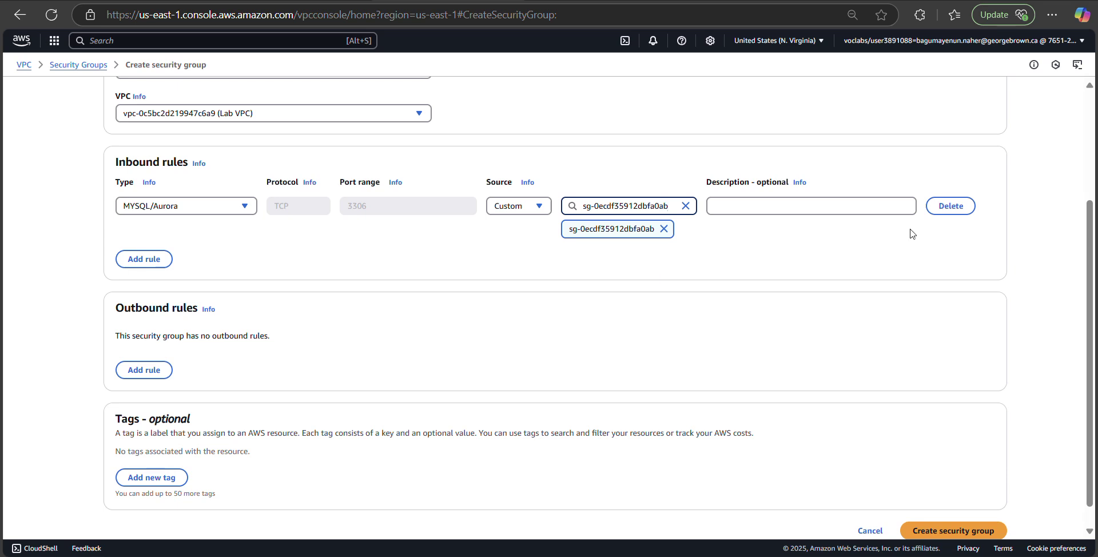
pyautogui.scroll(-1, 929, 420)
# Step: Create DB Security Group with its single MYSQL/Aurora port 3306 inbound rule
pyautogui.click(946, 515)
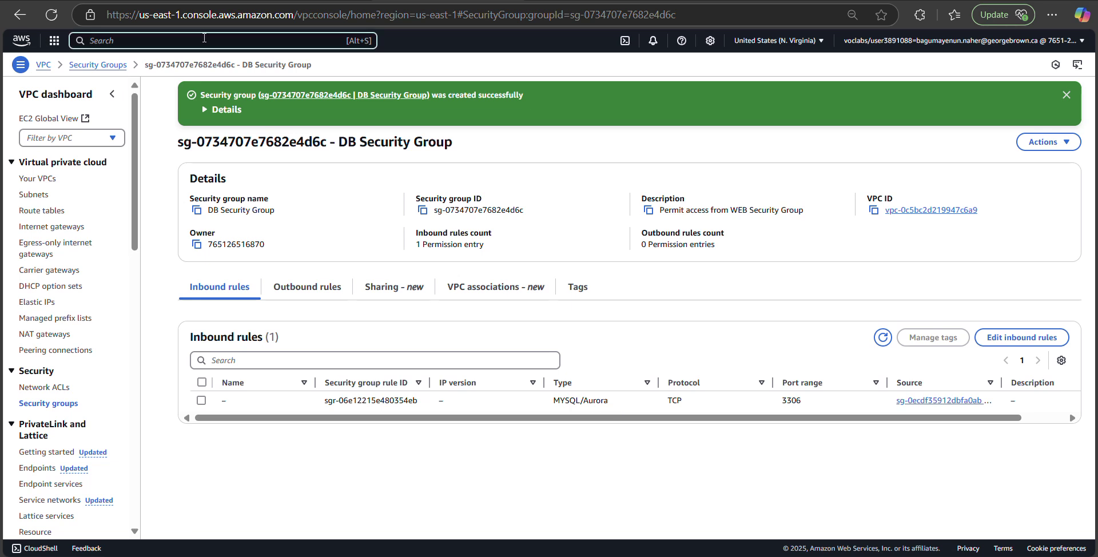
# Step: Search 'RDS' in the console search bar to reach the Amazon RDS dashboard
pyautogui.write('RDS')
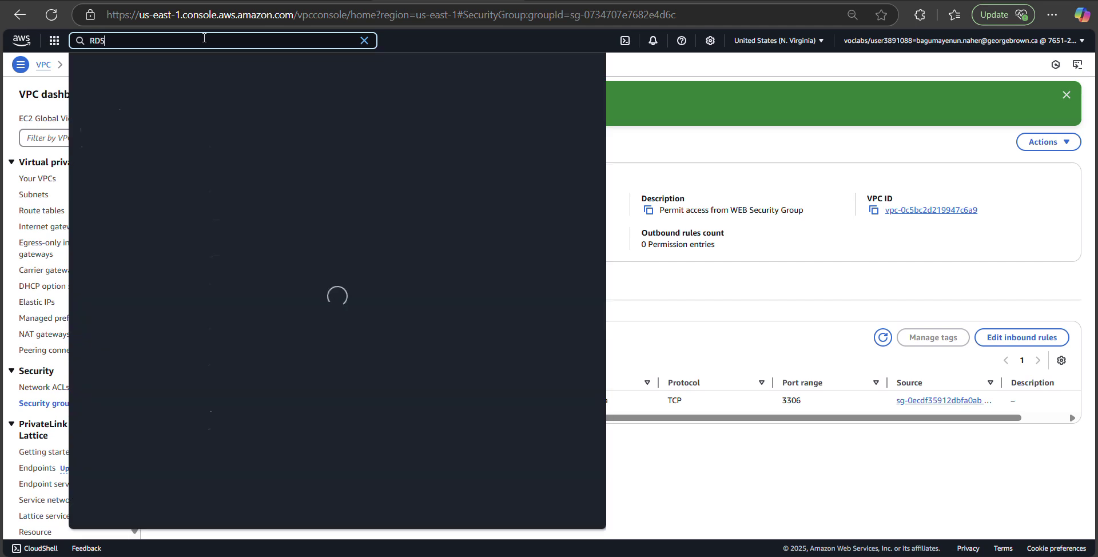
pyautogui.press('Return')
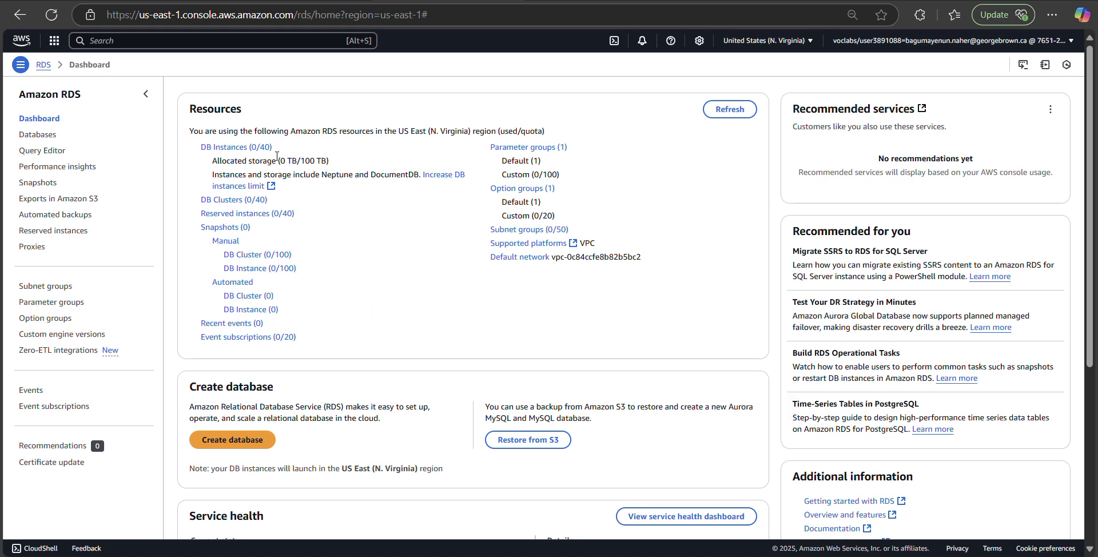
# Step: Navigate to the empty RDS Subnet groups list and begin a new DB subnet group
pyautogui.click(252, 150)
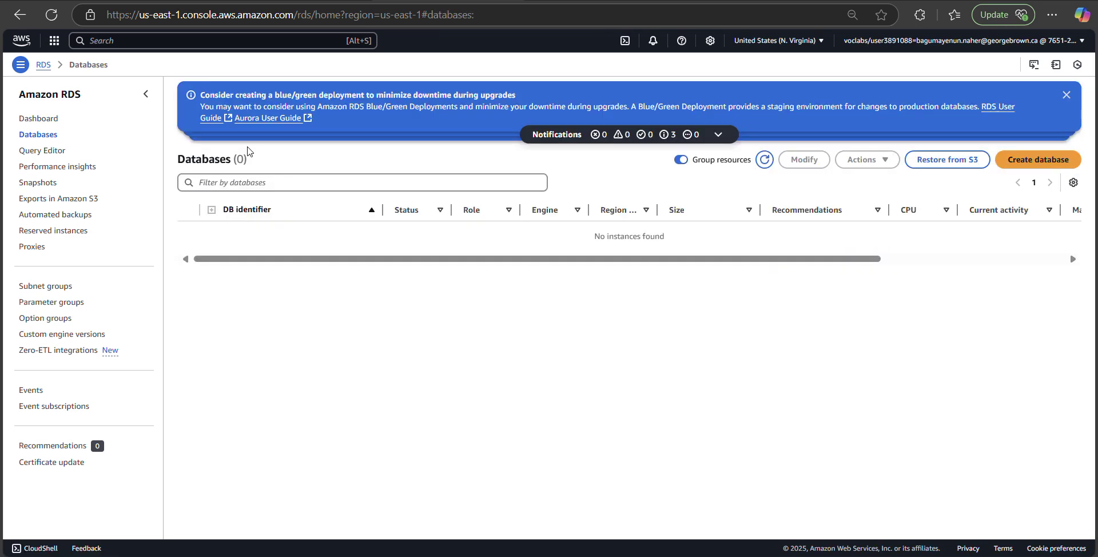
pyautogui.click(19, 15)
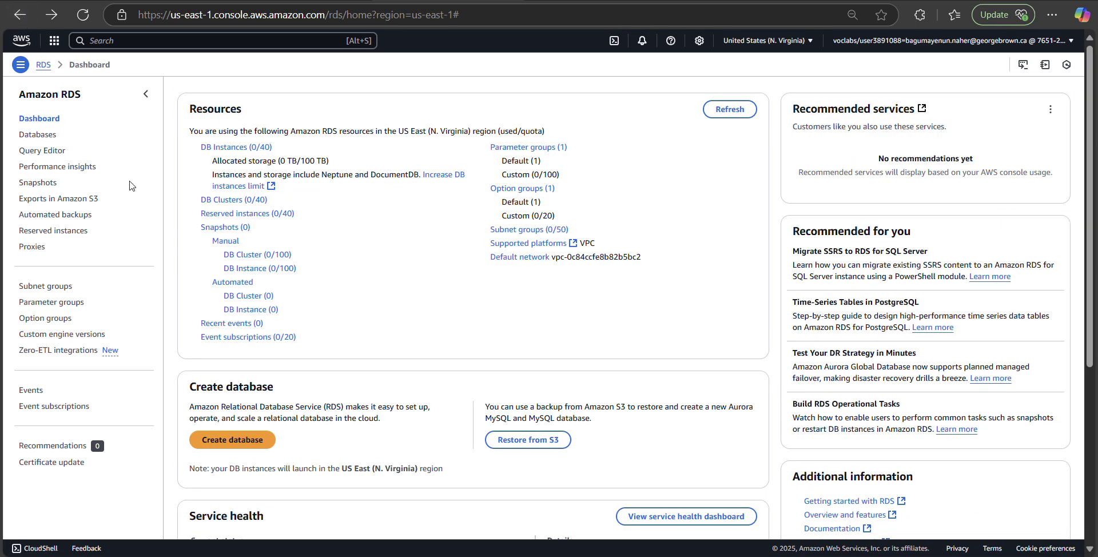
pyautogui.click(67, 94)
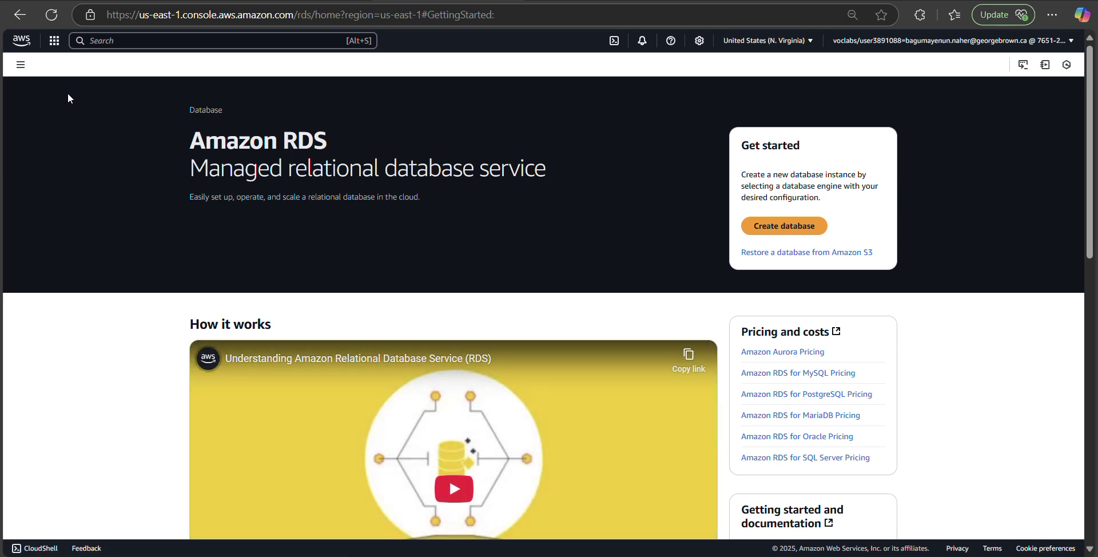
pyautogui.click(21, 15)
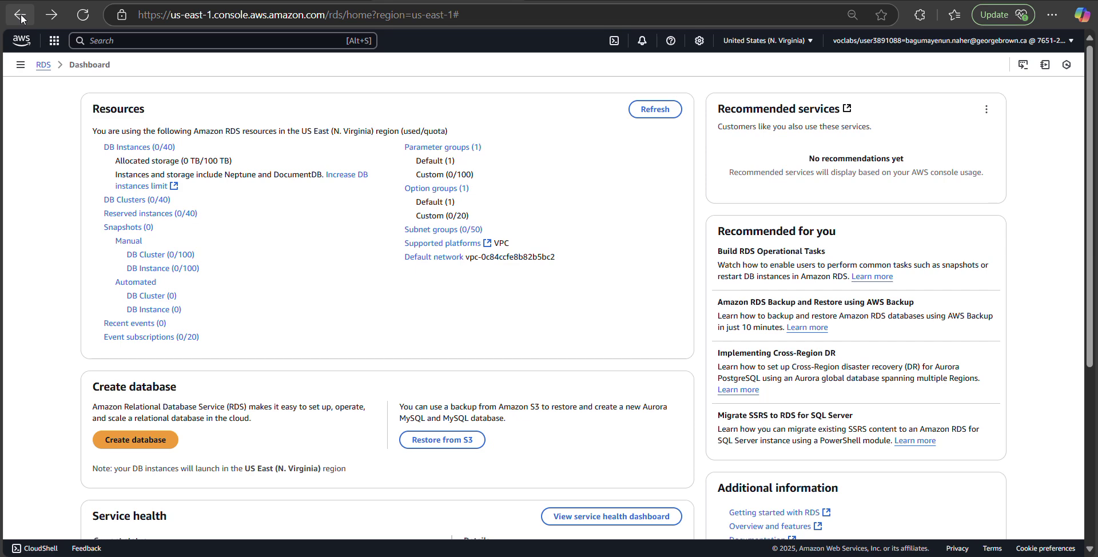
pyautogui.click(20, 65)
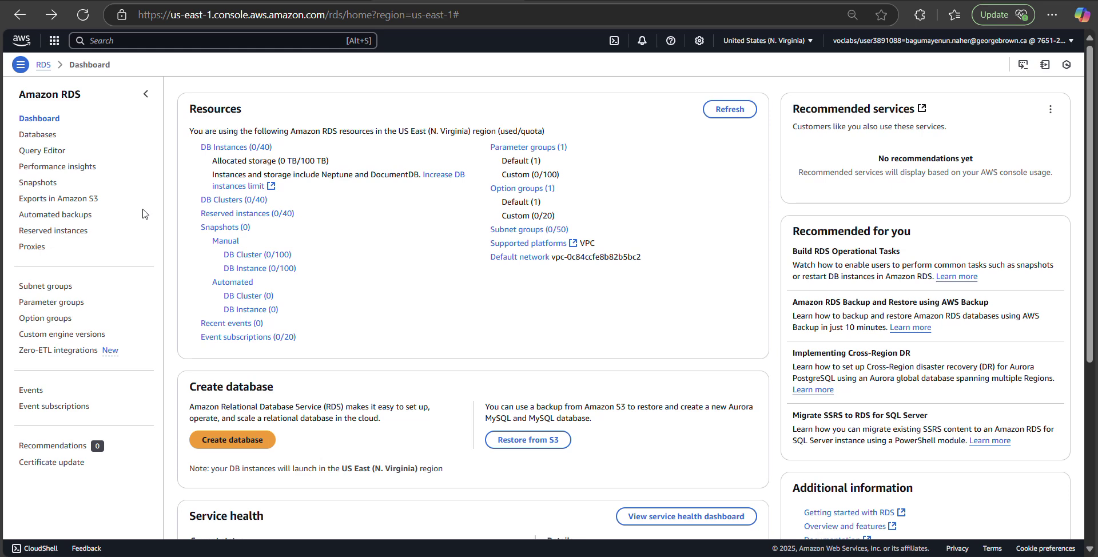
pyautogui.click(17, 67)
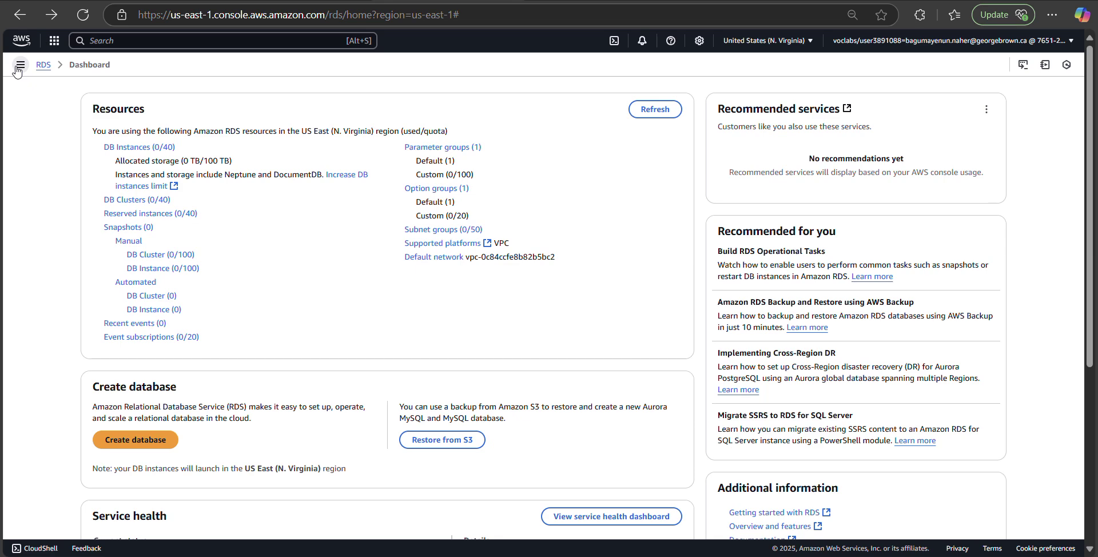
pyautogui.click(17, 66)
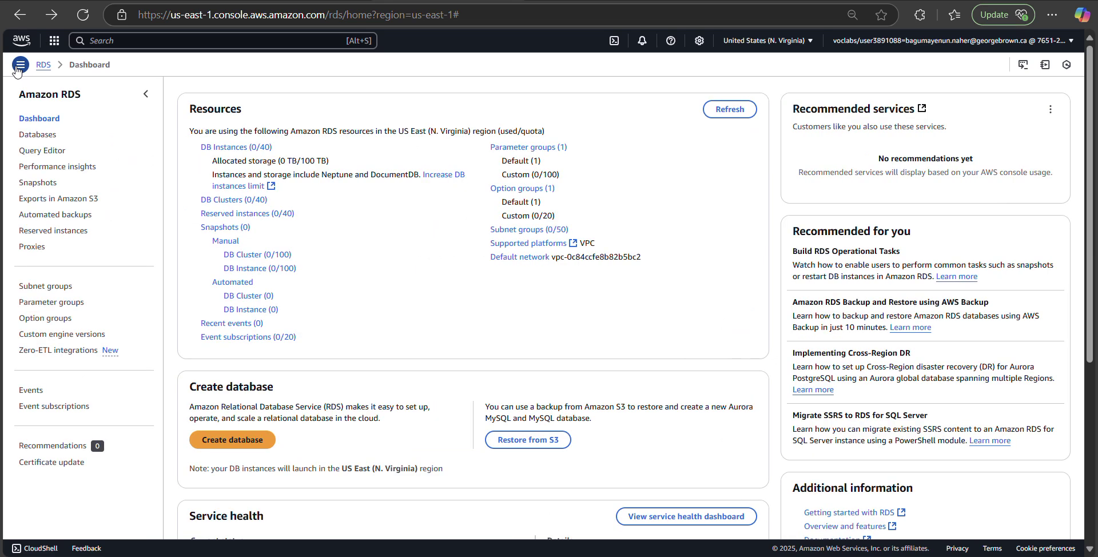
pyautogui.click(46, 287)
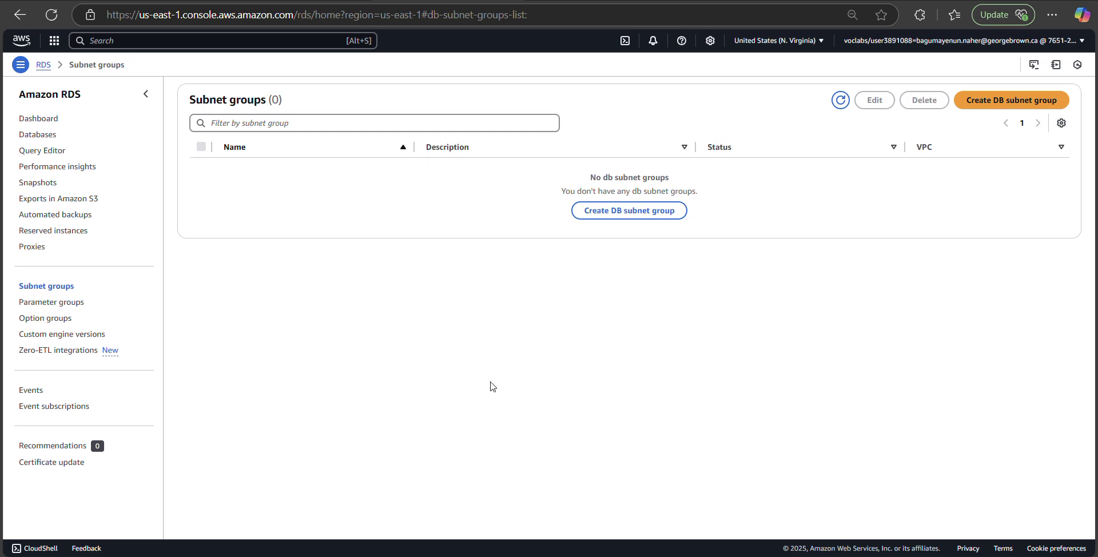
pyautogui.click(1013, 103)
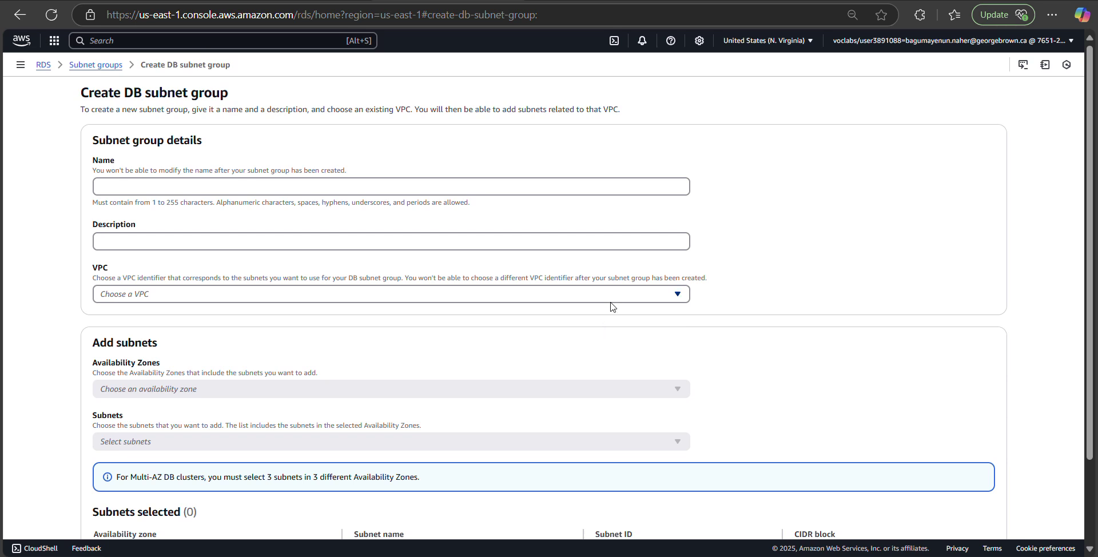
# Step: Enter name DB-Subnet-Group and description DB Subnet Group, and select Lab VPC
pyautogui.click(341, 189)
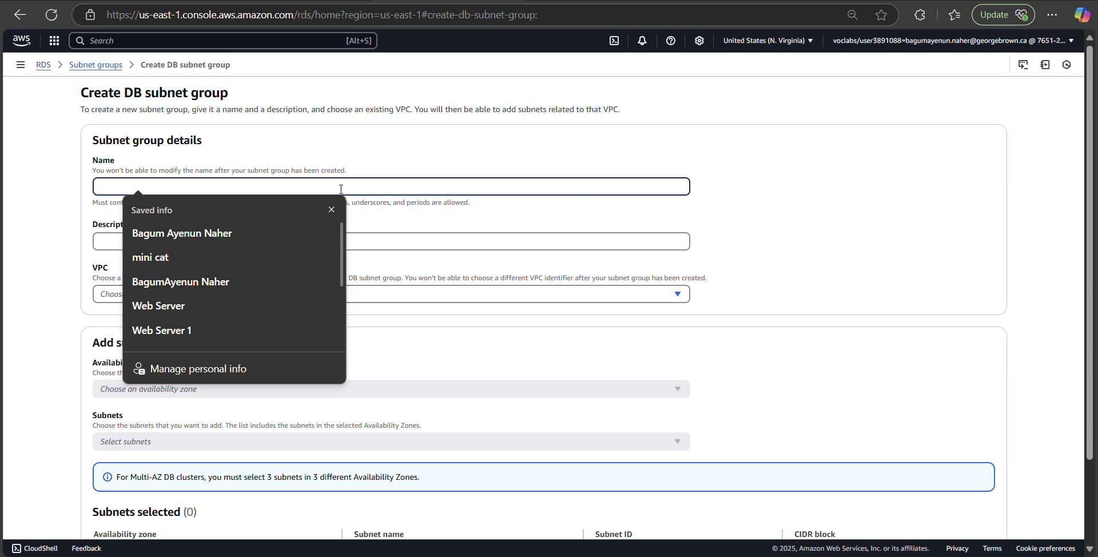
pyautogui.write('DB')
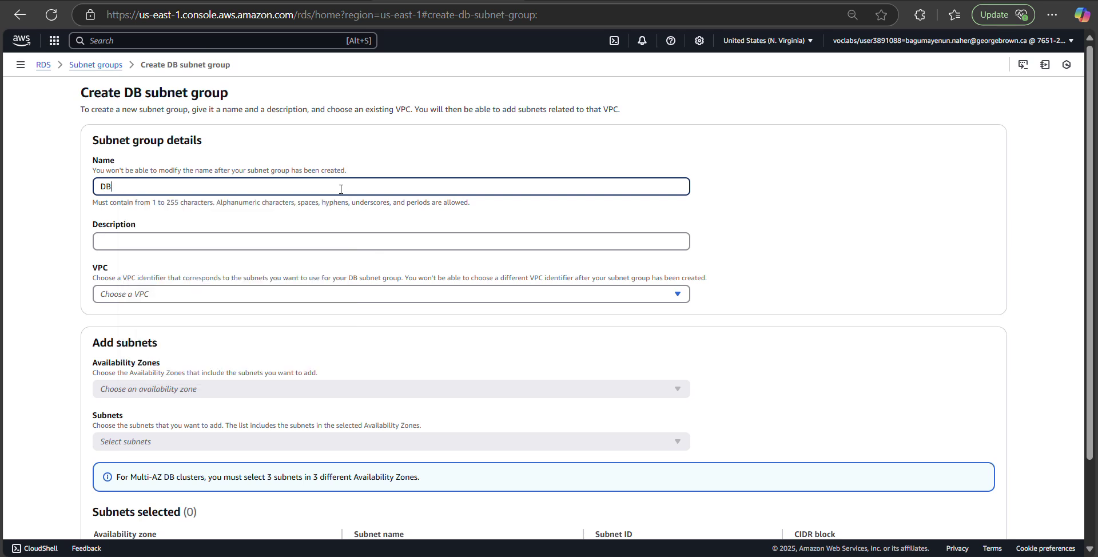
pyautogui.write('-Subnet-Group')
pyautogui.click(291, 243)
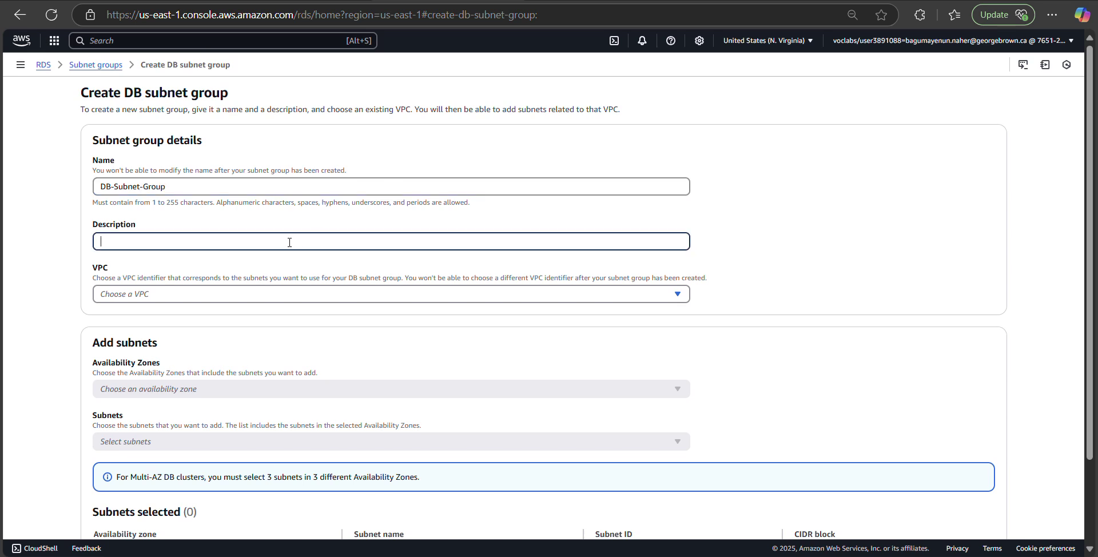
pyautogui.write('DB Subnet Group')
pyautogui.click(238, 296)
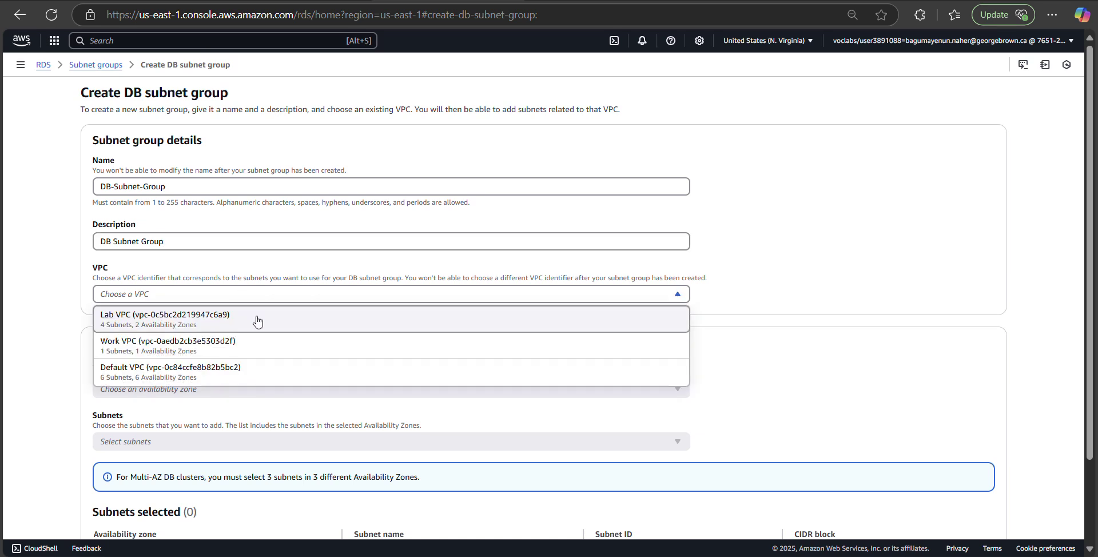
pyautogui.click(257, 322)
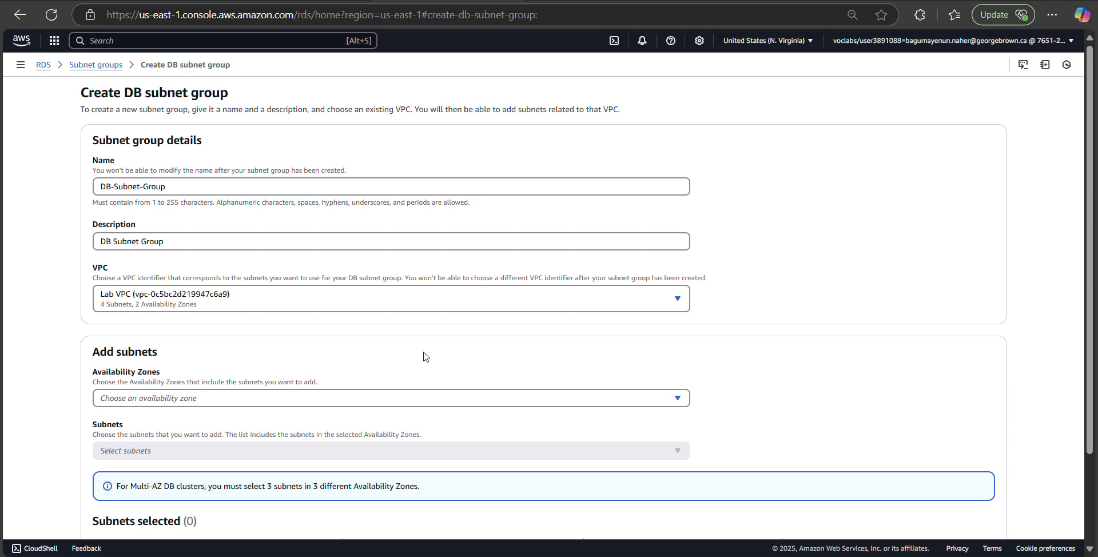
pyautogui.scroll(-2, 423, 356)
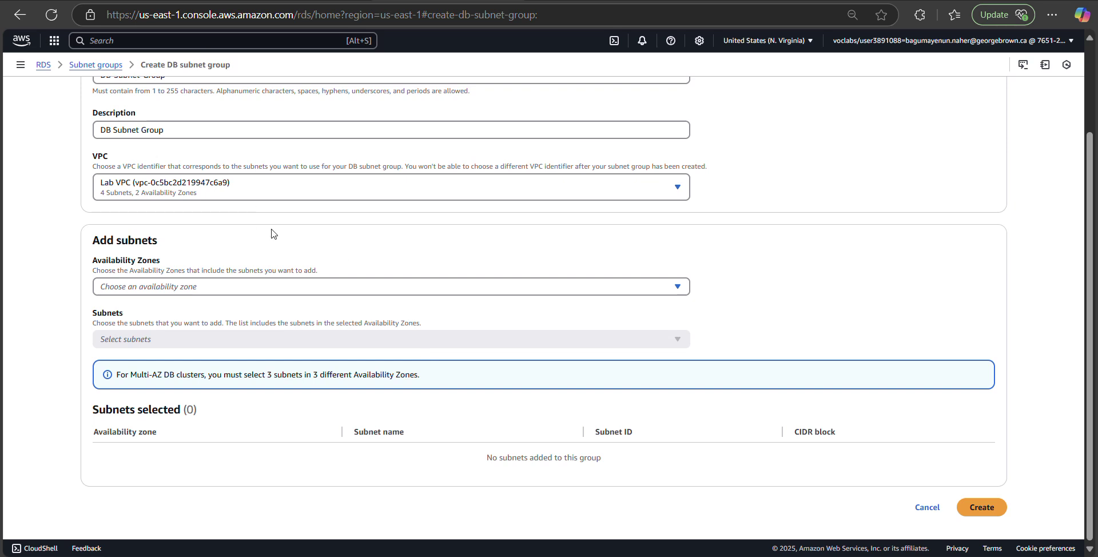
pyautogui.scroll(1, 273, 233)
pyautogui.scroll(1, 273, 233)
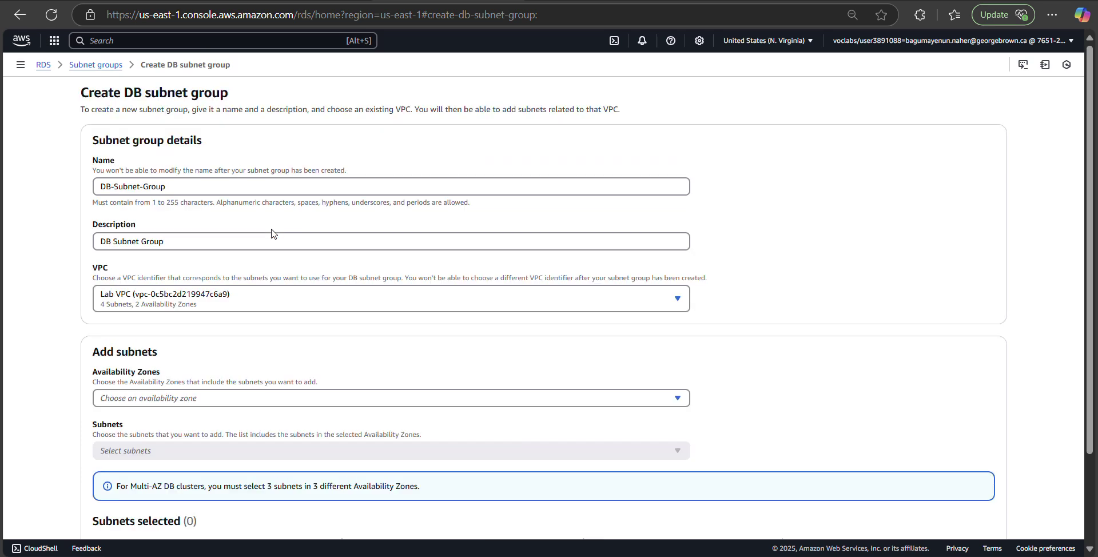
pyautogui.scroll(-2, 272, 232)
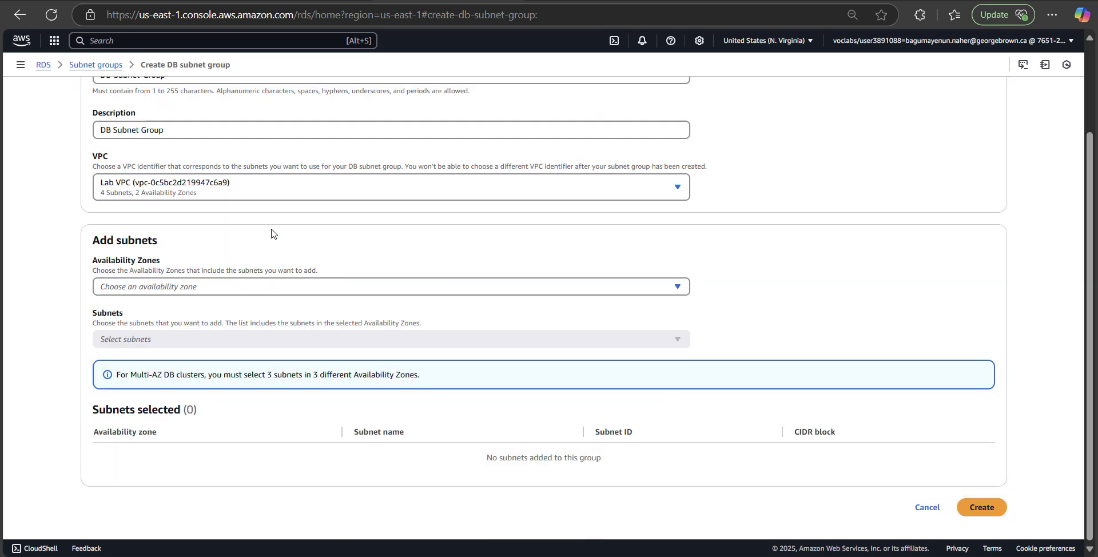
# Step: Select the us-east-1a and us-east-1b availability zones for the subnet group
pyautogui.click(408, 289)
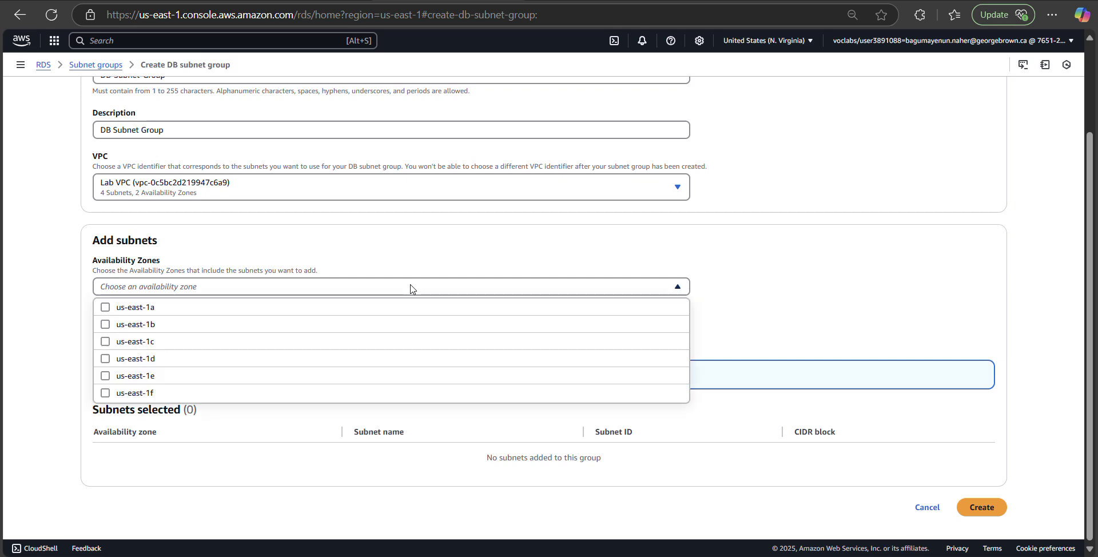
pyautogui.click(181, 313)
pyautogui.click(173, 326)
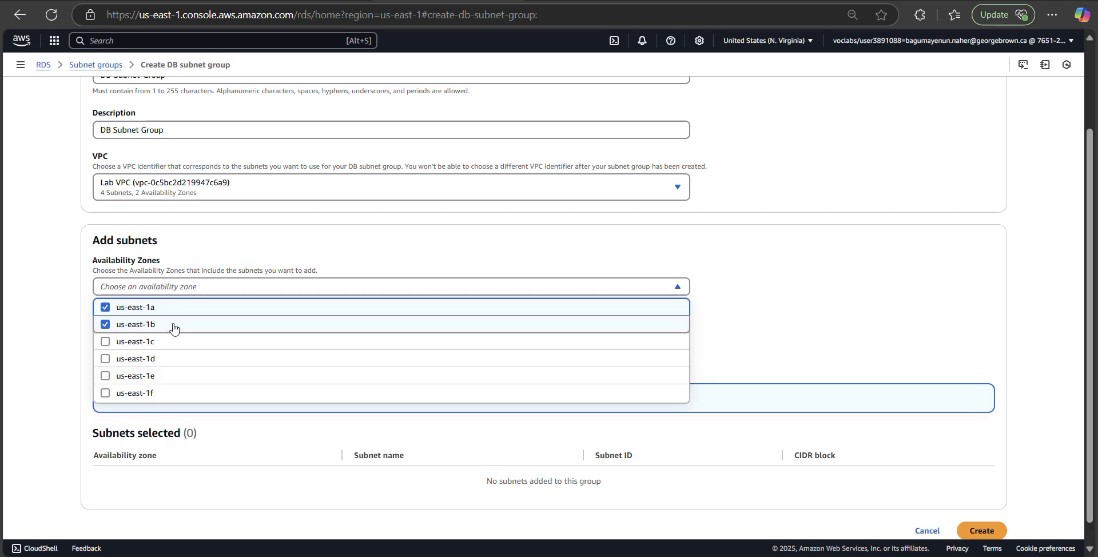
pyautogui.click(925, 203)
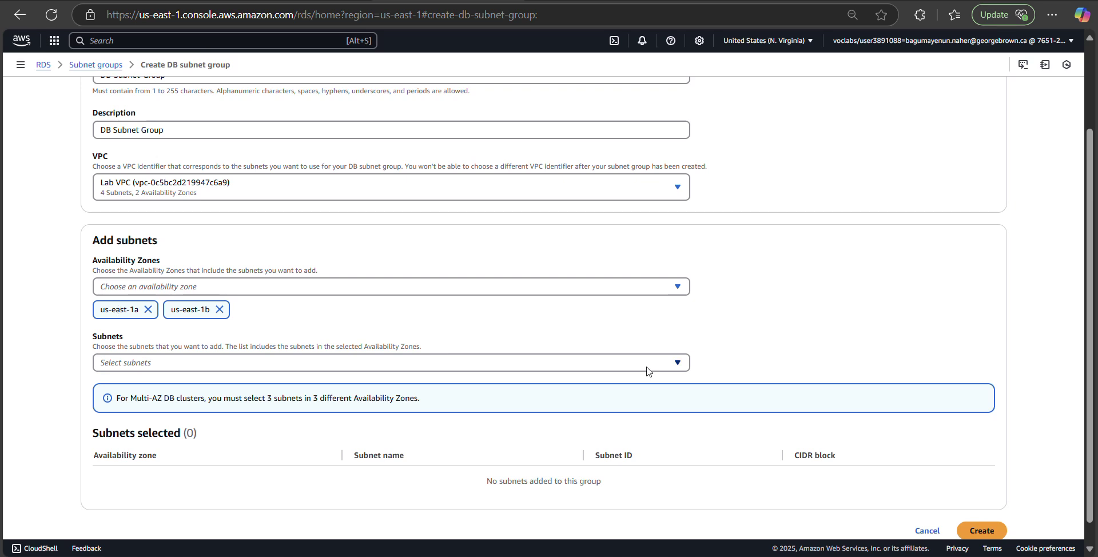
pyautogui.scroll(-1, 917, 387)
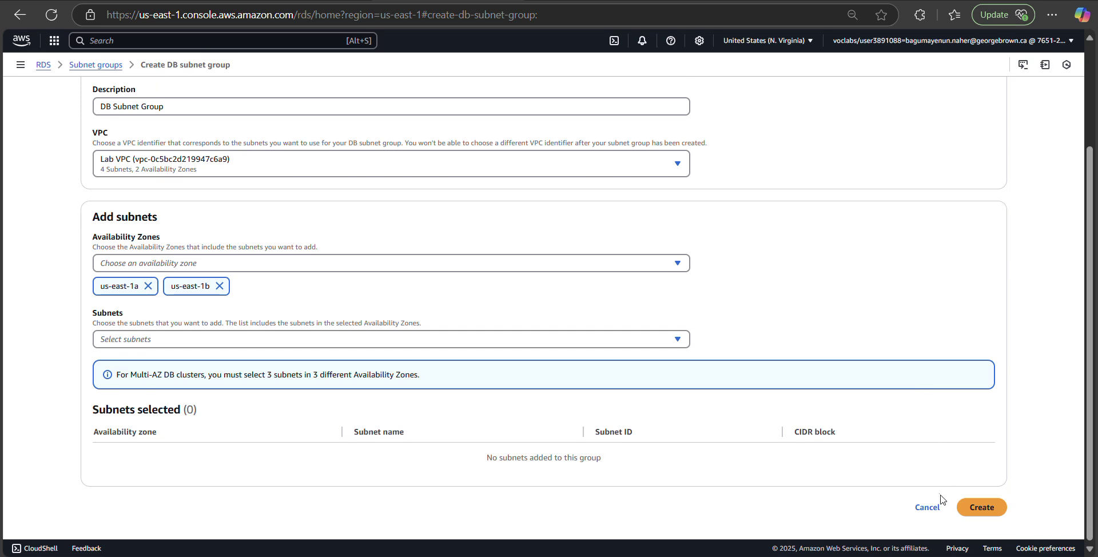
pyautogui.click(979, 511)
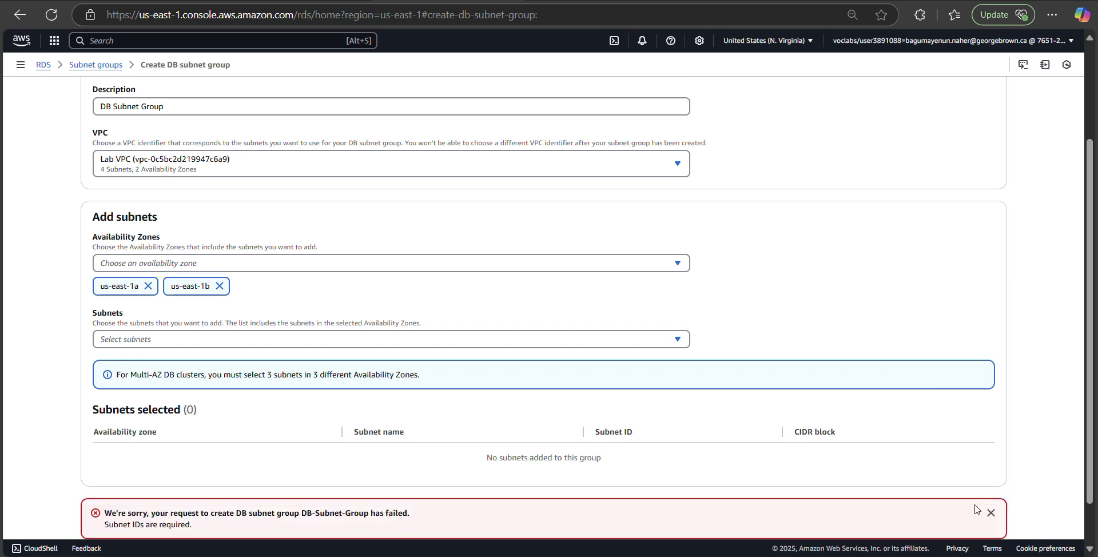
pyautogui.click(678, 341)
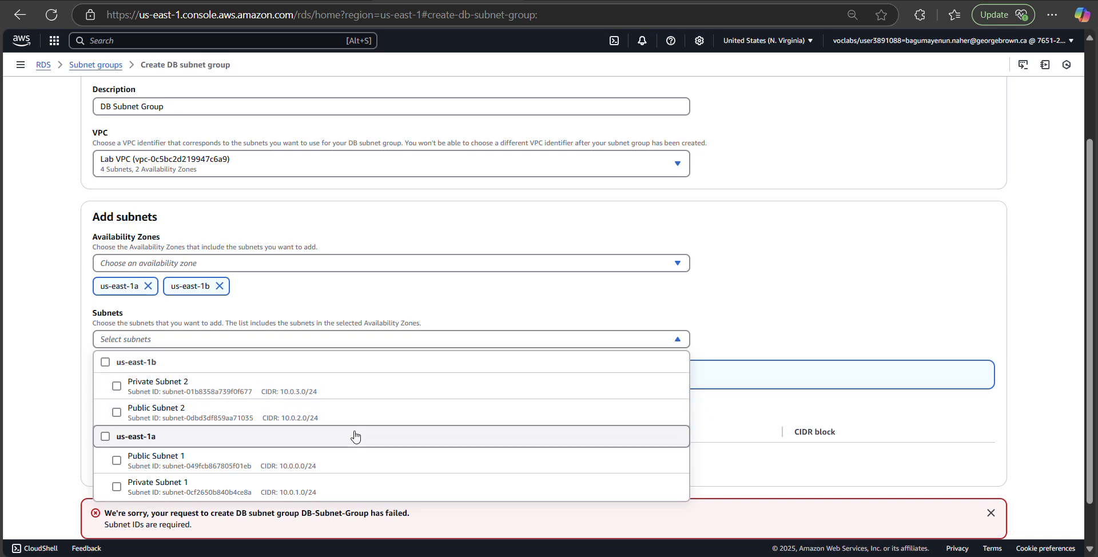
# Step: Add Private Subnet 1 and Private Subnet 2, then create the subnet group
pyautogui.click(314, 491)
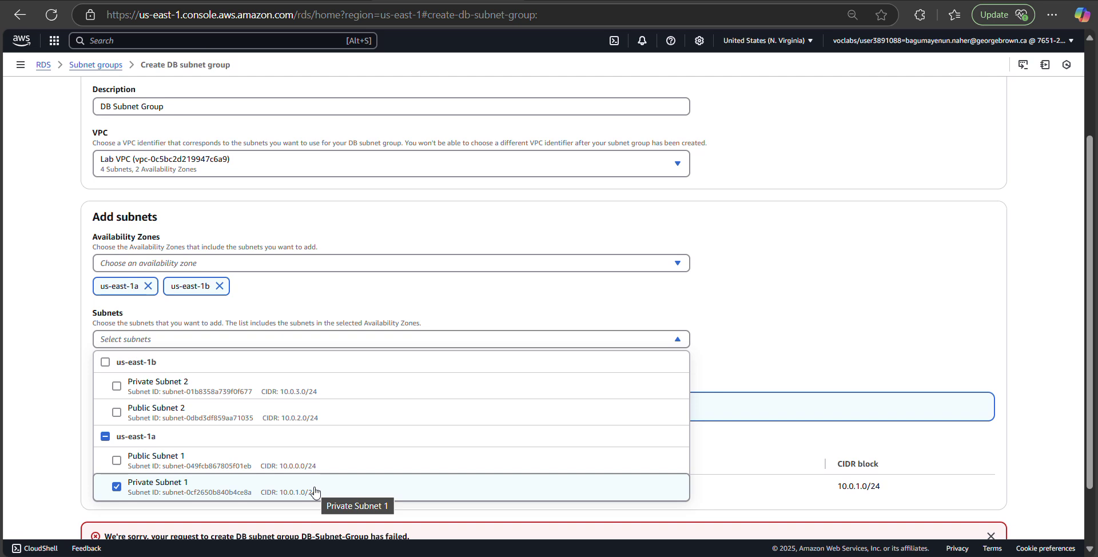
pyautogui.click(304, 401)
pyautogui.click(817, 346)
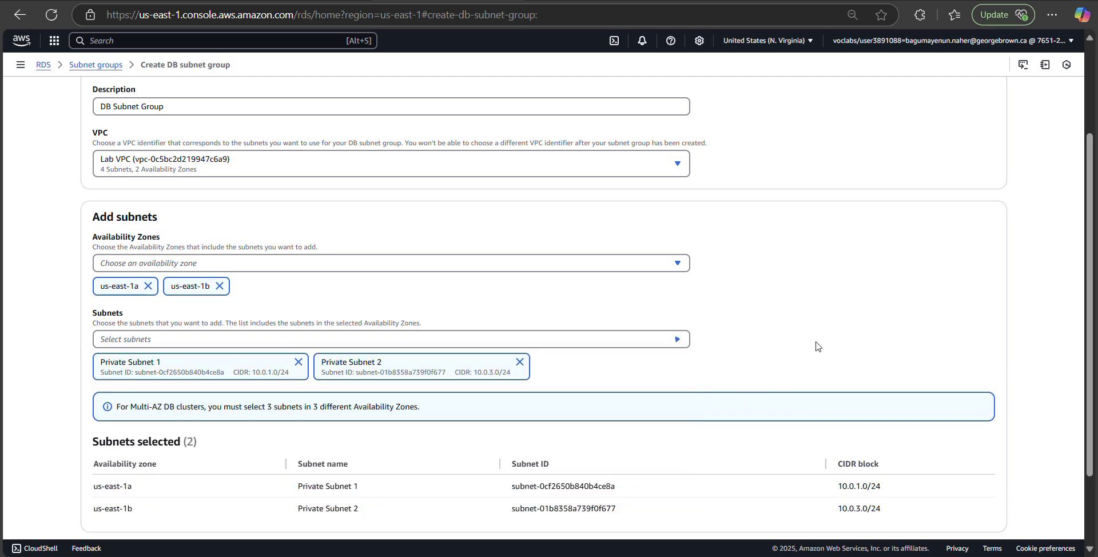
pyautogui.scroll(-3, 726, 299)
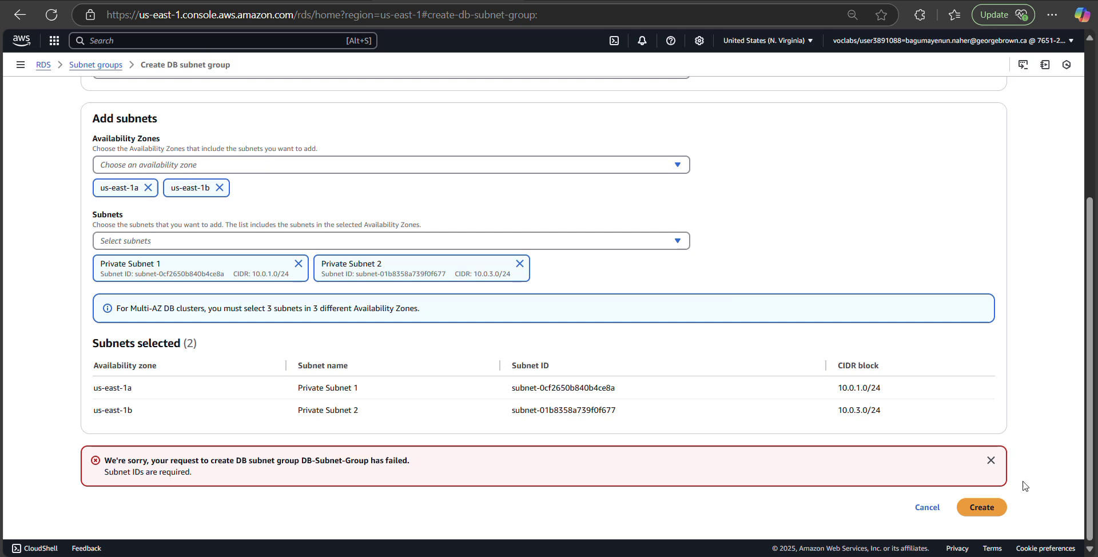
pyautogui.click(992, 511)
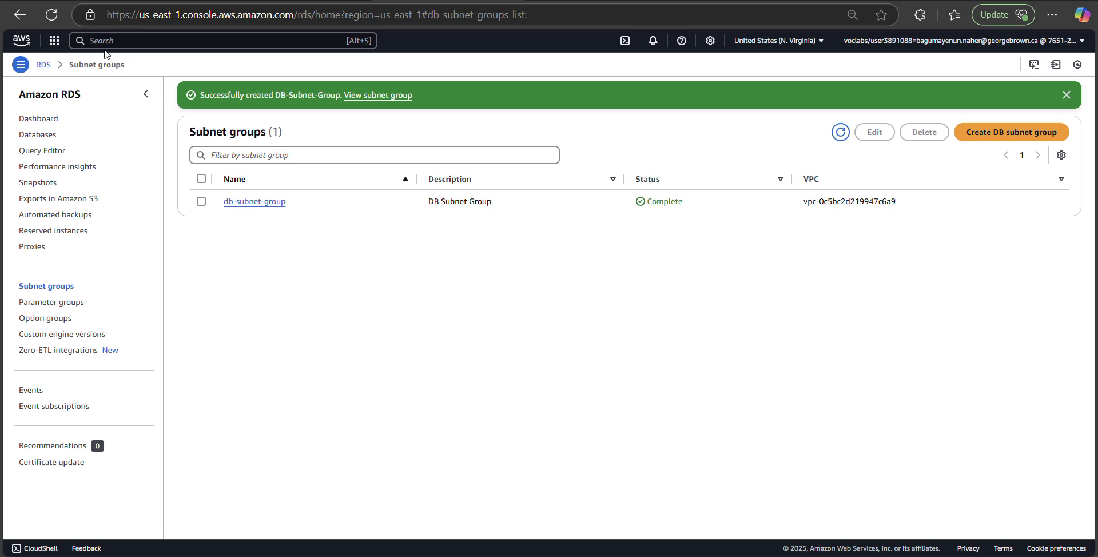
# Step: Reload, review db-subnet-group's details, then go to the empty RDS Databases list
pyautogui.click(52, 15)
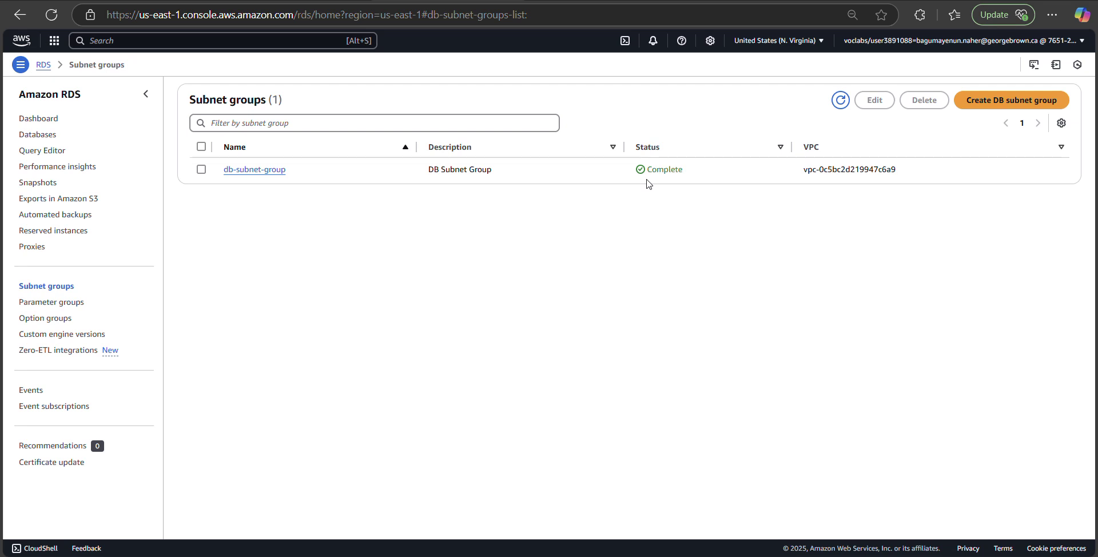
pyautogui.click(271, 170)
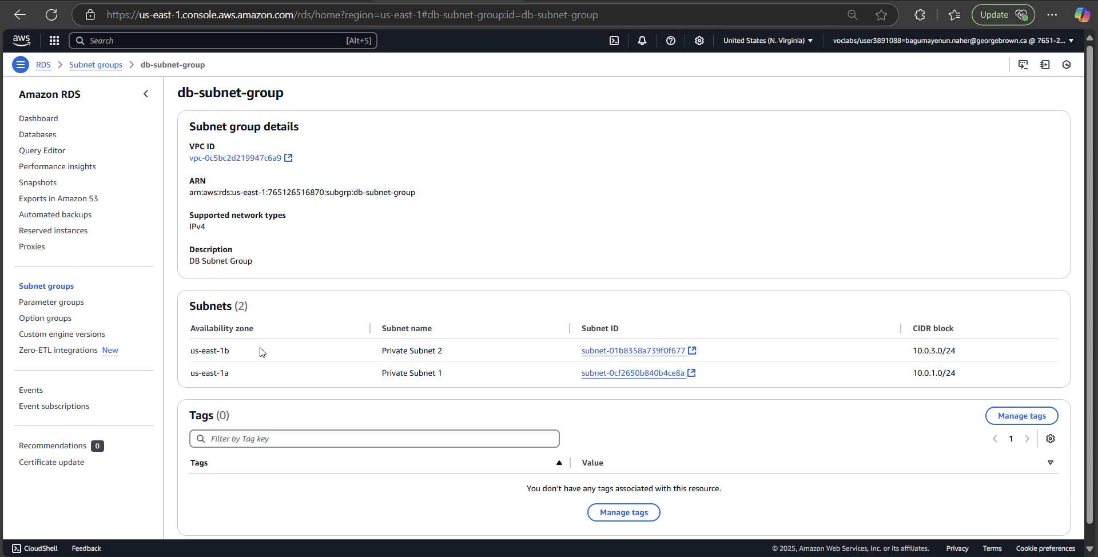
pyautogui.click(39, 135)
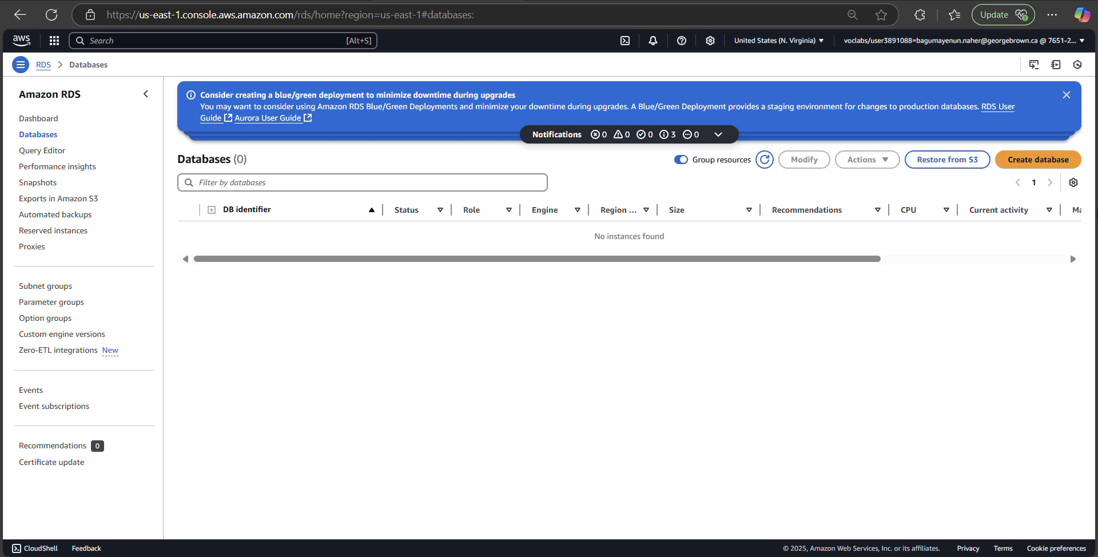
pyautogui.click(1016, 162)
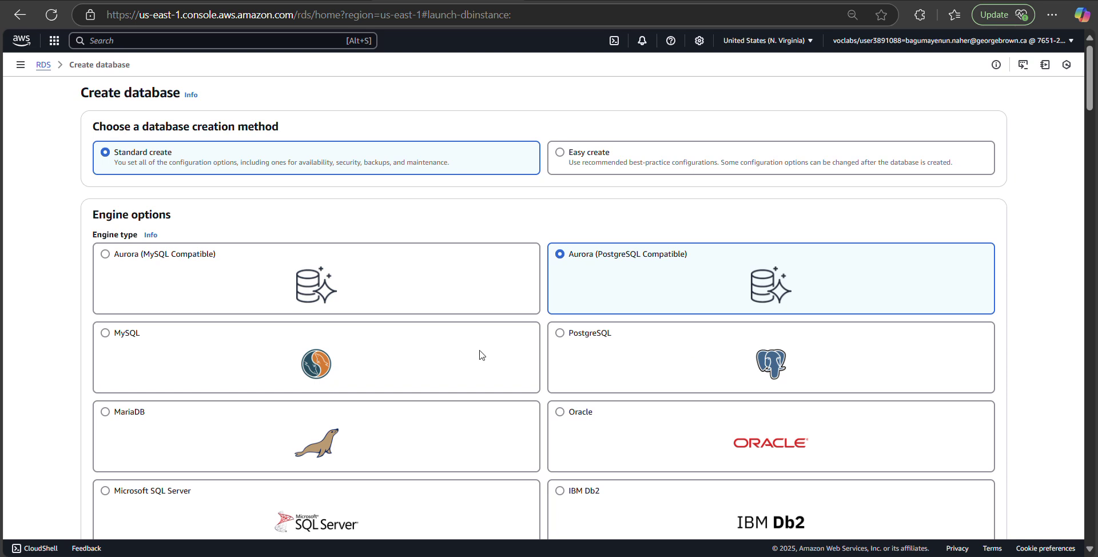
pyautogui.click(105, 340)
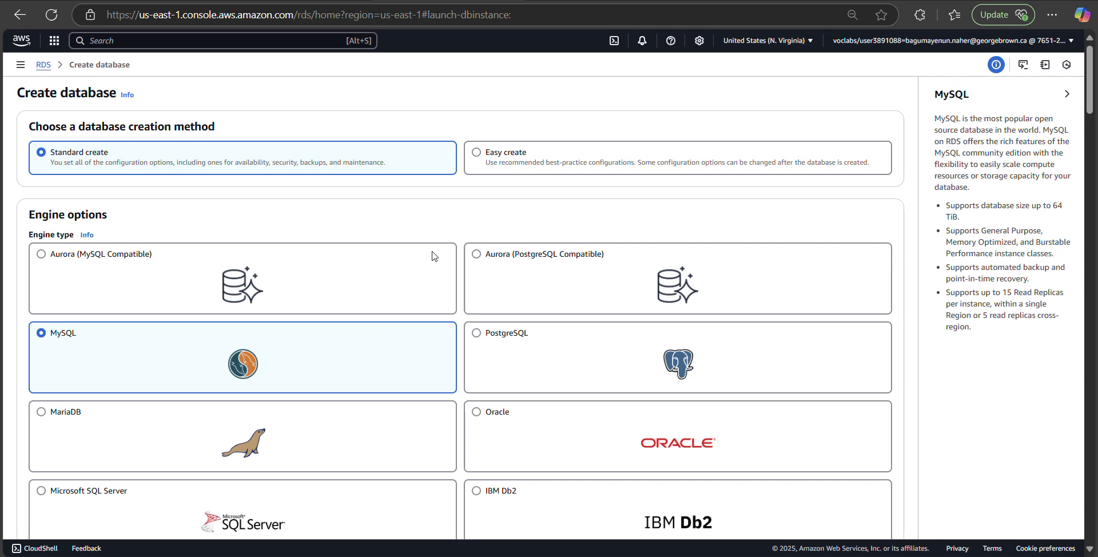
pyautogui.scroll(-3, 433, 256)
pyautogui.scroll(-1, 433, 256)
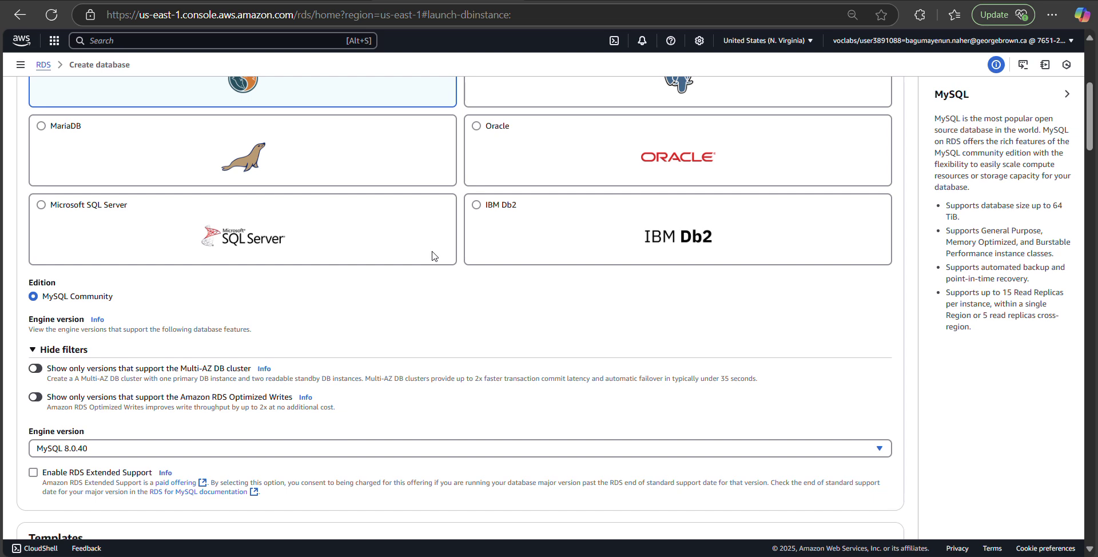
pyautogui.scroll(3, 433, 256)
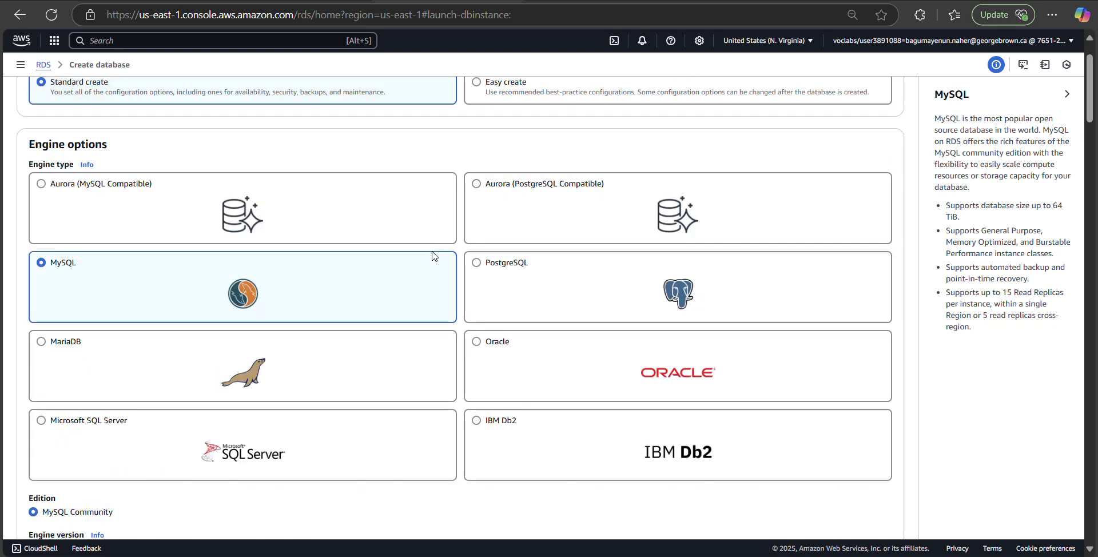
pyautogui.scroll(1, 433, 256)
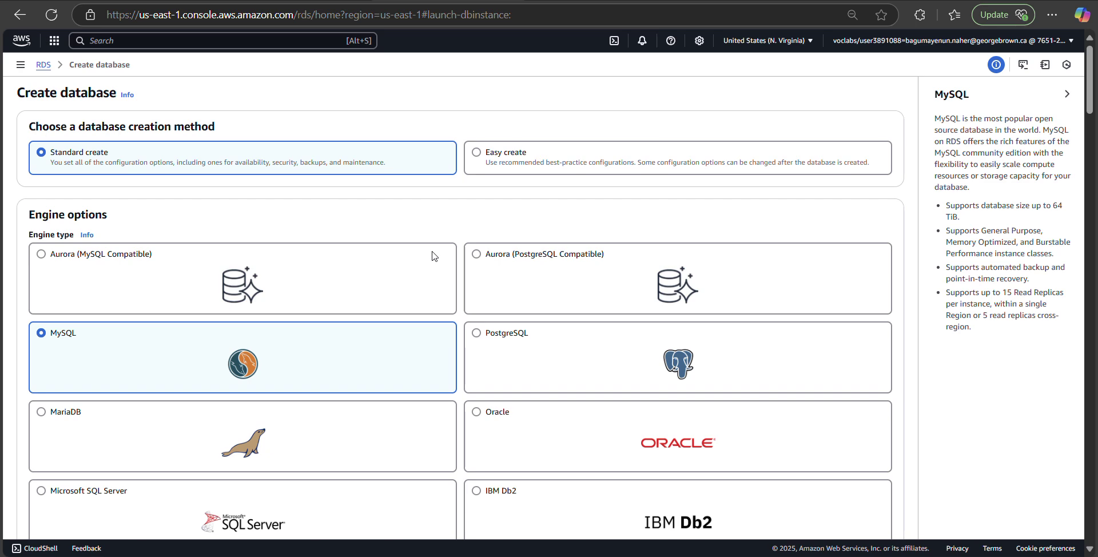
pyautogui.scroll(-1, 433, 256)
pyautogui.scroll(-5, 433, 256)
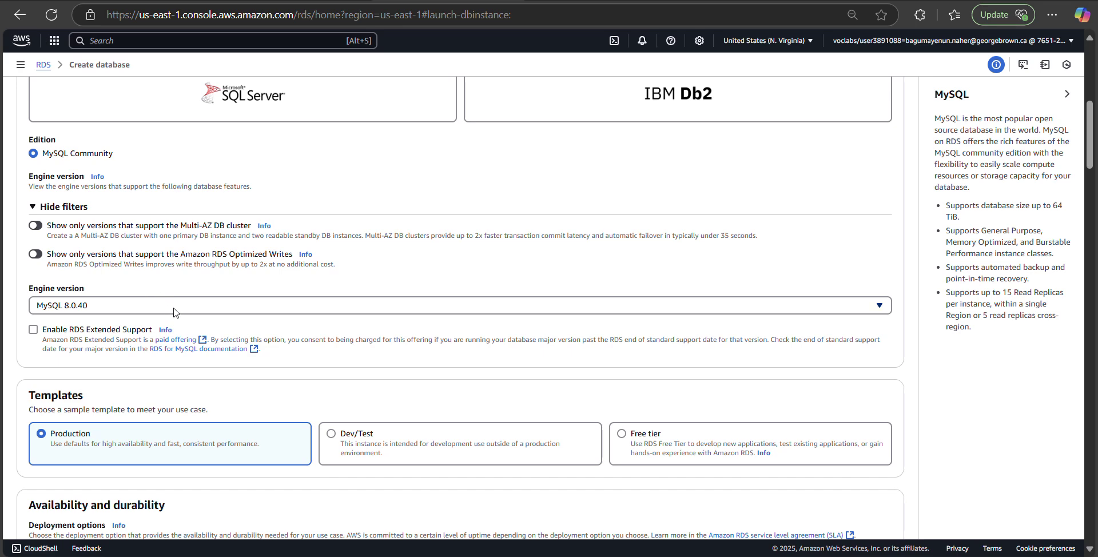
pyautogui.scroll(-1, 176, 313)
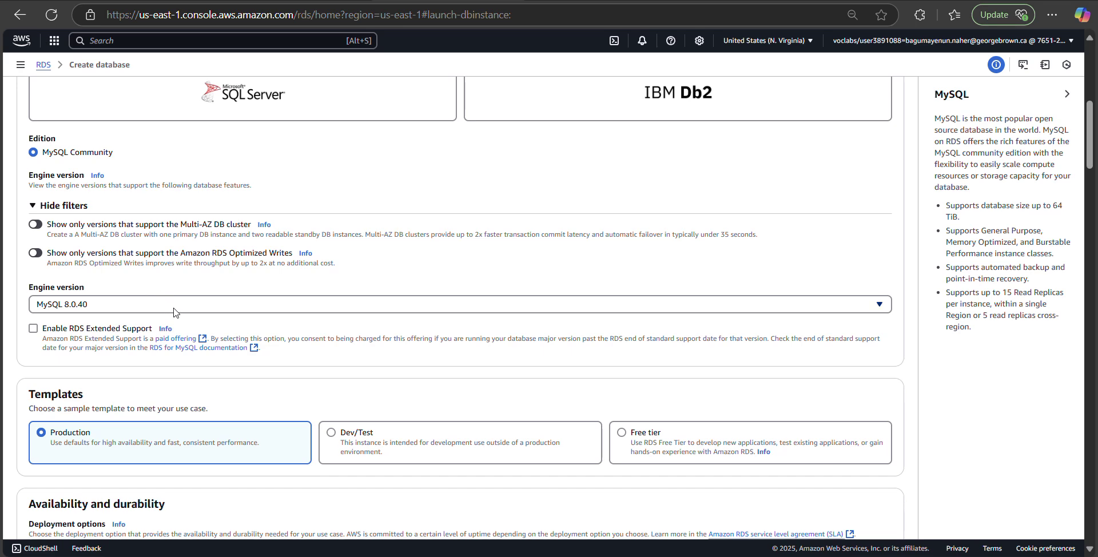
pyautogui.scroll(-7, 176, 313)
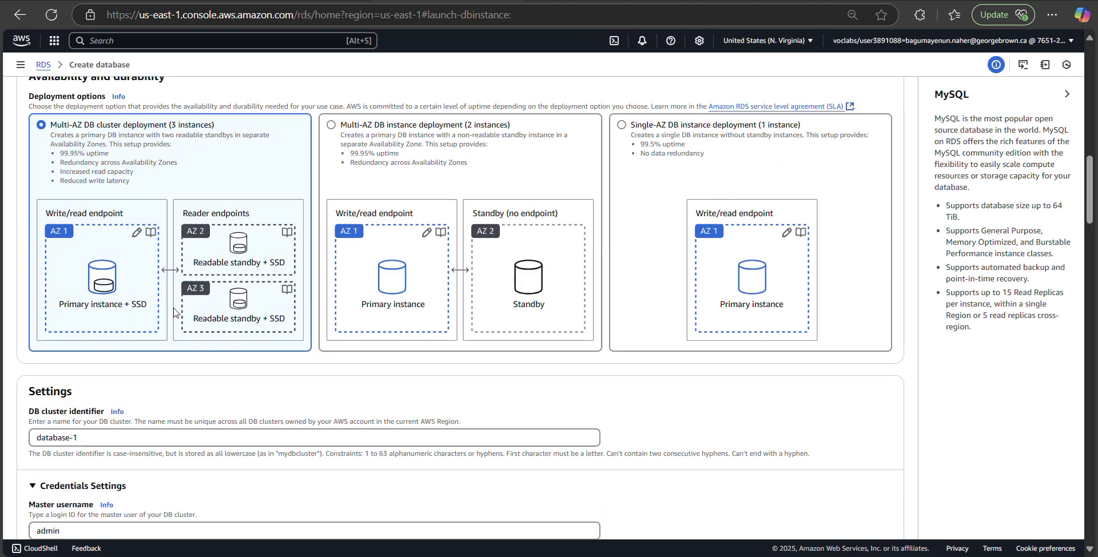
pyautogui.scroll(-1, 174, 312)
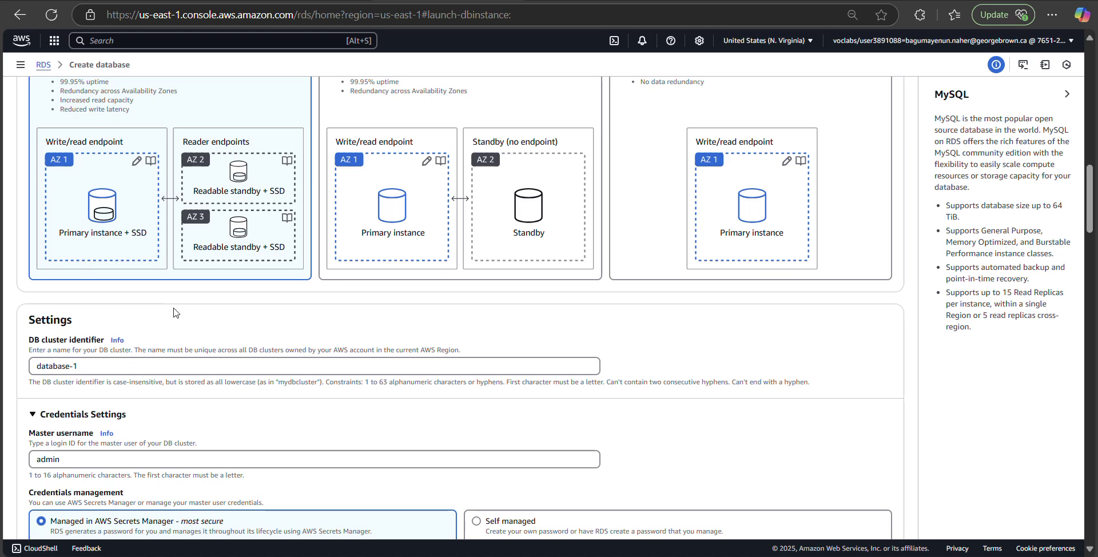
pyautogui.scroll(-1, 175, 312)
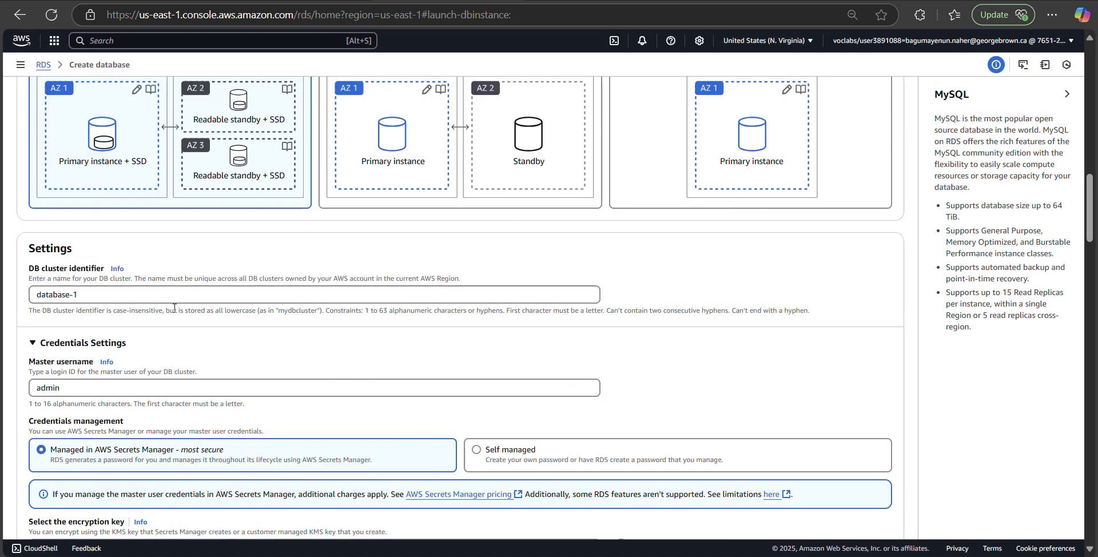
pyautogui.scroll(17, 174, 309)
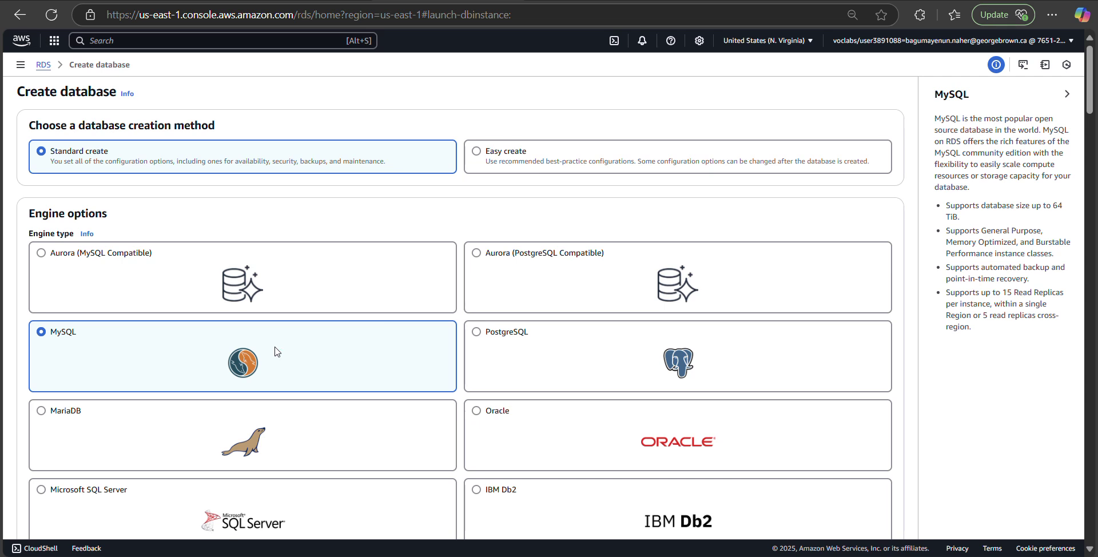
pyautogui.scroll(-3, 275, 351)
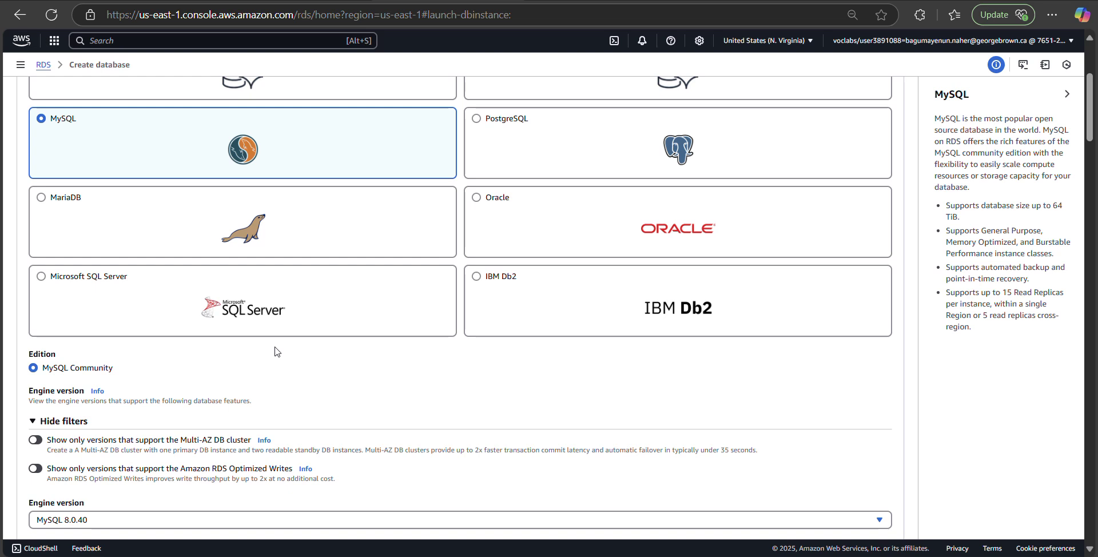
pyautogui.scroll(-1, 142, 406)
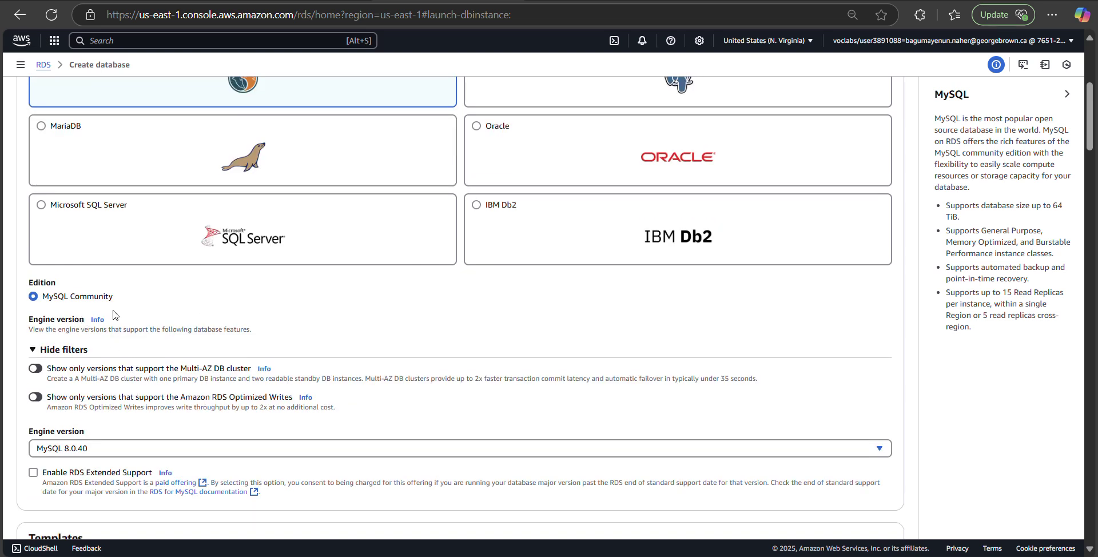
pyautogui.scroll(-1, 111, 329)
pyautogui.scroll(-2, 111, 329)
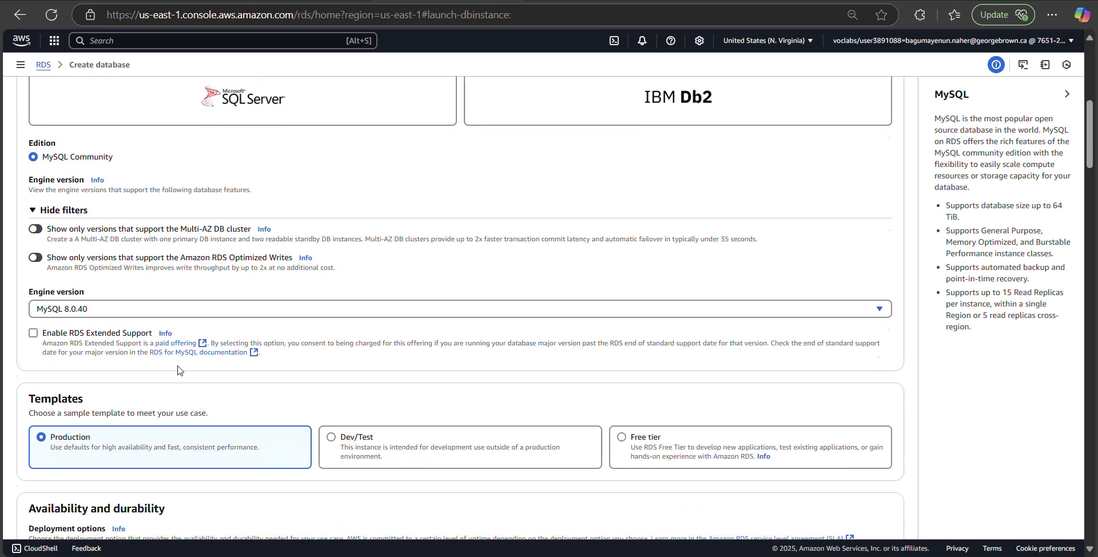
pyautogui.click(176, 307)
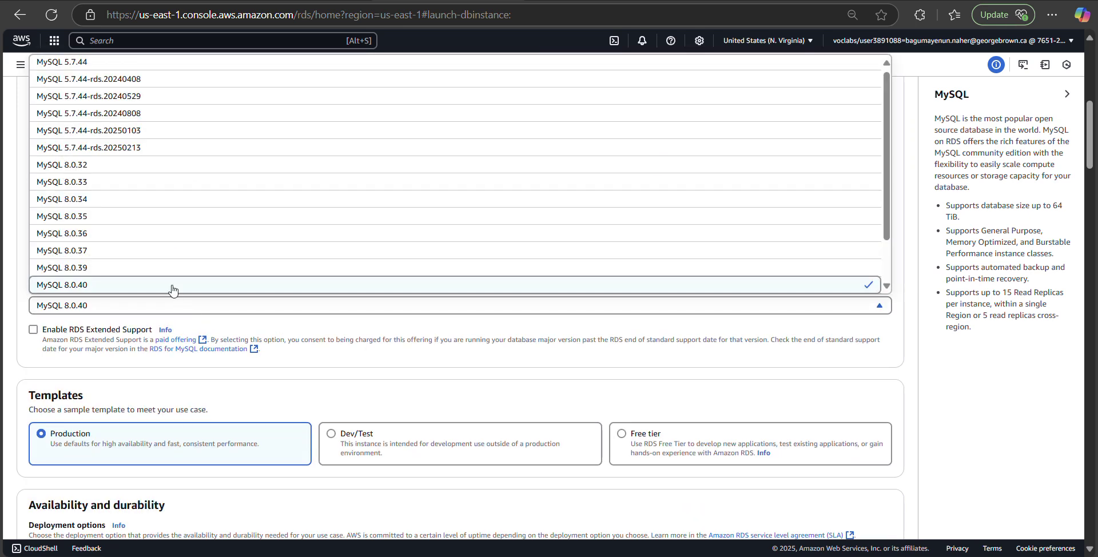
pyautogui.click(173, 290)
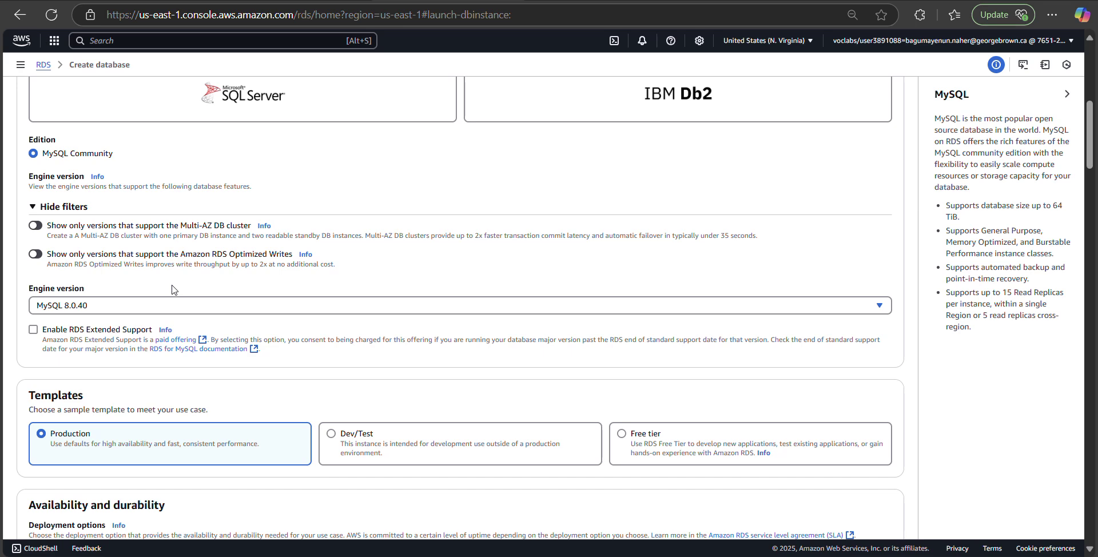
pyautogui.scroll(-2, 173, 290)
pyautogui.scroll(-2, 172, 290)
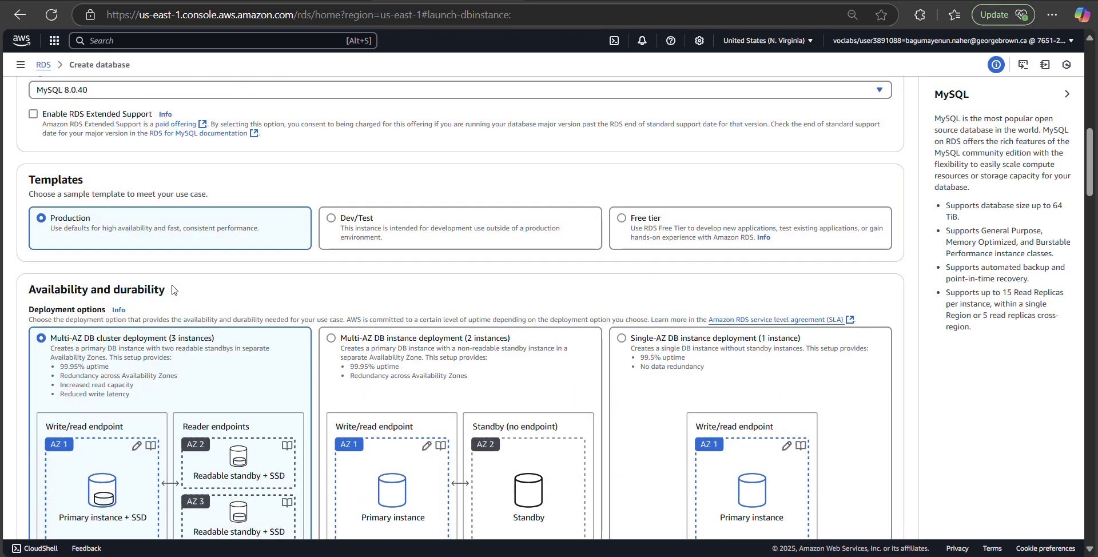
pyautogui.scroll(-1, 172, 291)
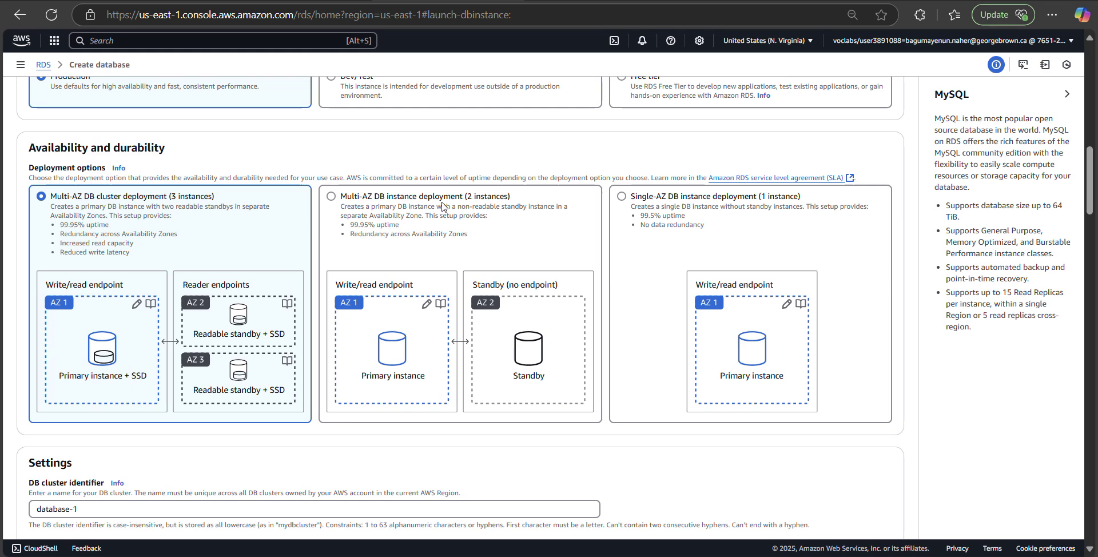
# Step: Choose Multi-AZ DB instance deployment with 2 instances (primary plus standby)
pyautogui.click(330, 201)
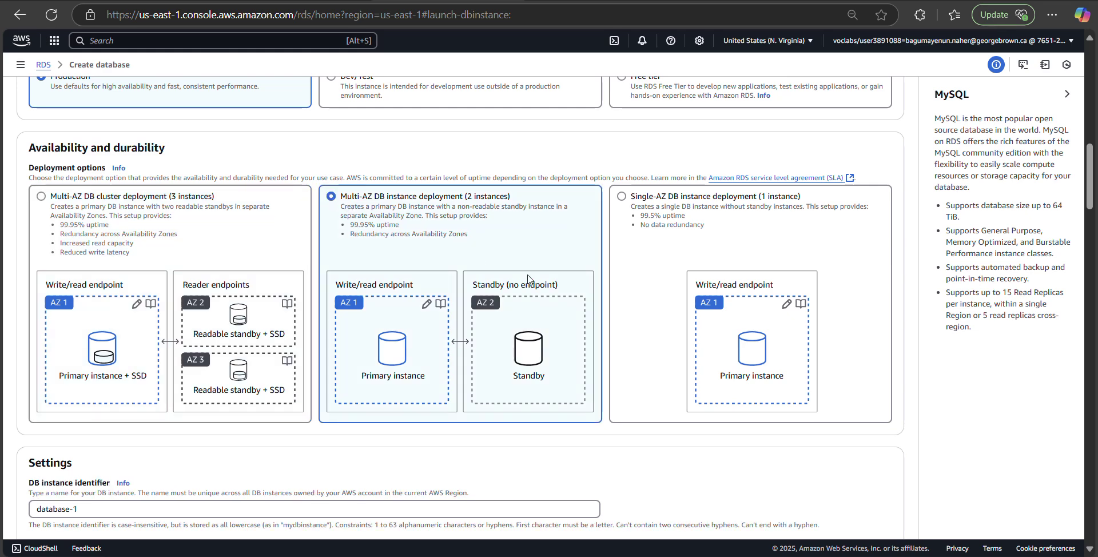
pyautogui.scroll(-1, 527, 276)
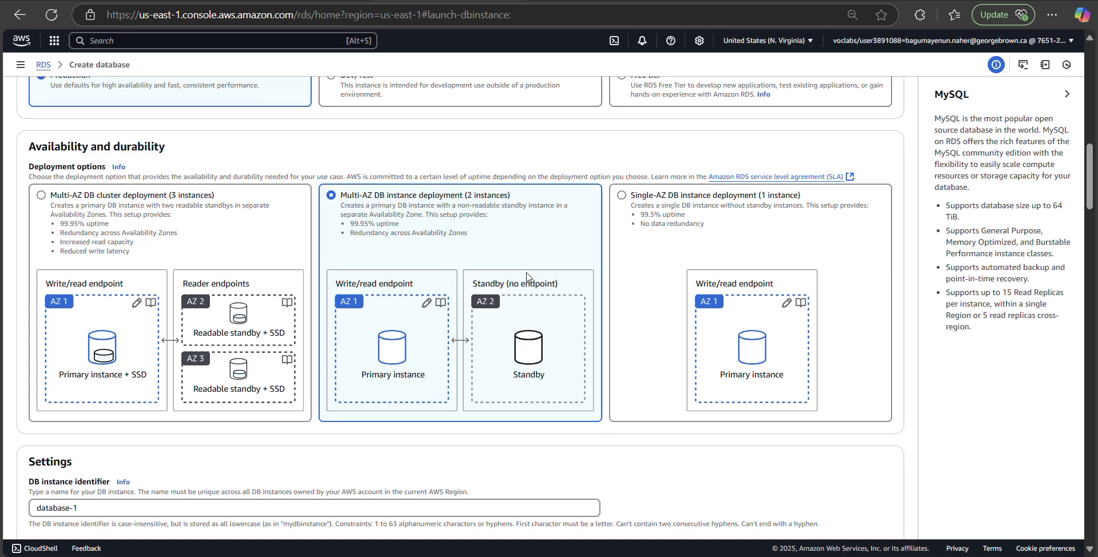
pyautogui.scroll(-6, 527, 275)
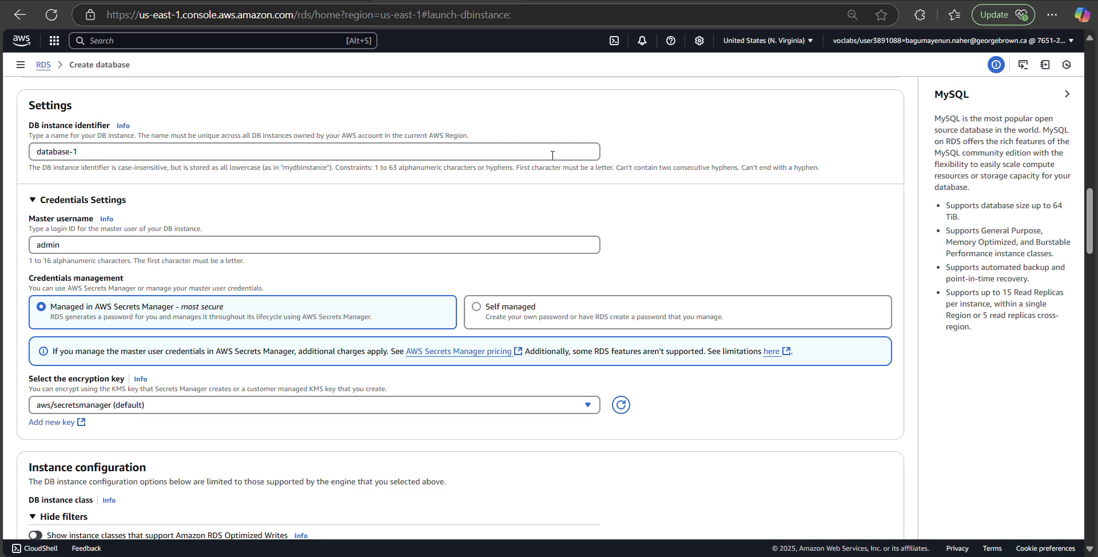
# Step: Replace the default database-1 DB instance identifier with lab-db
pyautogui.click(552, 155)
pyautogui.press('BackSpace')
pyautogui.press('BackSpace')
pyautogui.press('BackSpace')
pyautogui.press('BackSpace')
pyautogui.press('BackSpace')
pyautogui.press('BackSpace')
pyautogui.press('BackSpace')
pyautogui.press('BackSpace')
pyautogui.press('BackSpace')
pyautogui.press('BackSpace')
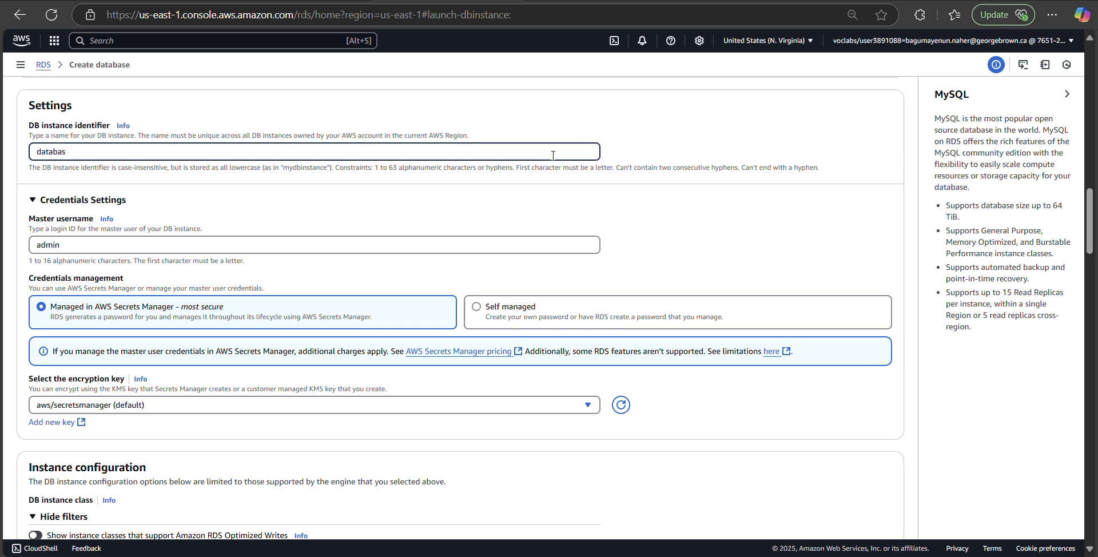
pyautogui.write('lab-db')
# Step: Change the master username from admin to main
pyautogui.click(306, 245)
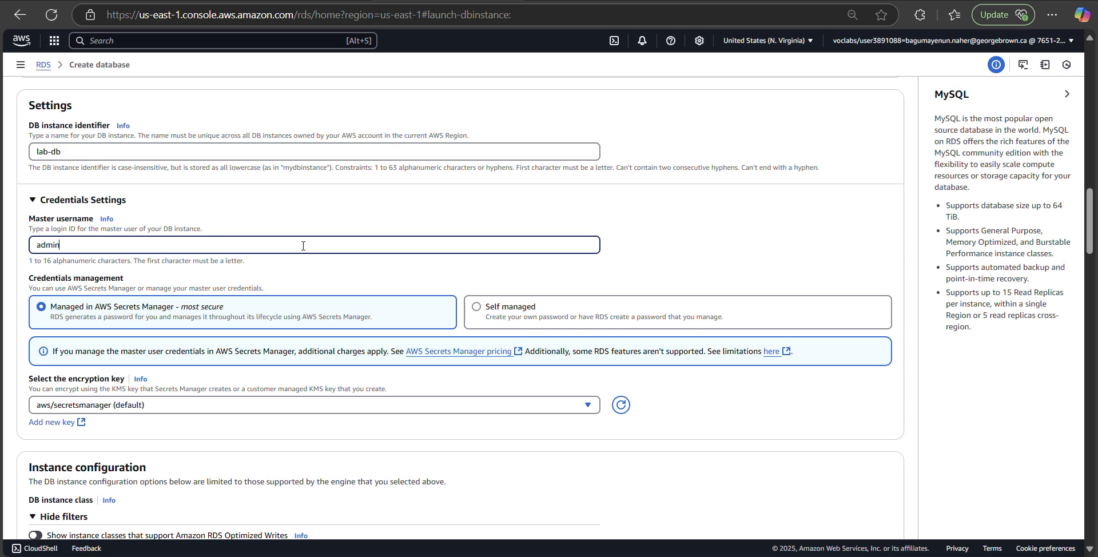
pyautogui.press('BackSpace')
pyautogui.press('BackSpace')
pyautogui.press('BackSpace')
pyautogui.press('BackSpace')
pyautogui.press('BackSpace')
pyautogui.write('main')
# Step: Check the available encryption keys, leaving the selection unchanged
pyautogui.scroll(-1, 374, 263)
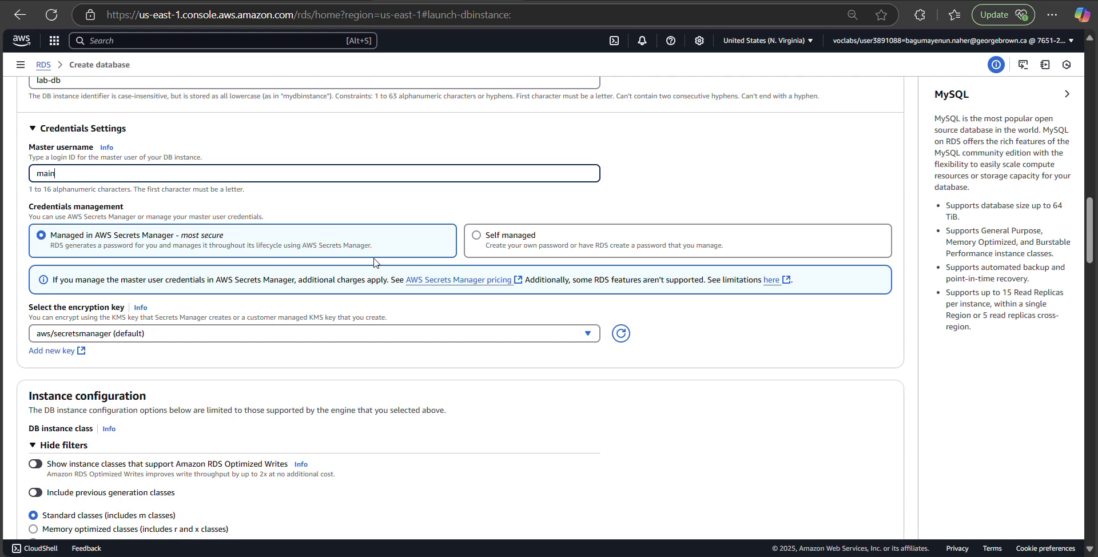
pyautogui.scroll(-1, 374, 262)
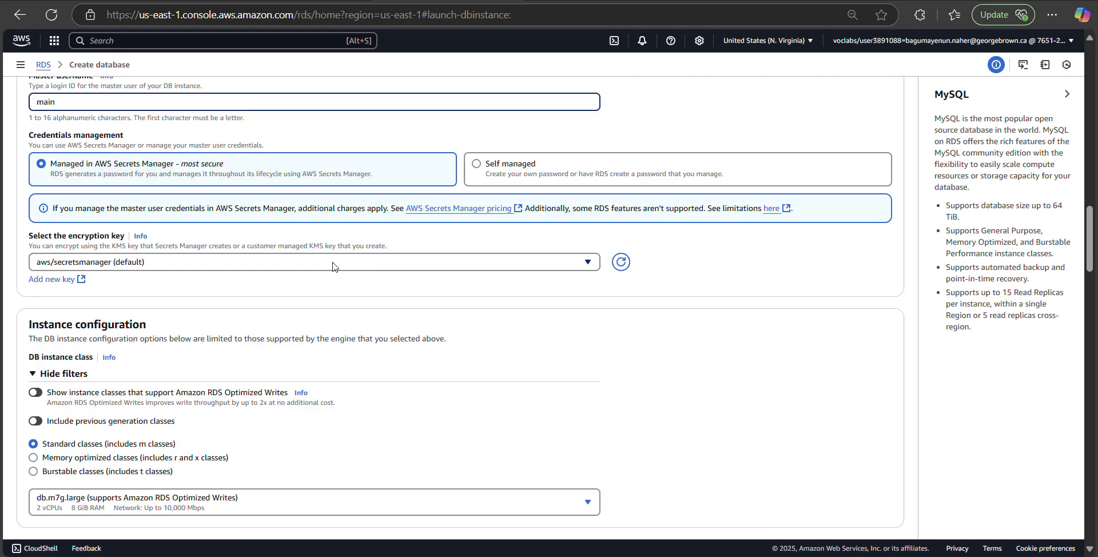
pyautogui.click(479, 267)
pyautogui.click(548, 321)
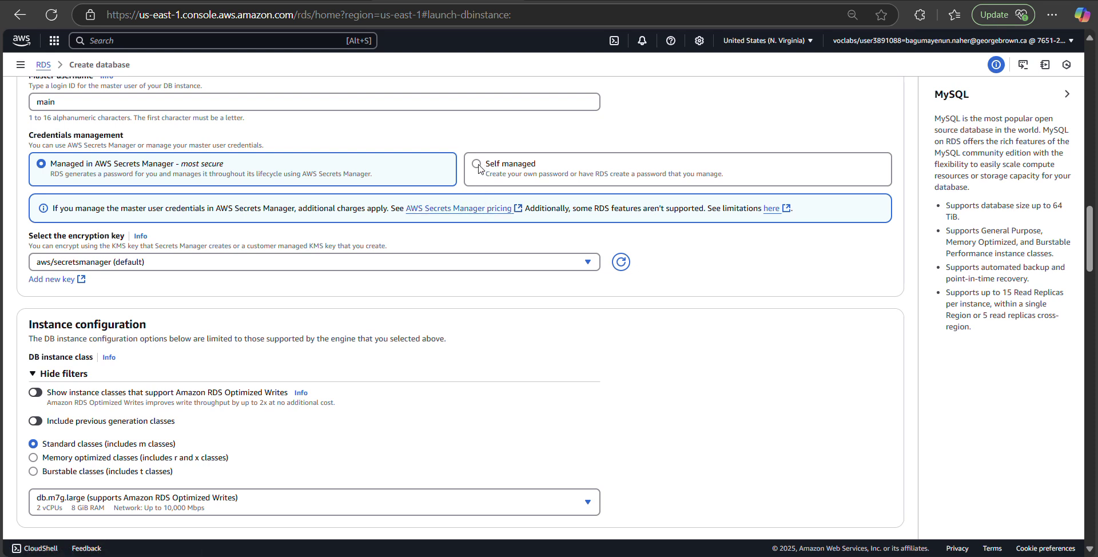
# Step: Switch credentials management to Self managed, then enter and confirm the master password
pyautogui.click(477, 164)
pyautogui.click(359, 243)
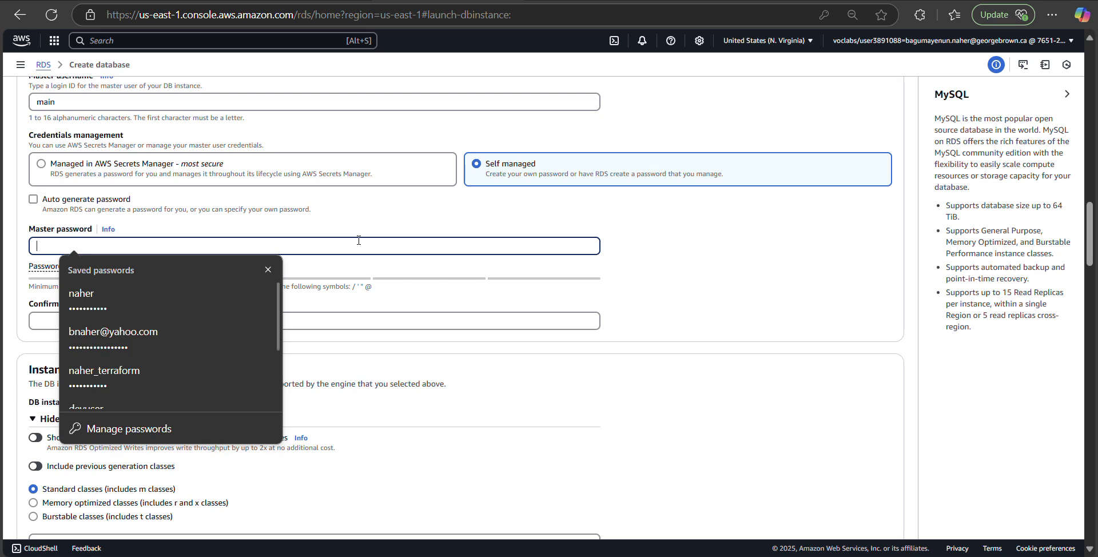
pyautogui.write('••')
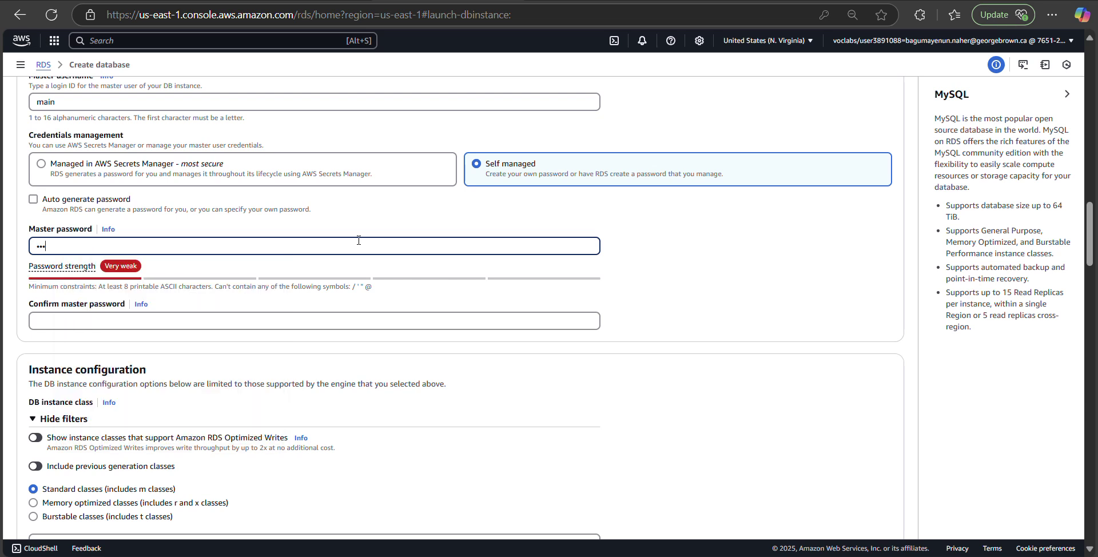
pyautogui.write('••••••••••')
pyautogui.click(277, 319)
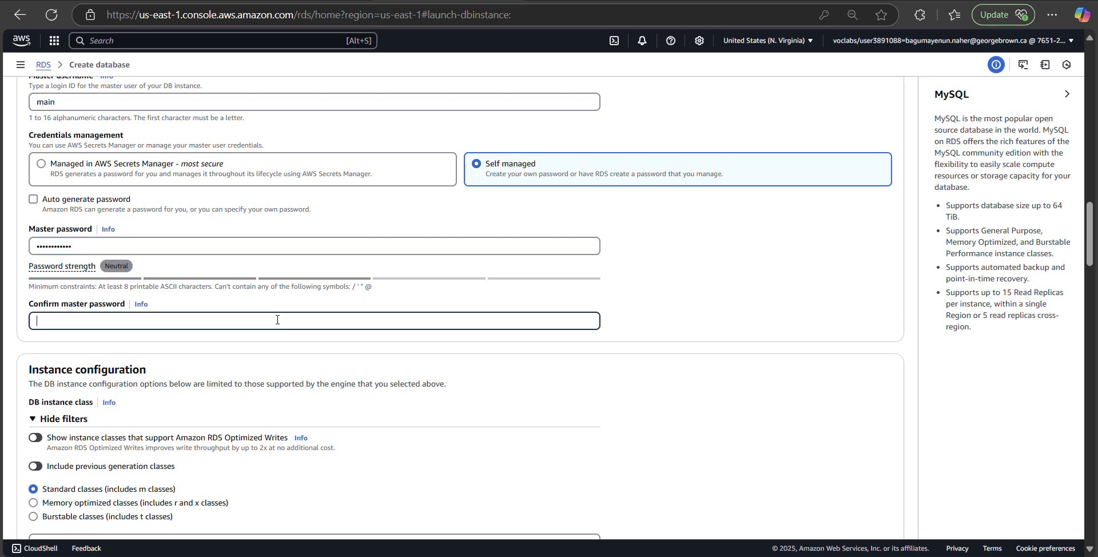
pyautogui.write('••••••••••••')
pyautogui.scroll(-1, 371, 348)
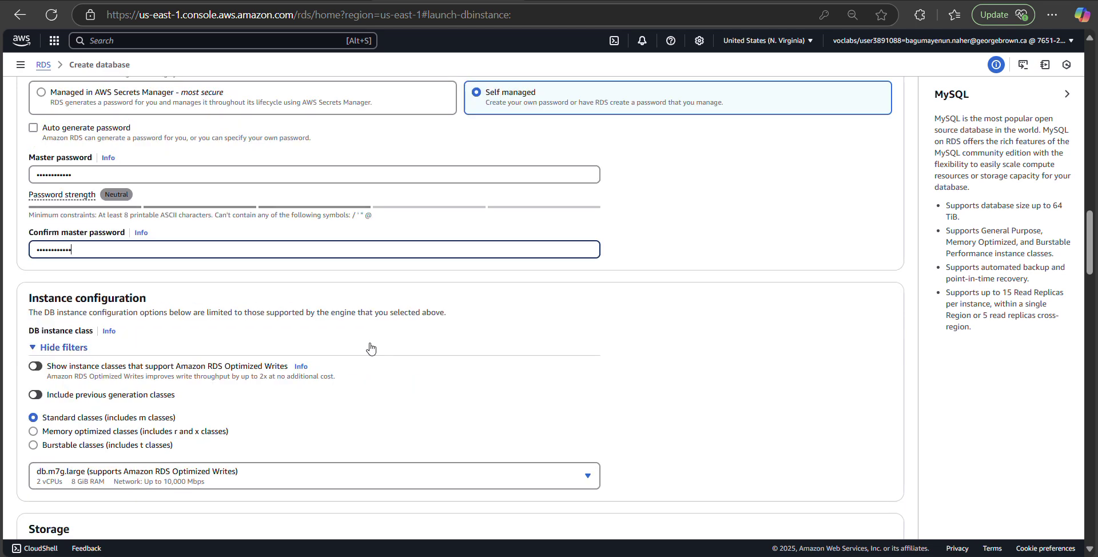
pyautogui.scroll(-1, 371, 348)
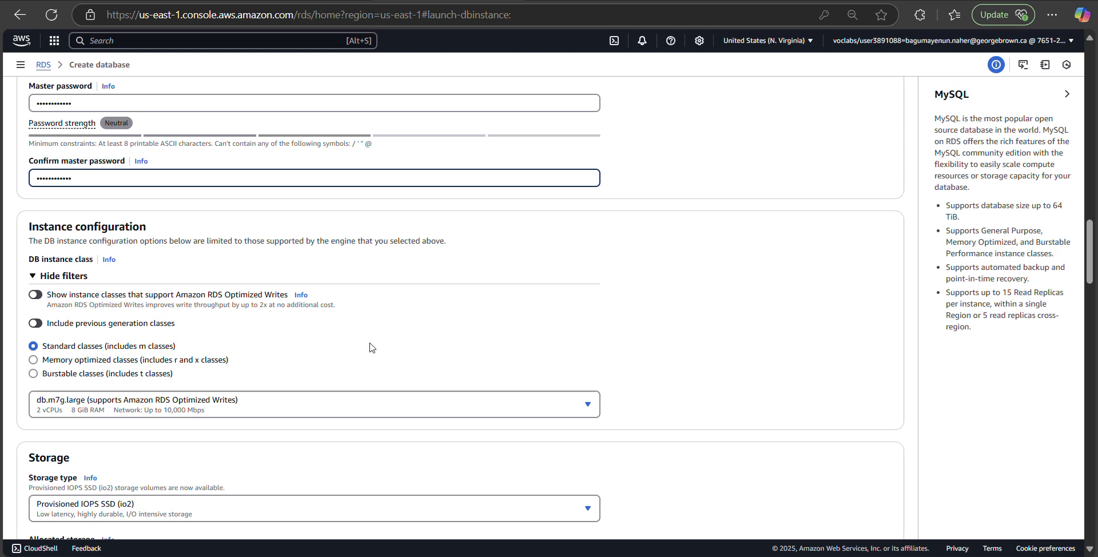
# Step: Filter to burstable instance classes and keep db.t3.micro selected
pyautogui.scroll(-1, 369, 348)
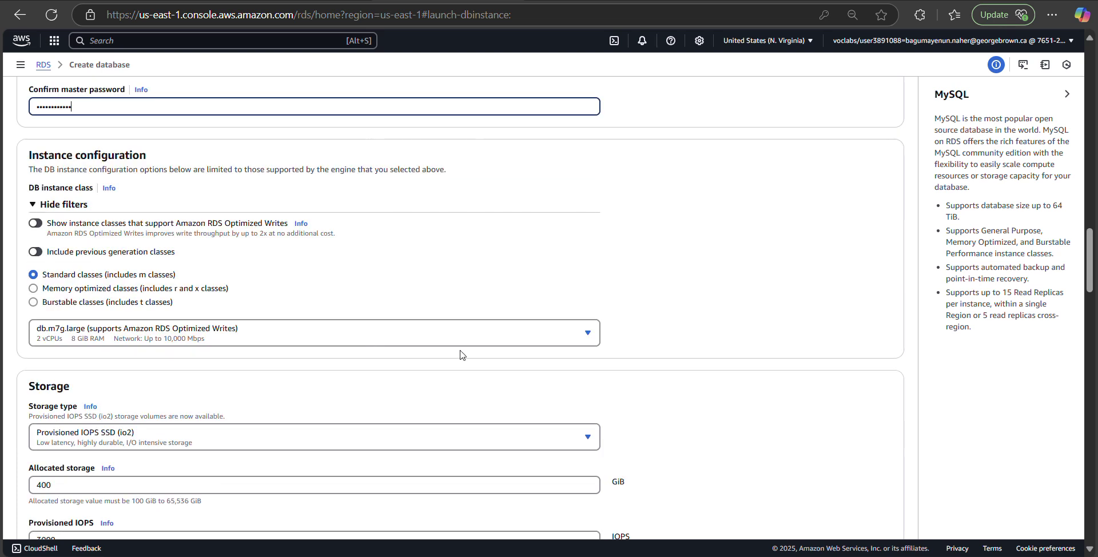
pyautogui.click(138, 304)
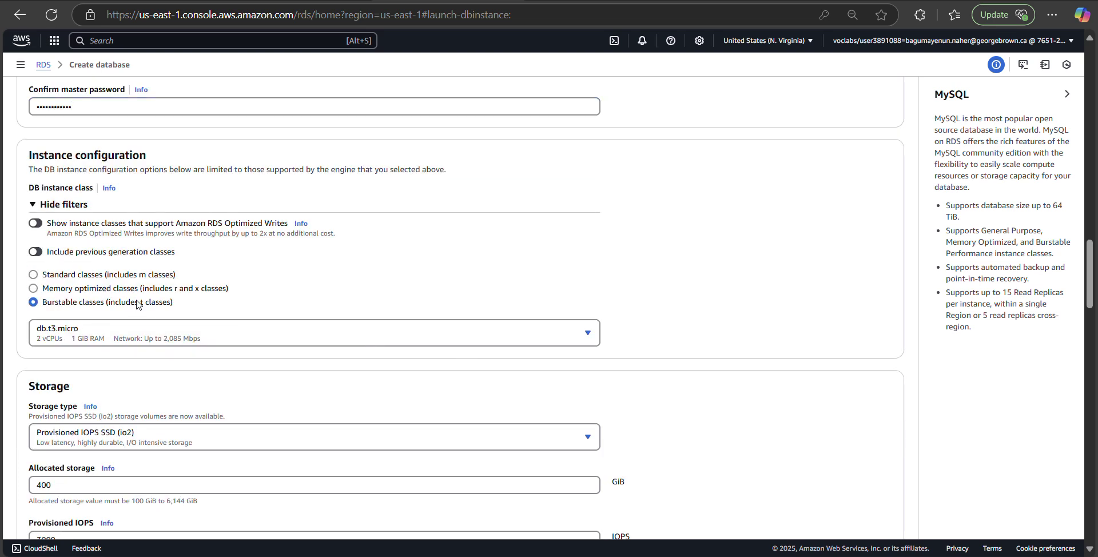
pyautogui.click(559, 332)
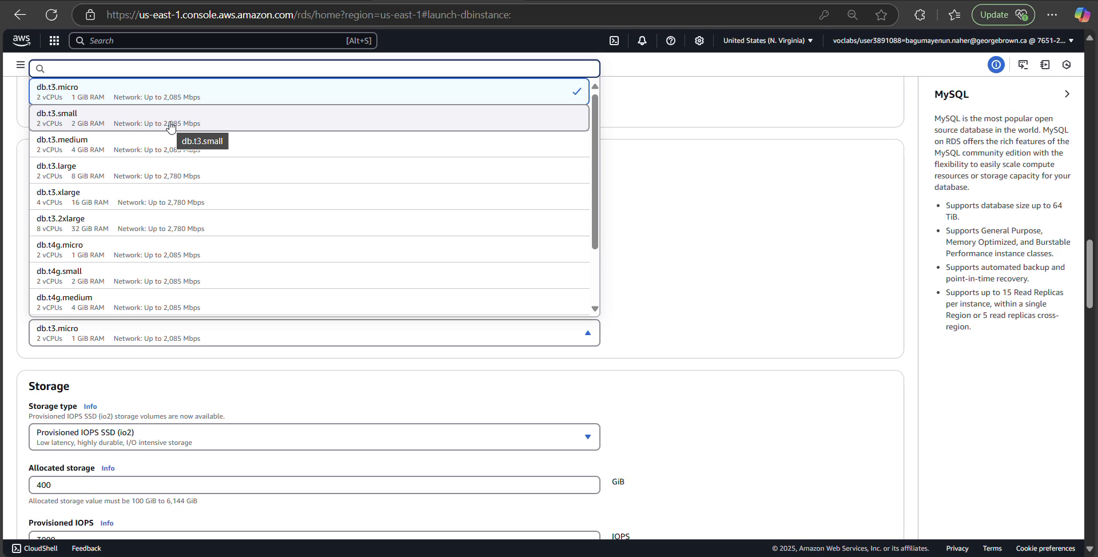
pyautogui.click(170, 95)
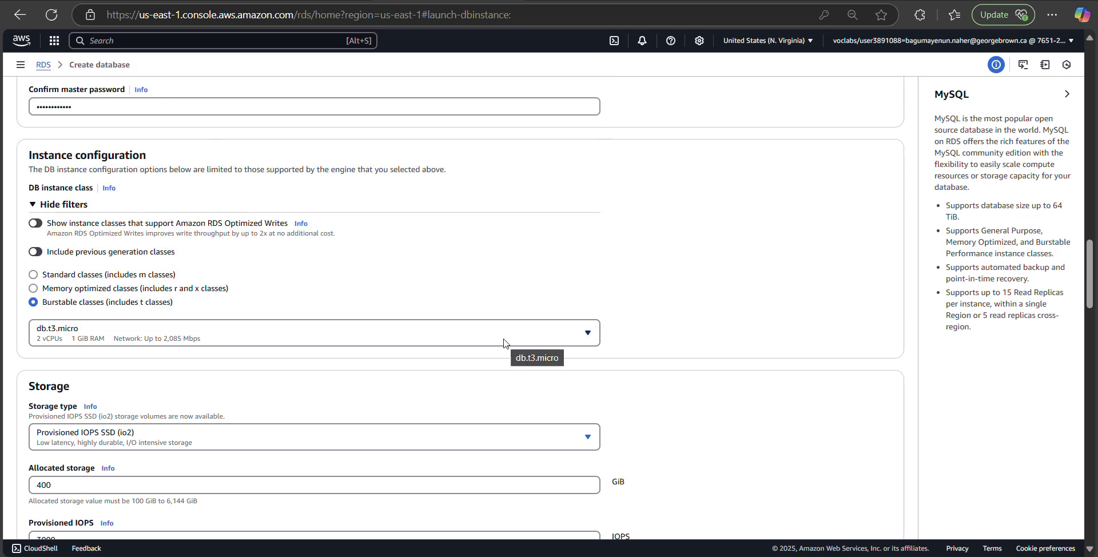
pyautogui.scroll(-1, 503, 344)
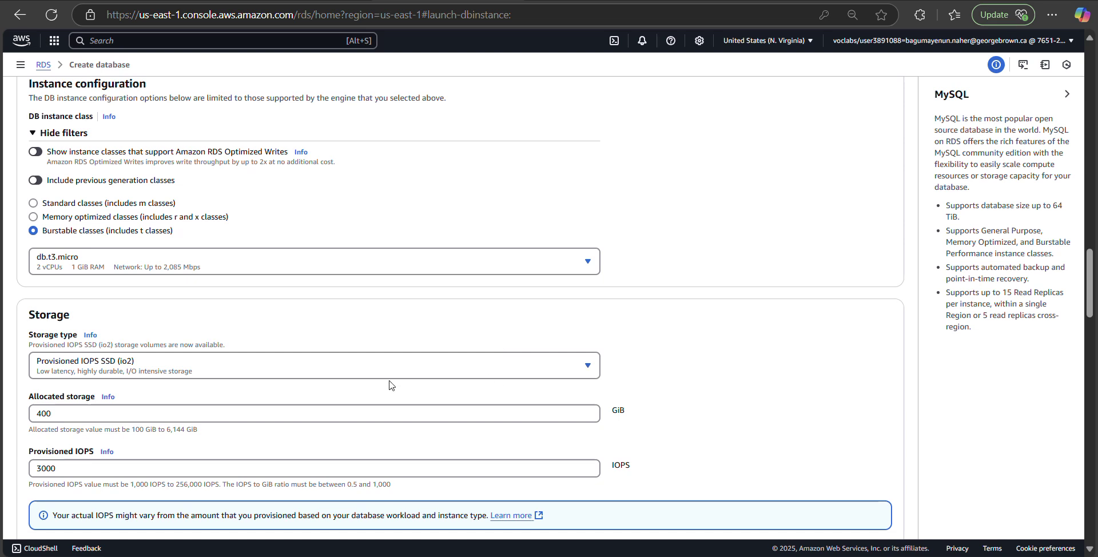
# Step: Switch storage to General Purpose SSD (gp2) and cut allocated storage from 200 to 20 GiB
pyautogui.click(525, 373)
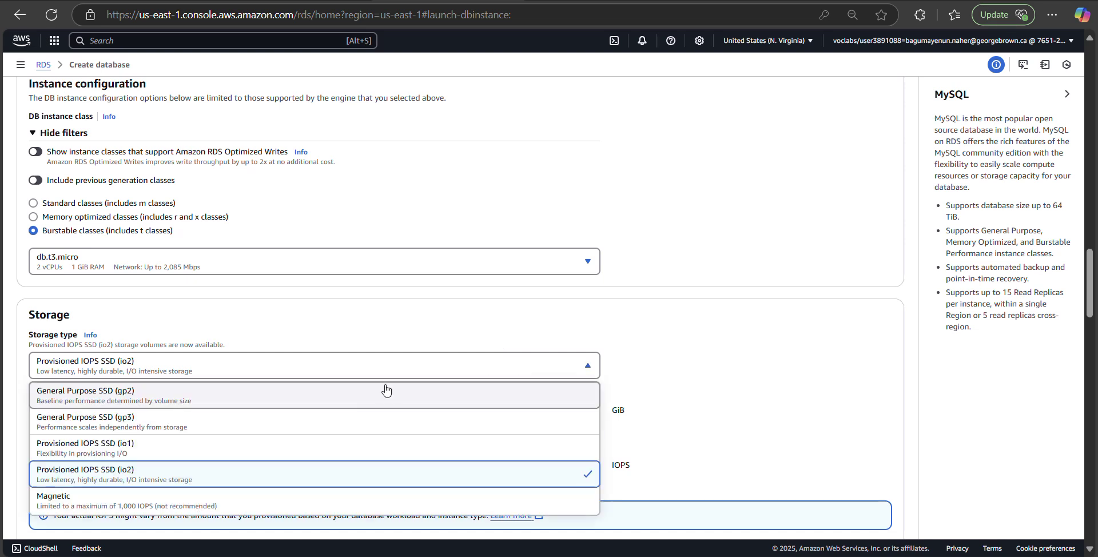
pyautogui.click(266, 395)
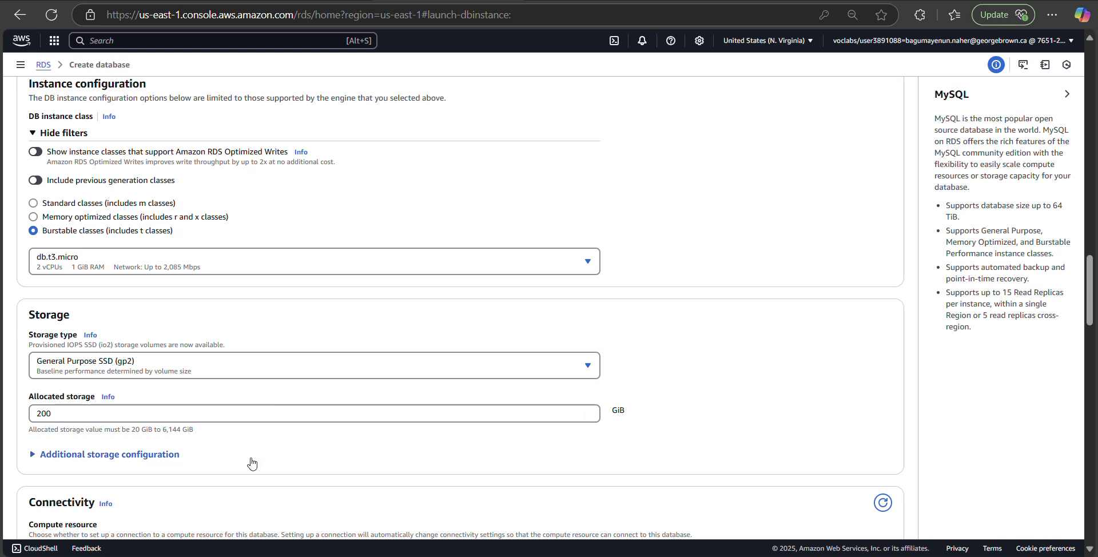
pyautogui.click(184, 411)
pyautogui.press('BackSpace')
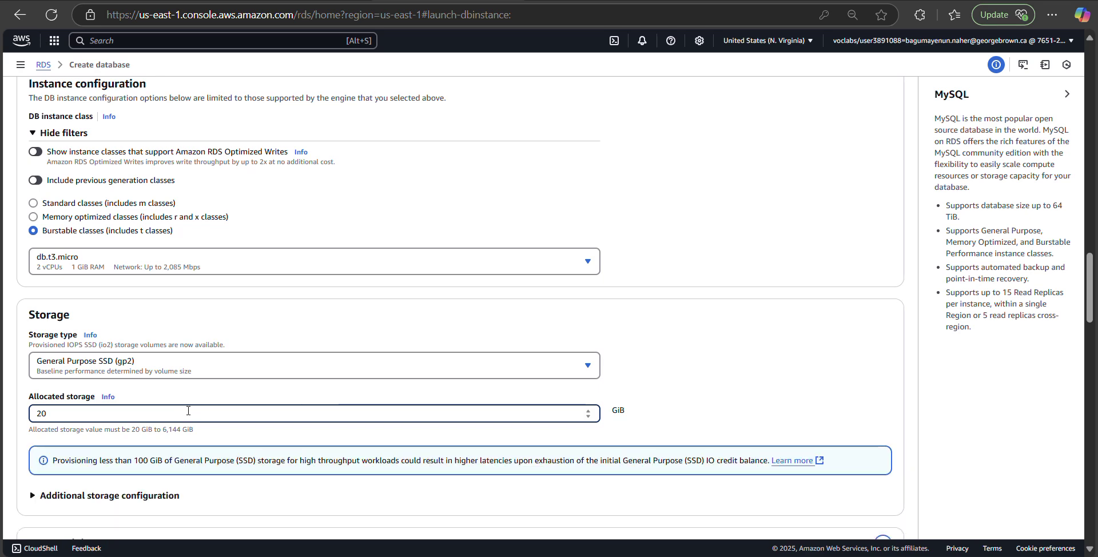
pyautogui.scroll(-3, 188, 411)
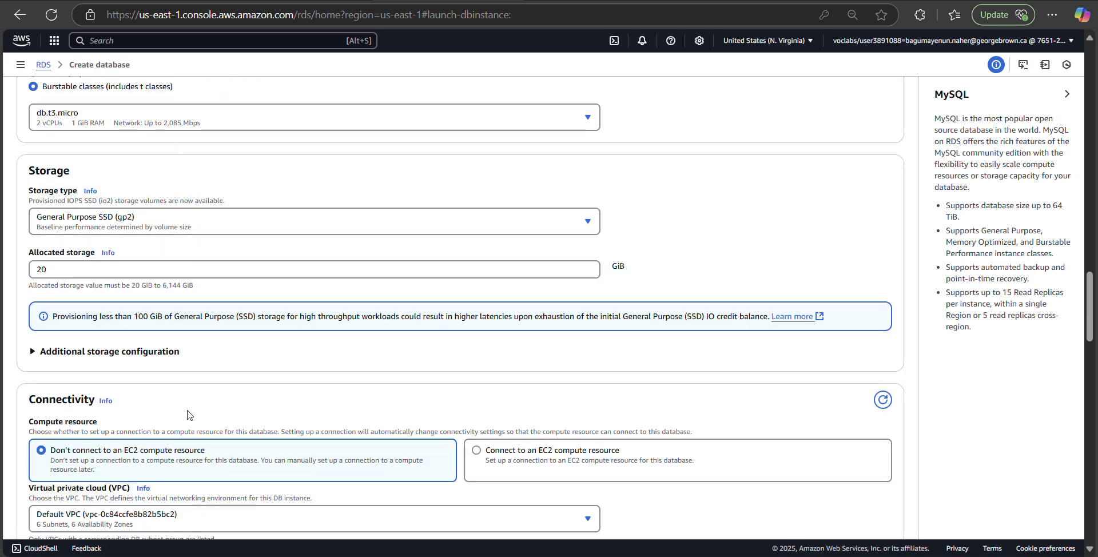
pyautogui.scroll(-1, 188, 415)
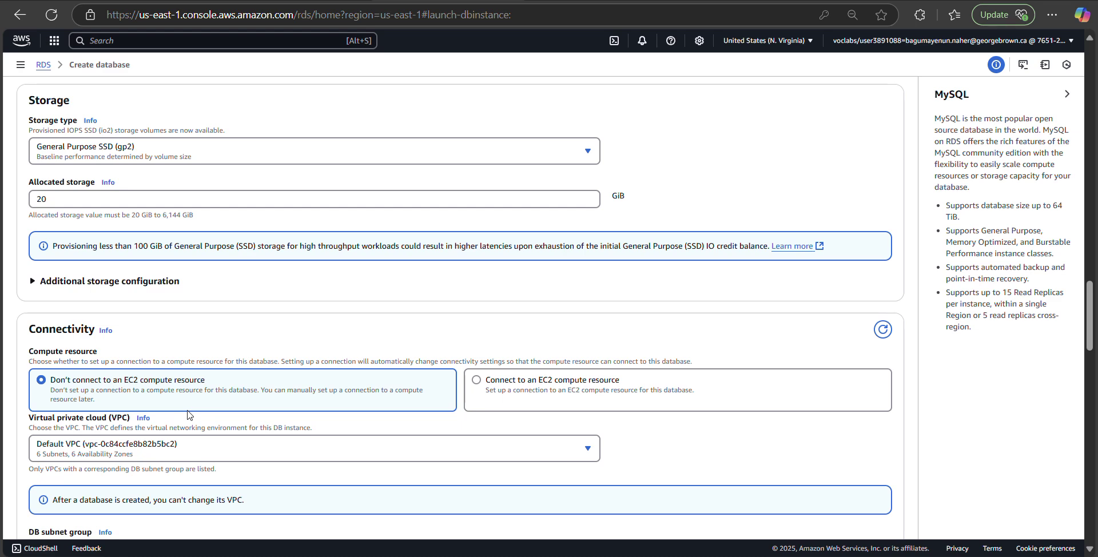
pyautogui.scroll(-1, 187, 414)
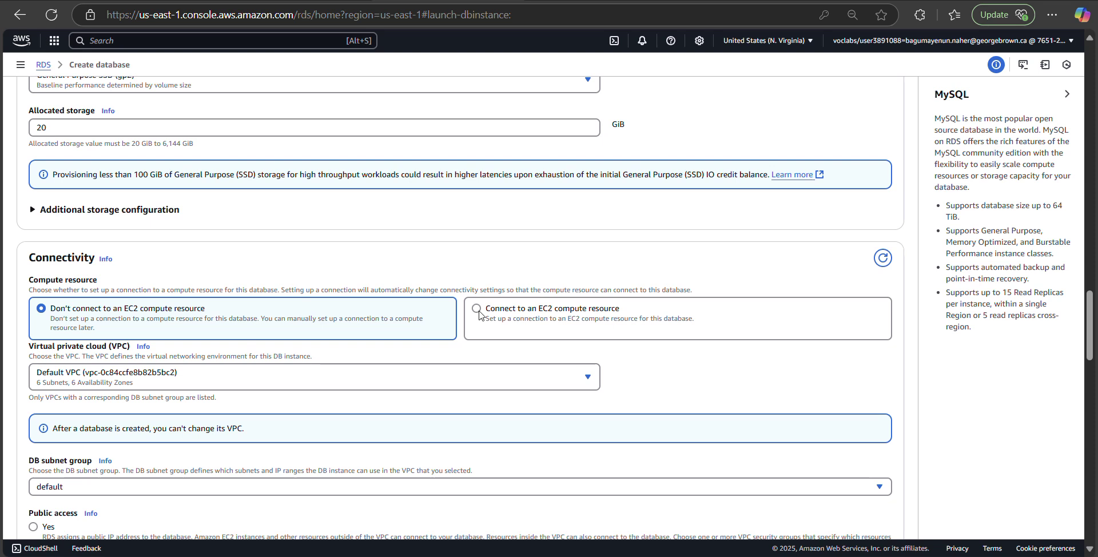
# Step: Put the database in Lab VPC, choosing Don't connect for EC2 compute resources
pyautogui.click(540, 378)
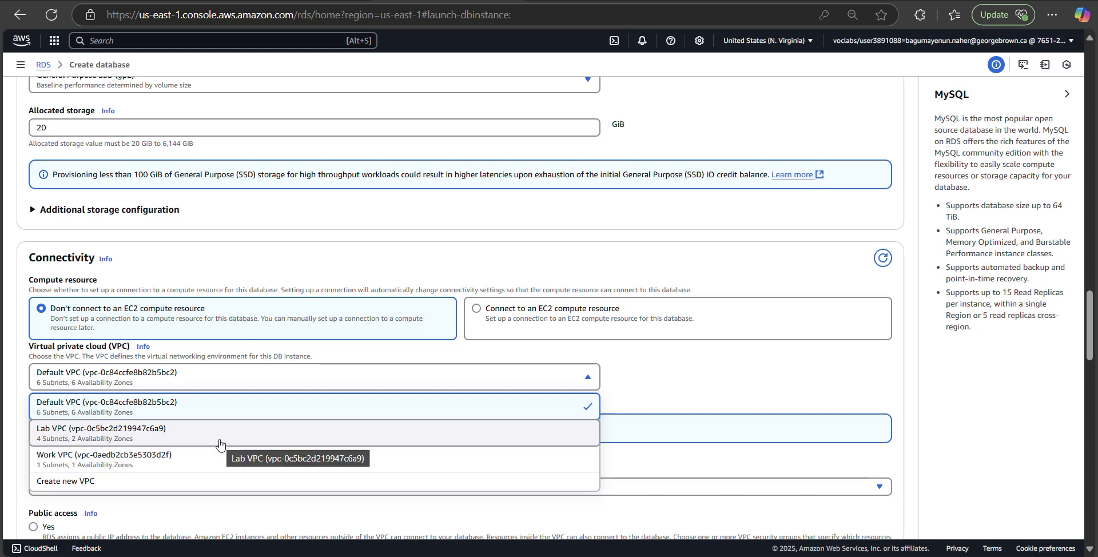
pyautogui.click(219, 445)
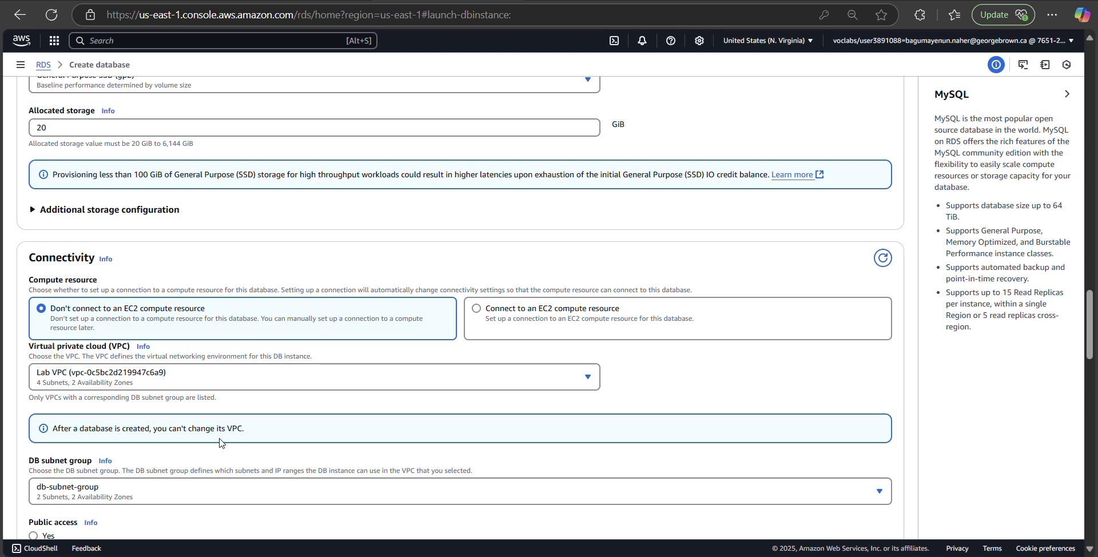
pyautogui.click(478, 309)
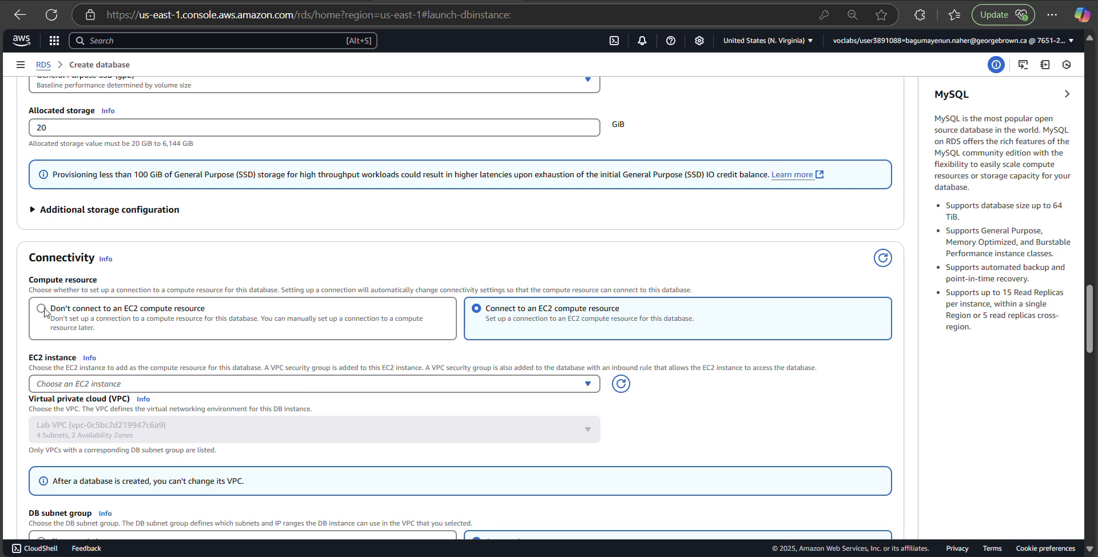
pyautogui.click(242, 391)
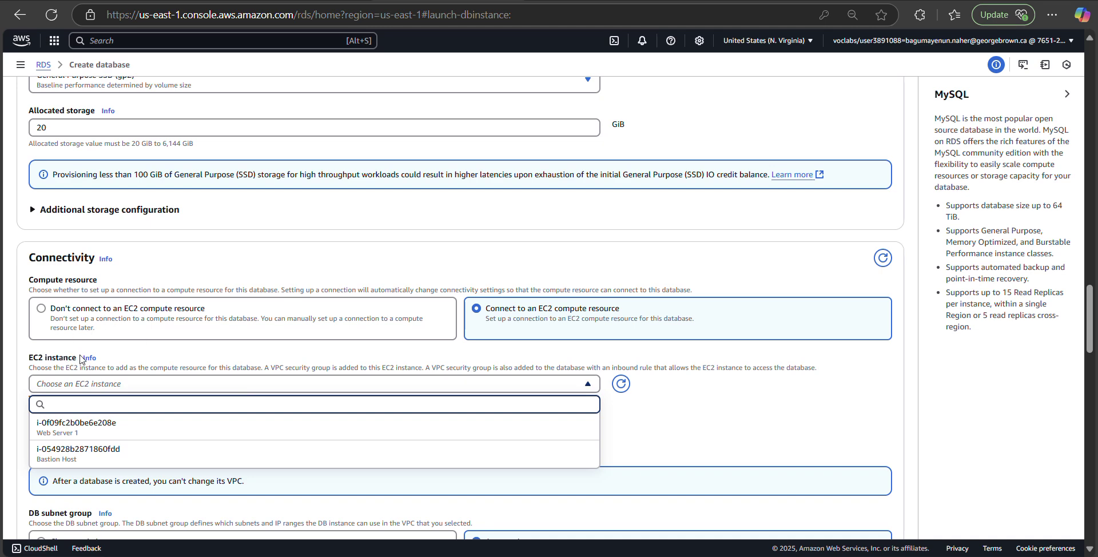
pyautogui.click(42, 311)
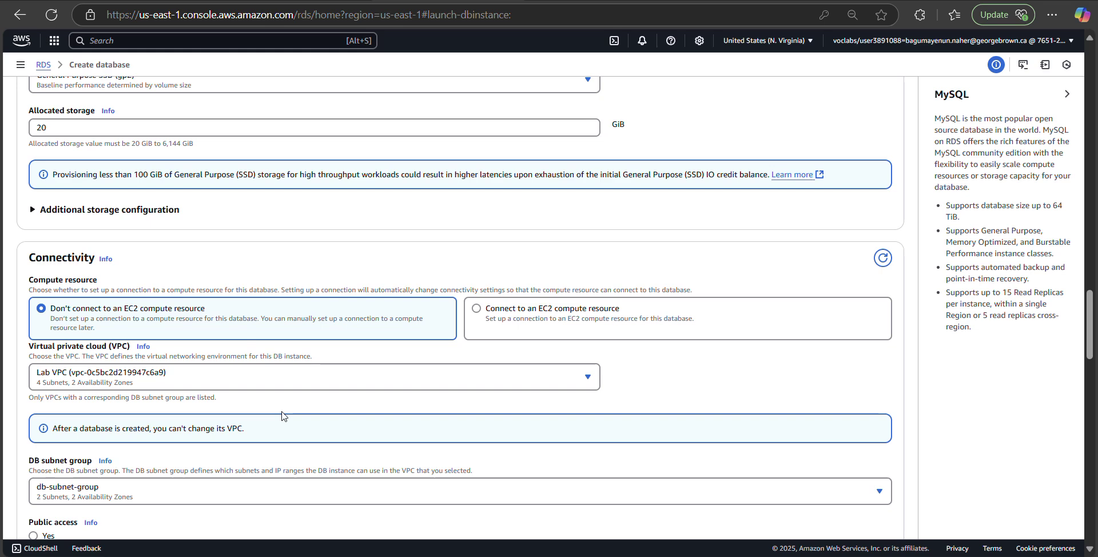
pyautogui.scroll(-3, 281, 415)
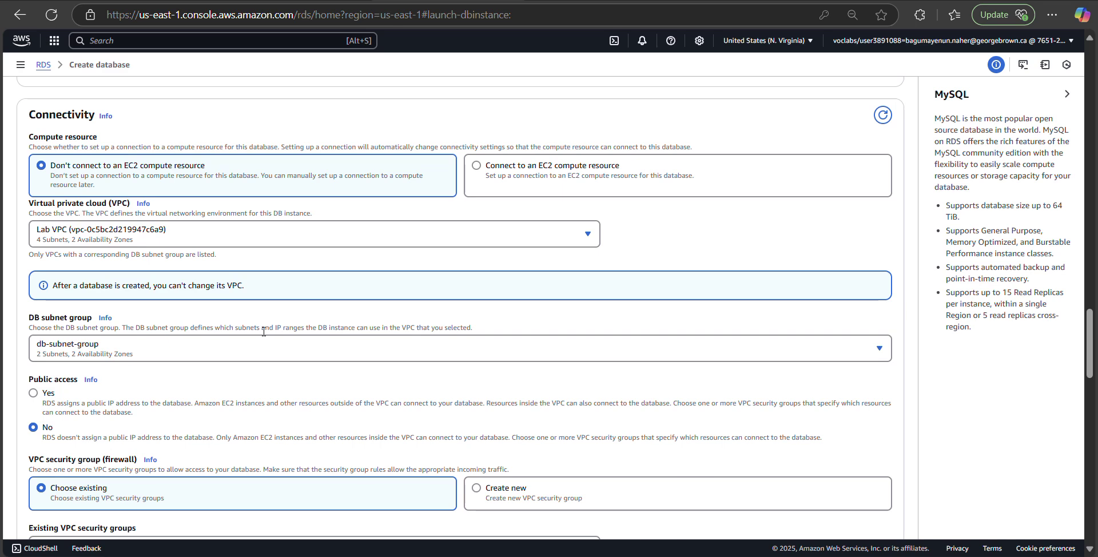
# Step: Add DB Security Group and remove default from the existing VPC security groups
pyautogui.scroll(-3, 220, 338)
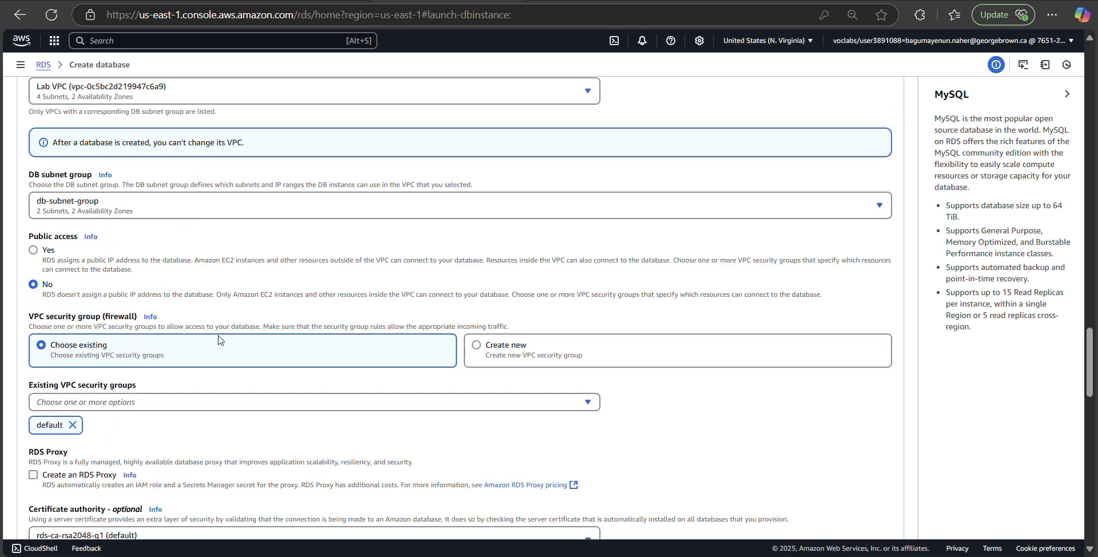
pyautogui.scroll(-1, 257, 348)
pyautogui.click(270, 337)
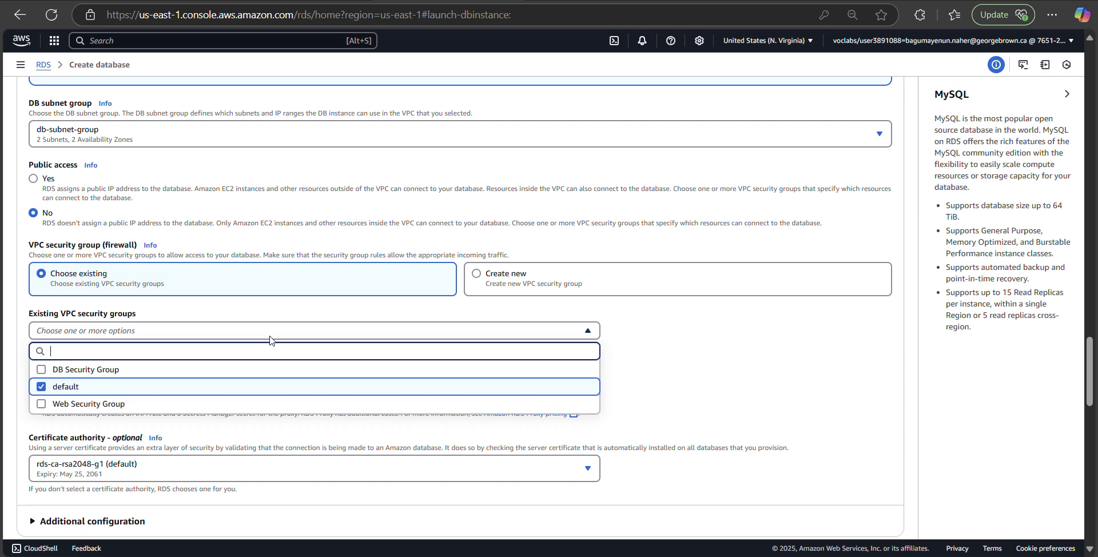
pyautogui.click(219, 373)
pyautogui.click(41, 388)
pyautogui.click(718, 385)
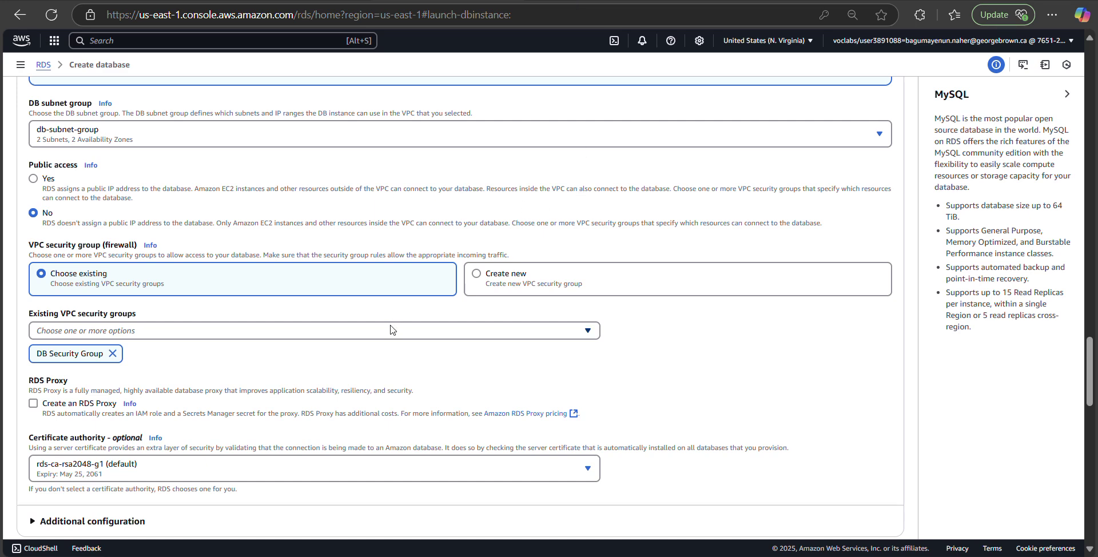
pyautogui.scroll(-1, 391, 330)
pyautogui.scroll(-2, 391, 331)
# Step: Uncheck Enable Enhanced monitoring under Additional monitoring settings
pyautogui.scroll(-1, 382, 333)
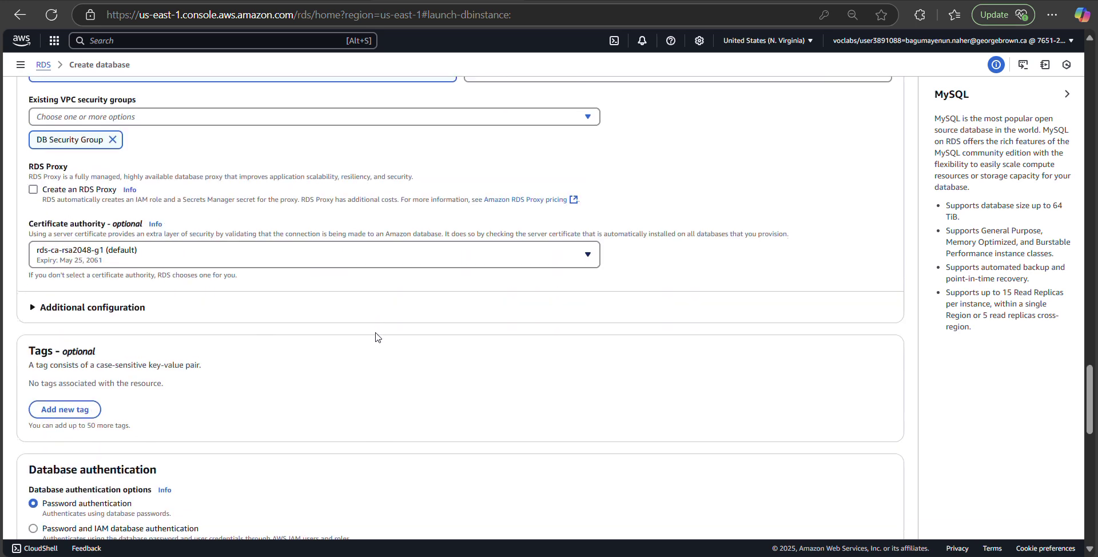
pyautogui.scroll(-3, 375, 337)
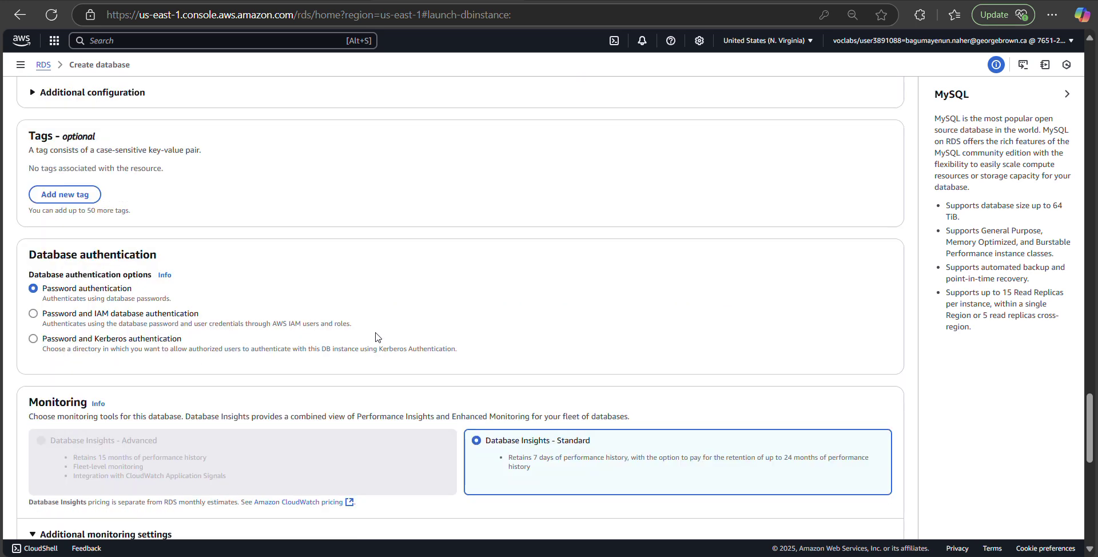
pyautogui.scroll(-2, 376, 337)
pyautogui.scroll(-1, 376, 337)
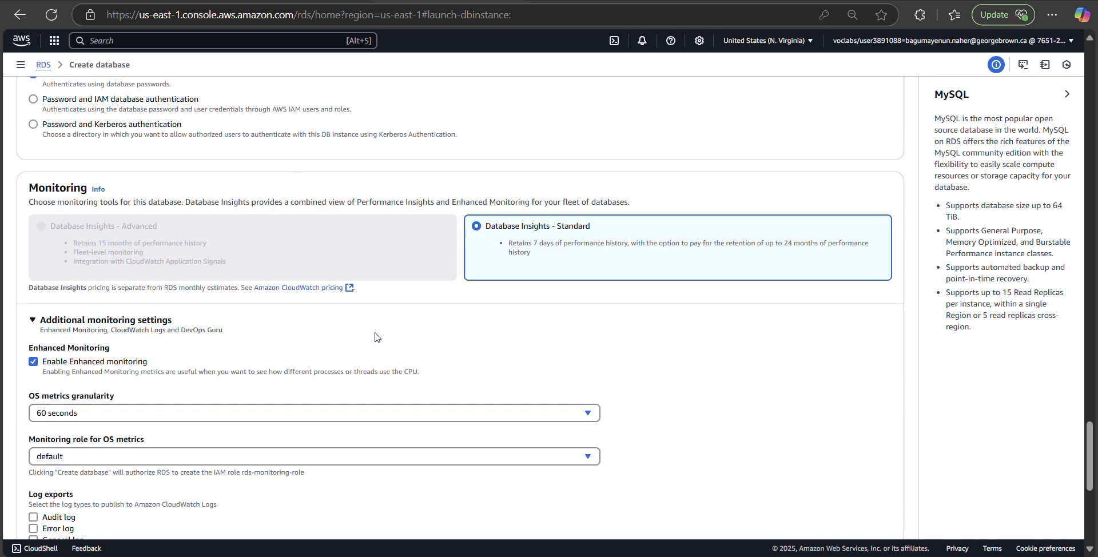
pyautogui.click(32, 321)
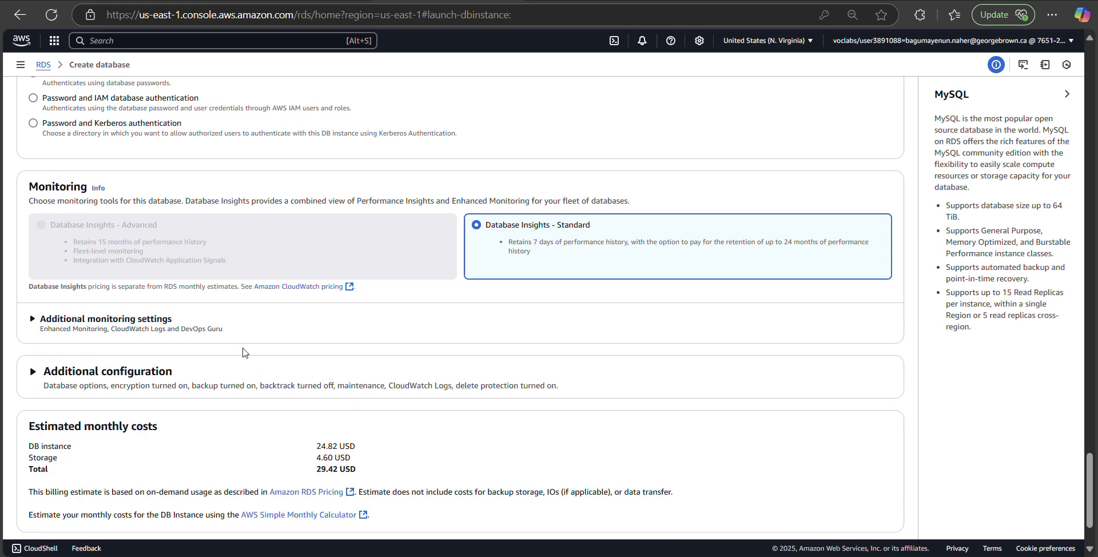
pyautogui.scroll(-1, 243, 351)
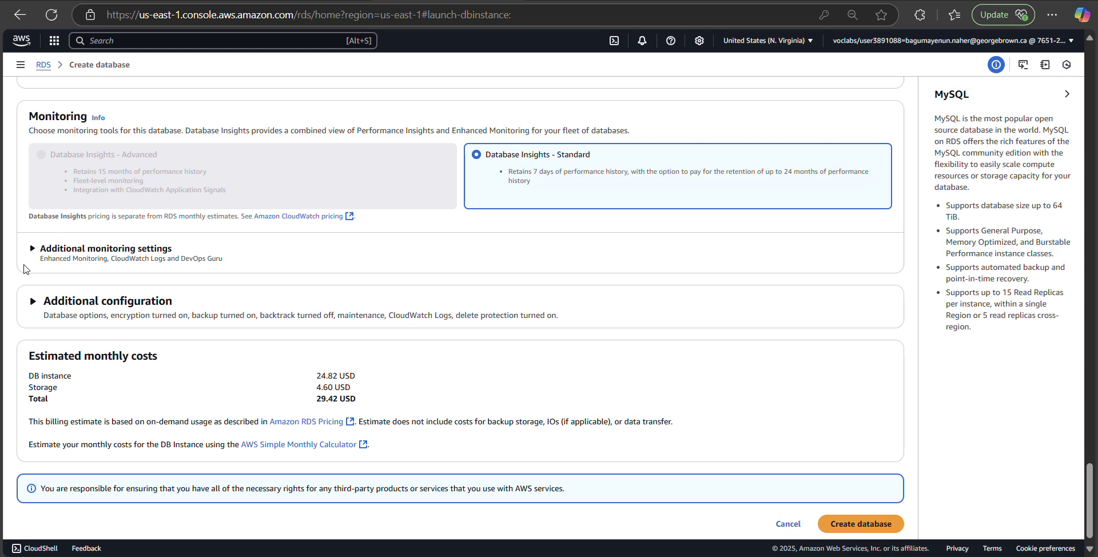
pyautogui.click(32, 249)
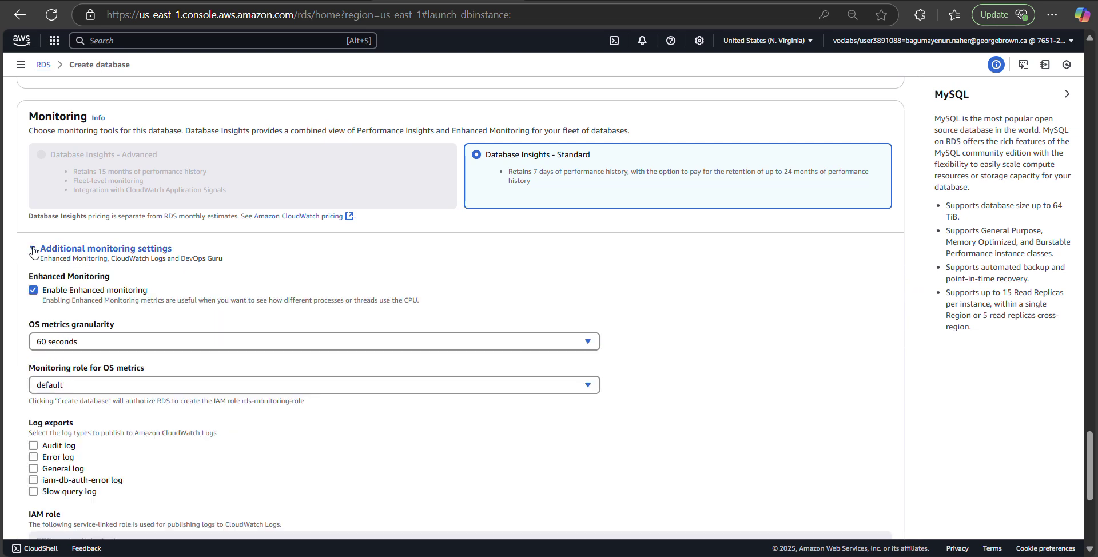
pyautogui.click(33, 291)
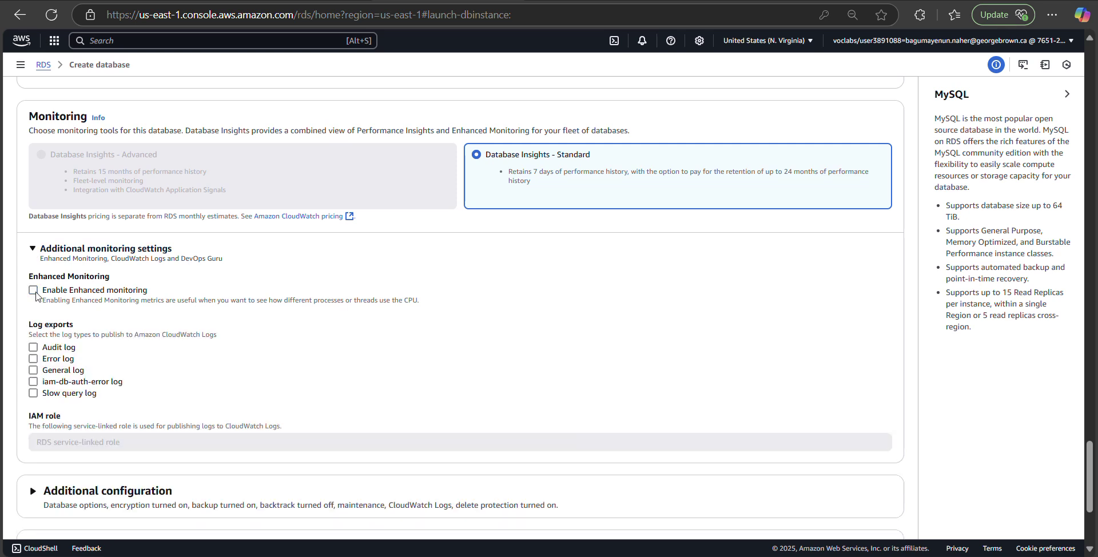
pyautogui.scroll(-3, 129, 331)
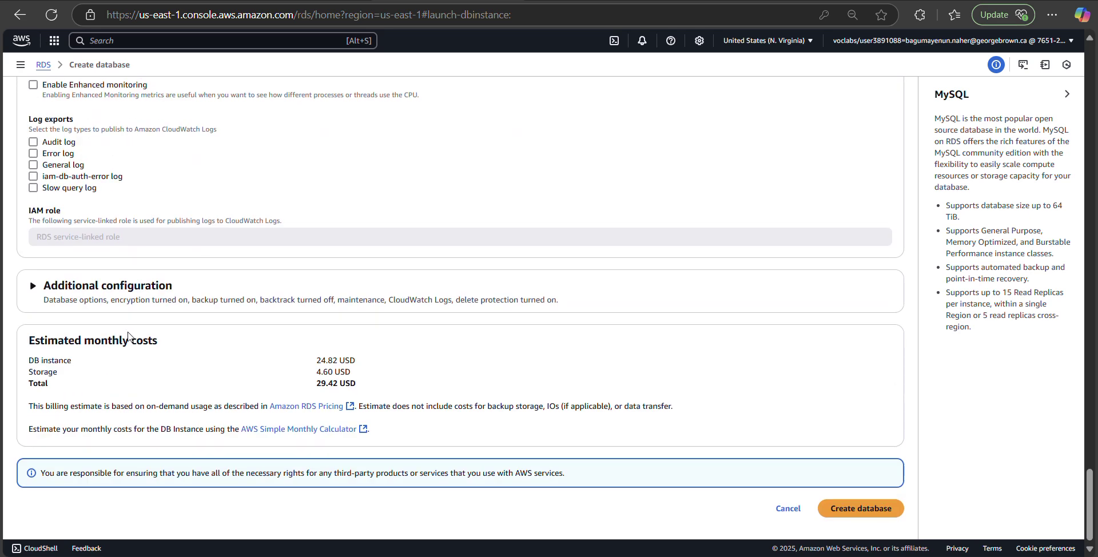
# Step: Set the initial database name to lab under Additional configuration
pyautogui.click(30, 287)
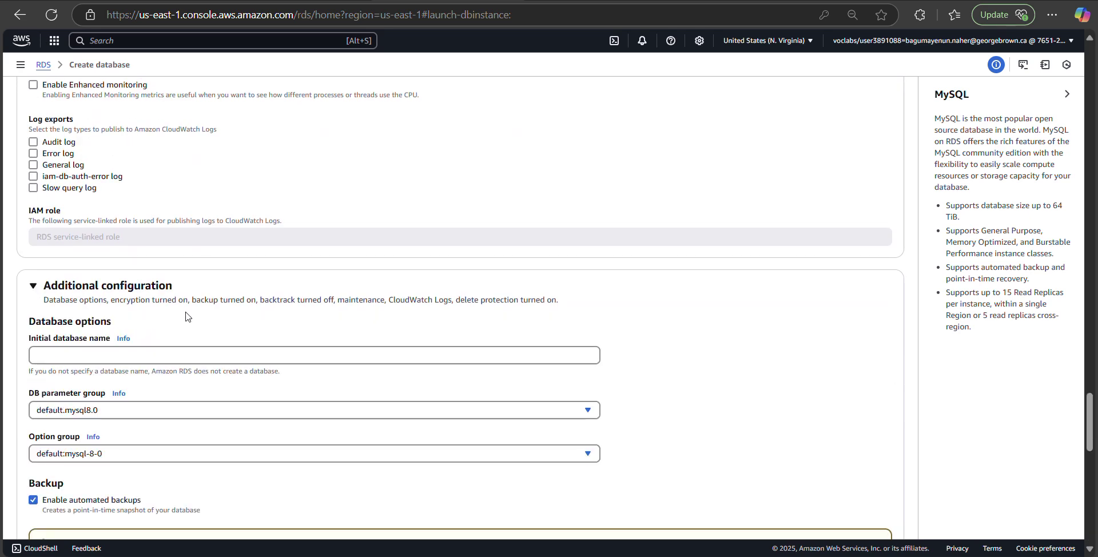
pyautogui.scroll(-1, 185, 316)
pyautogui.click(163, 281)
pyautogui.write('lab')
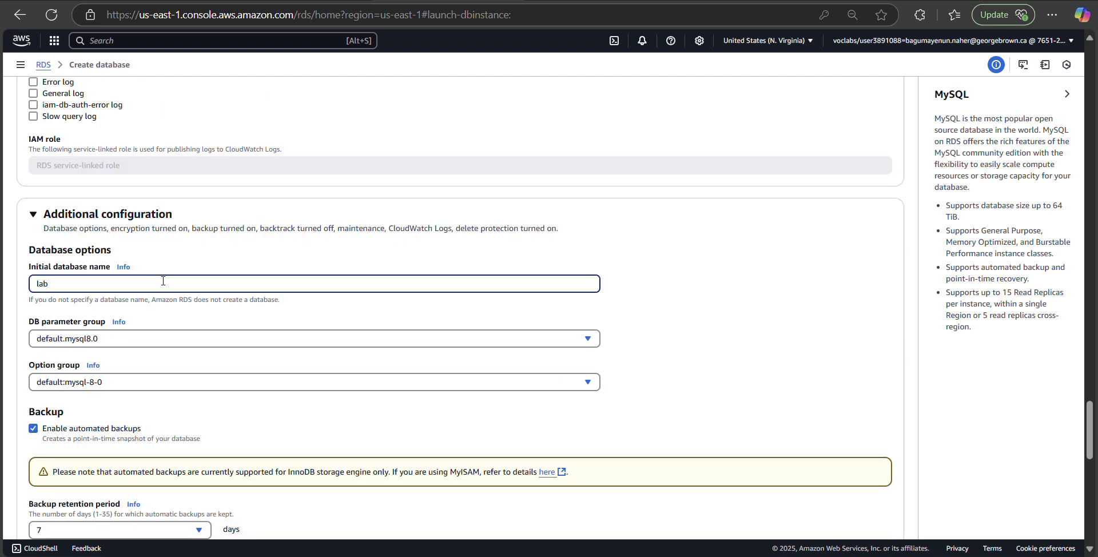
# Step: Disable automated backups and storage encryption
pyautogui.scroll(-1, 165, 281)
pyautogui.click(34, 359)
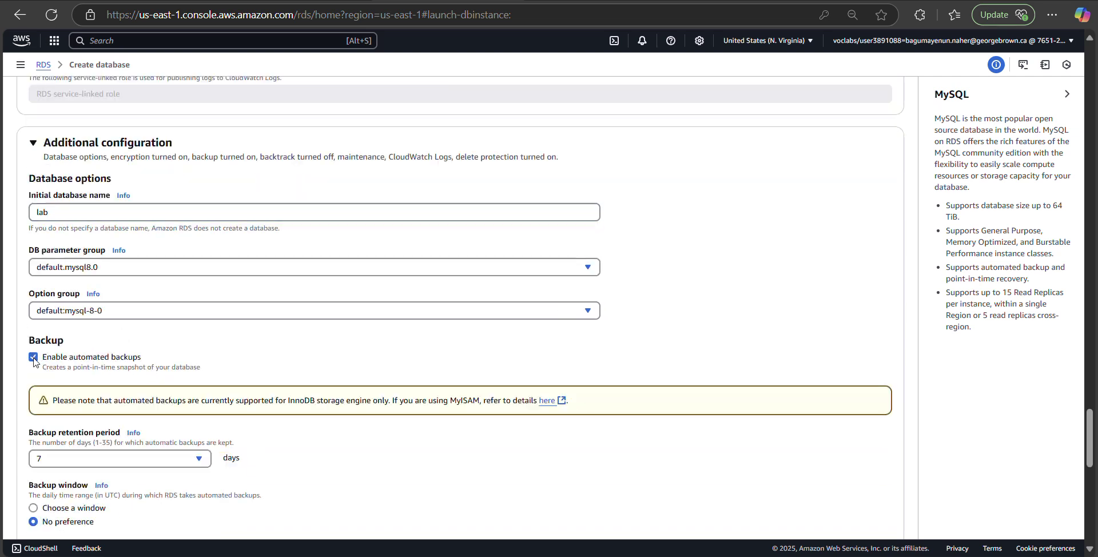
pyautogui.click(33, 358)
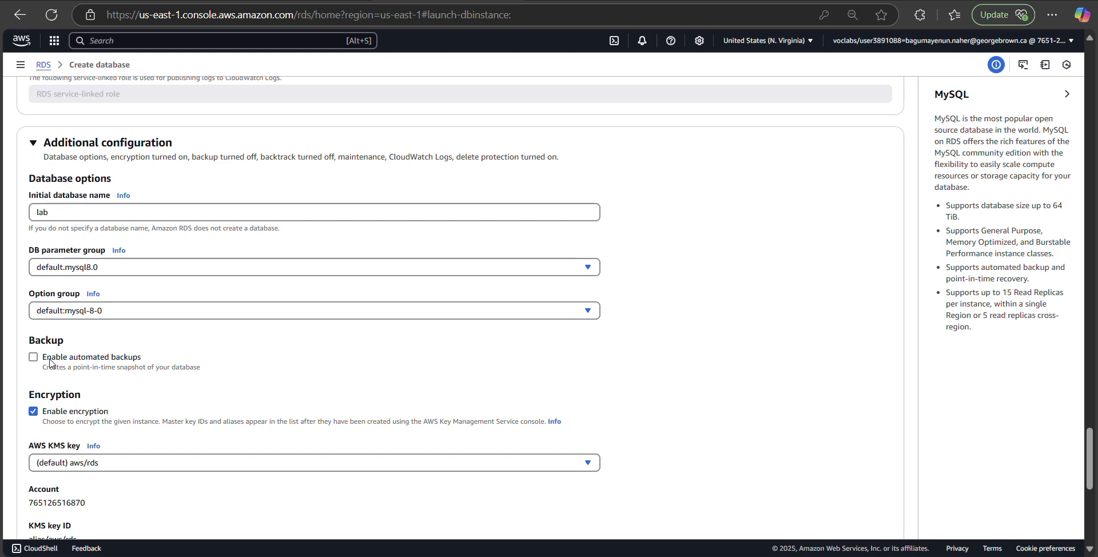
pyautogui.click(34, 412)
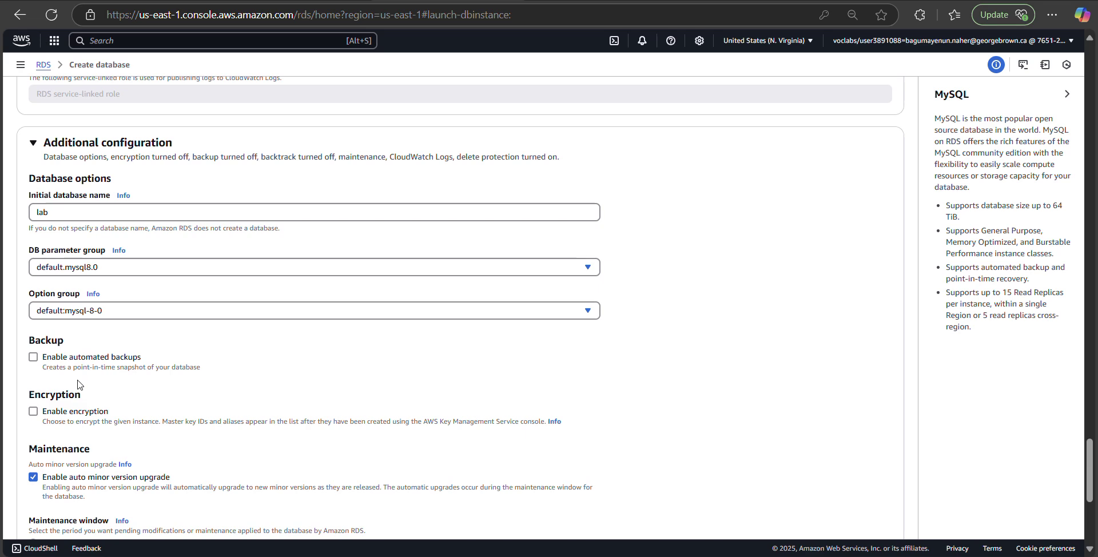
pyautogui.scroll(-5, 515, 368)
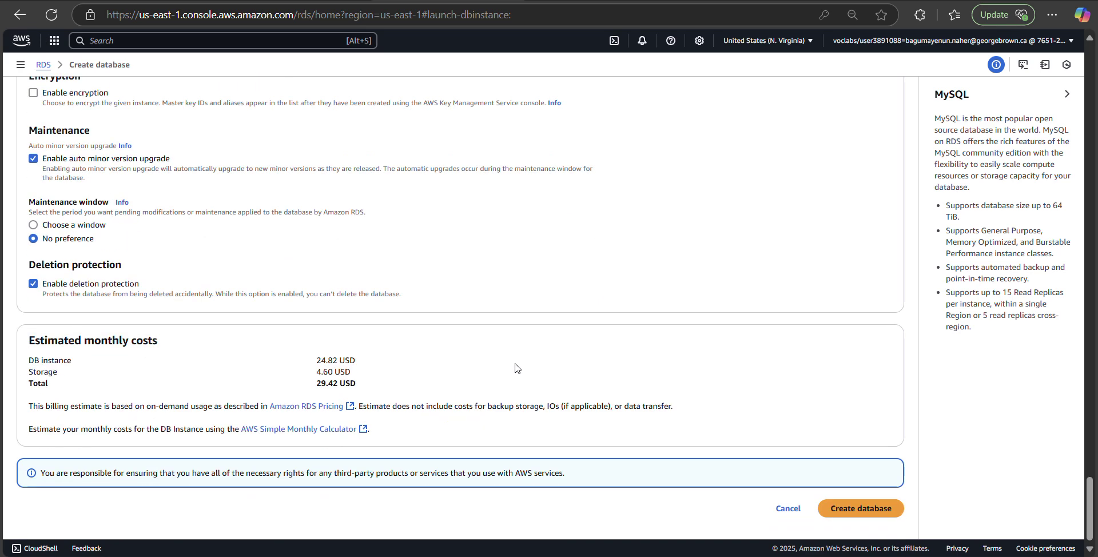
pyautogui.scroll(20, 515, 368)
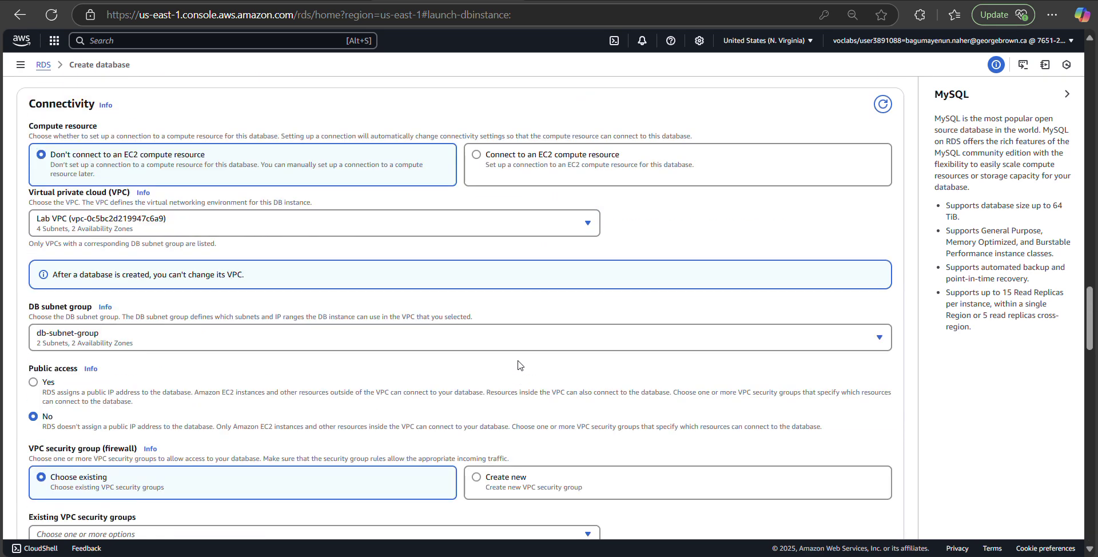
pyautogui.scroll(15, 522, 357)
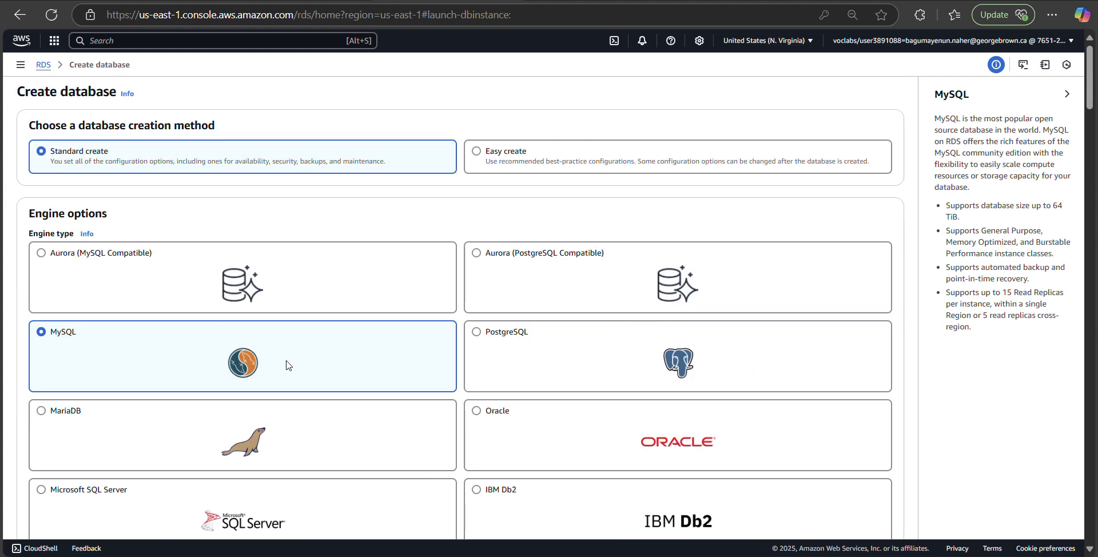
pyautogui.scroll(-4, 287, 363)
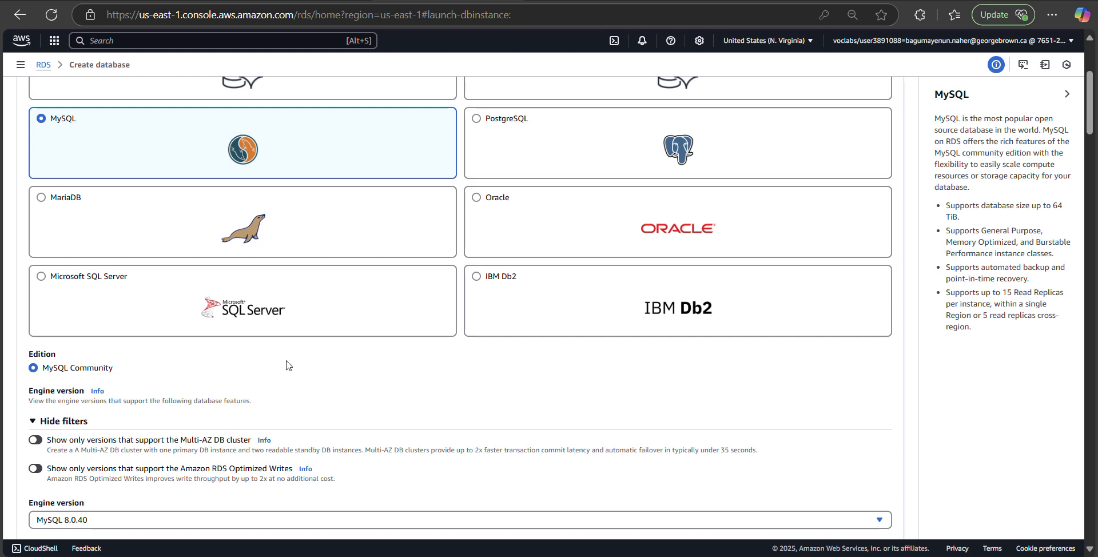
pyautogui.scroll(-1, 287, 366)
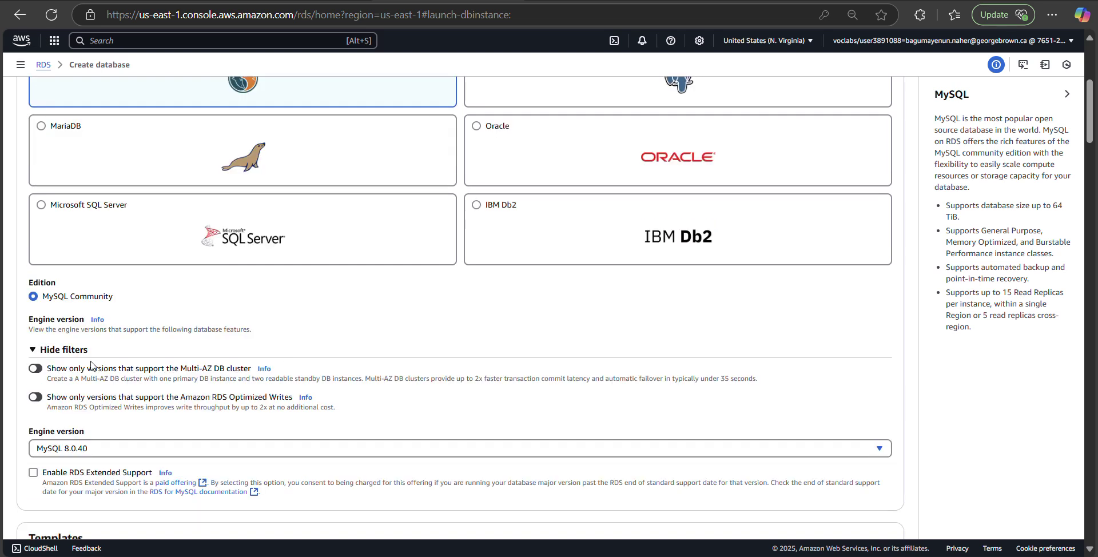
pyautogui.click(34, 351)
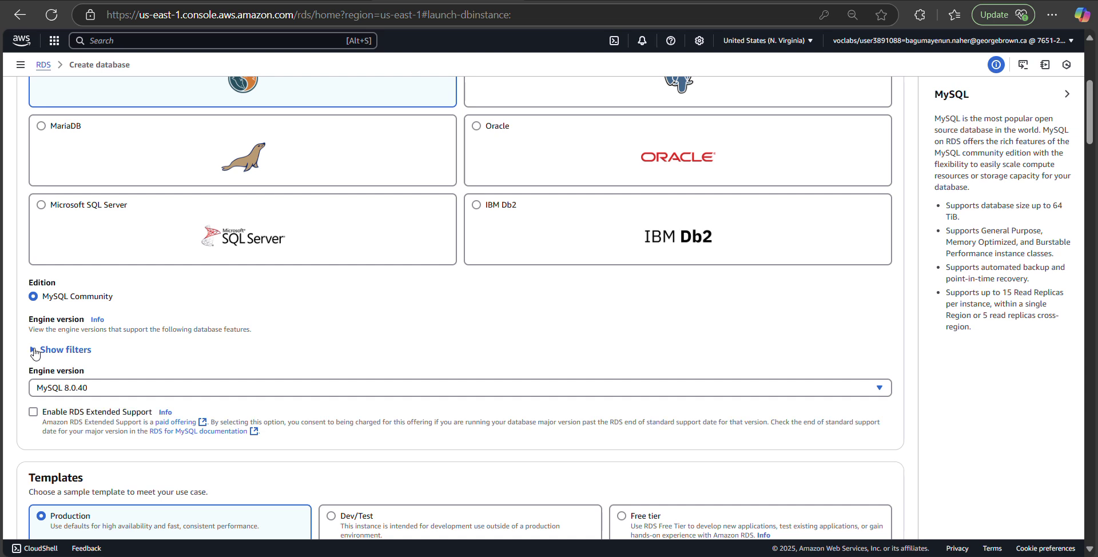
pyautogui.click(34, 353)
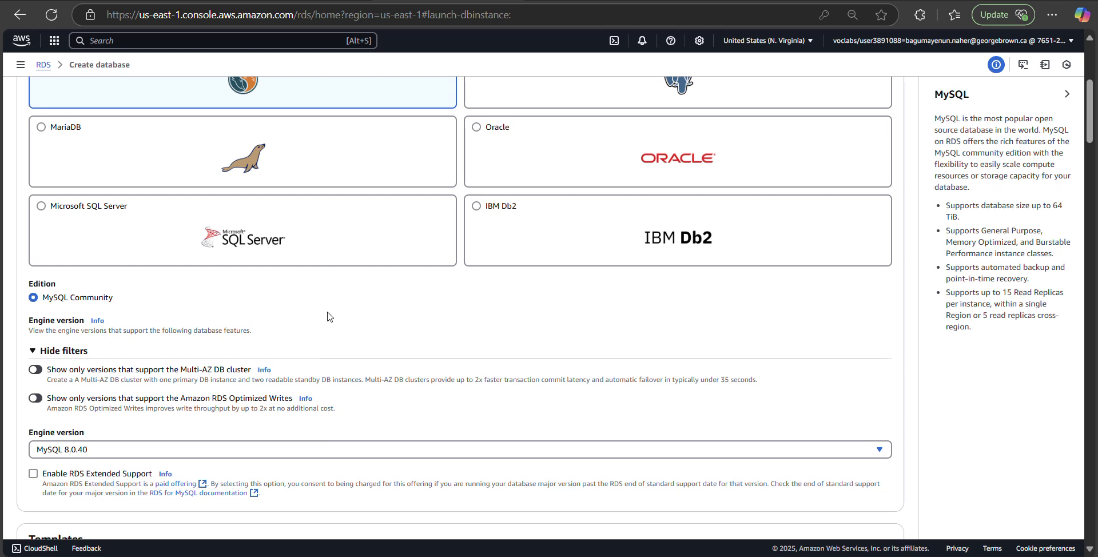
pyautogui.scroll(4, 329, 316)
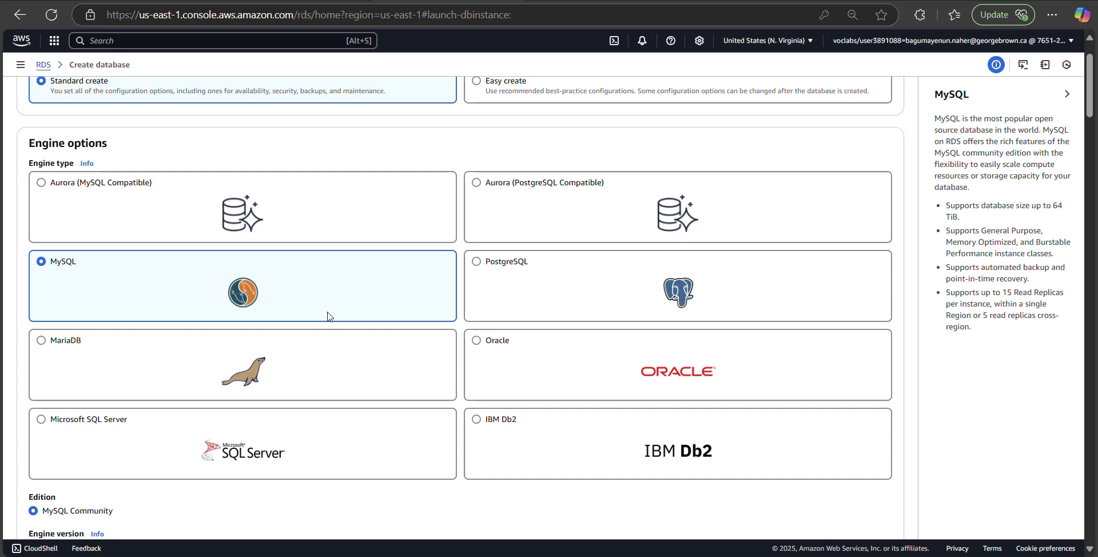
pyautogui.scroll(1, 172, 332)
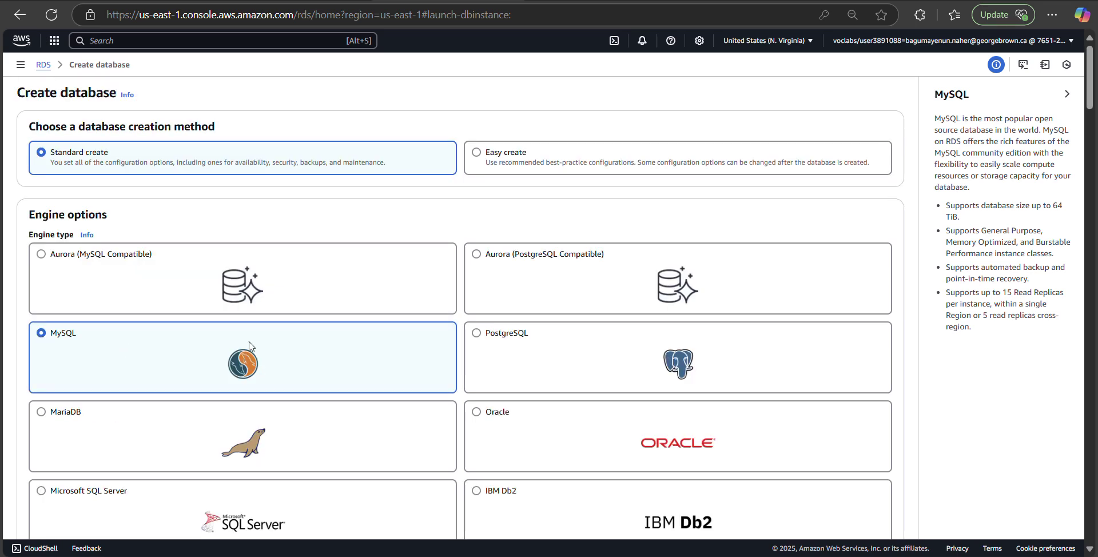
pyautogui.scroll(-4, 249, 346)
pyautogui.scroll(-1, 249, 346)
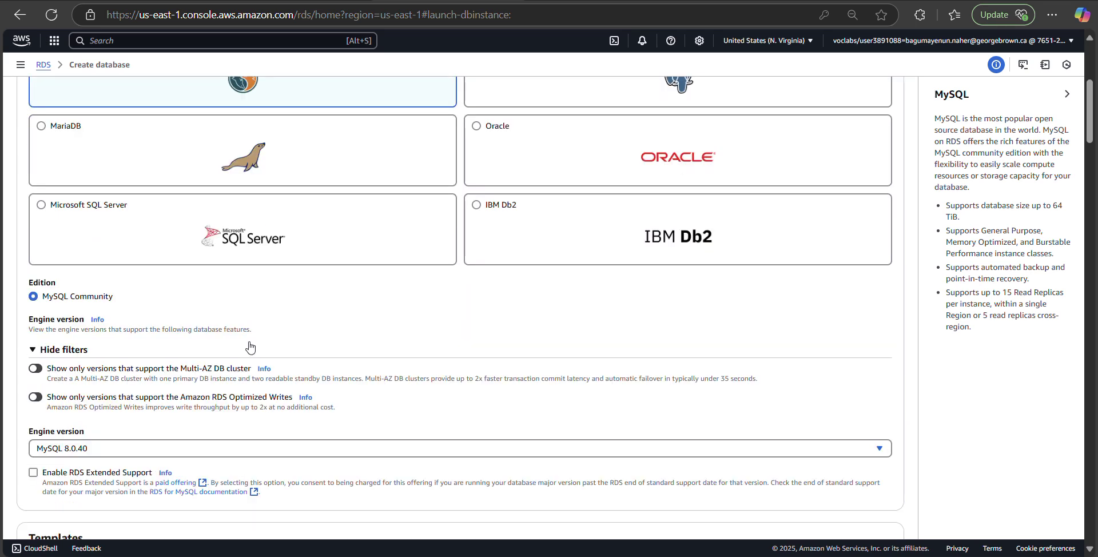
pyautogui.scroll(-1, 250, 346)
pyautogui.scroll(-1, 249, 346)
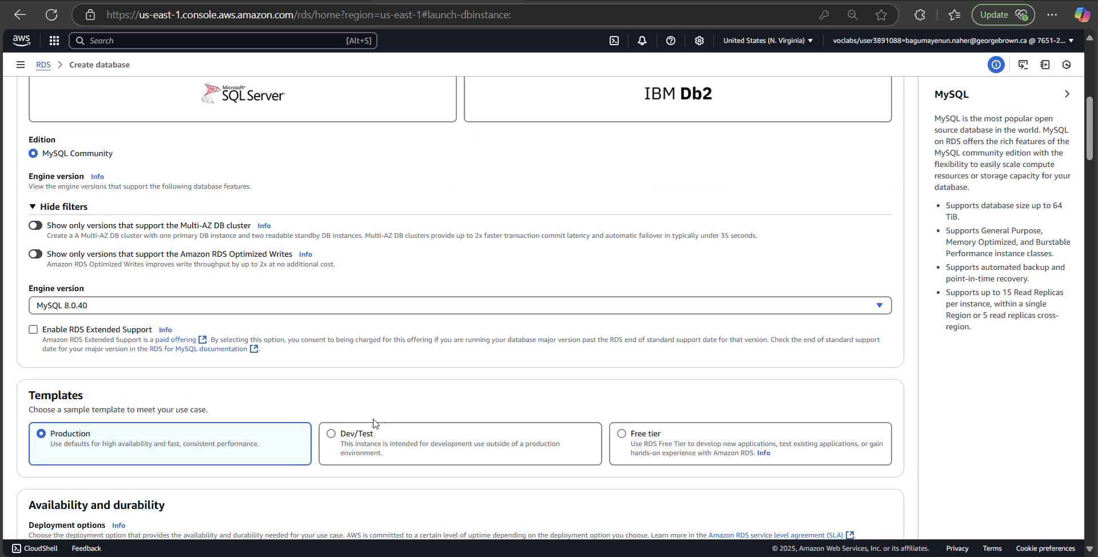
# Step: Select the Dev/Test template and Multi-AZ DB instance deployment with 2 instances
pyautogui.click(332, 438)
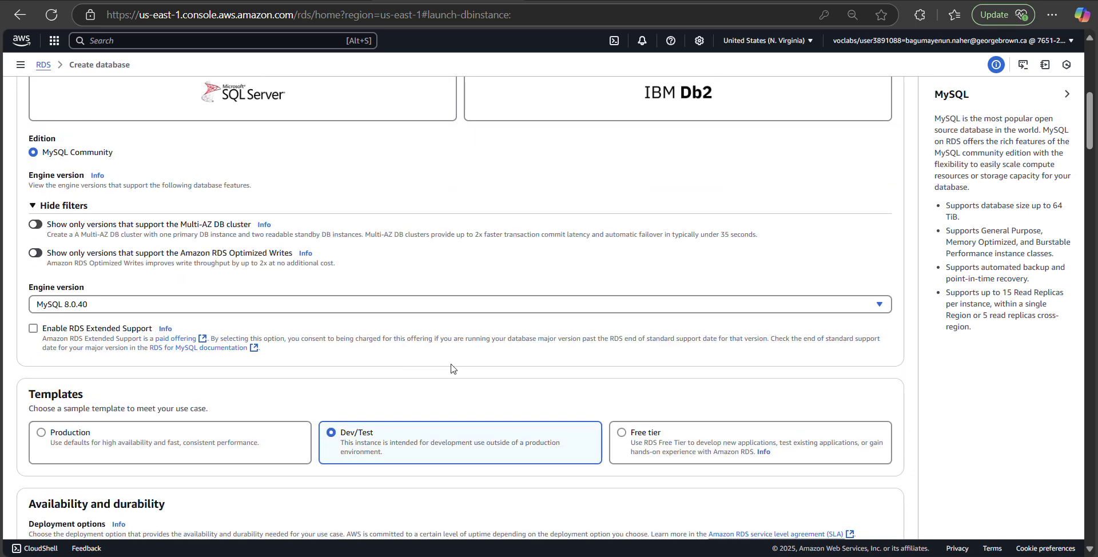
pyautogui.scroll(-4, 451, 369)
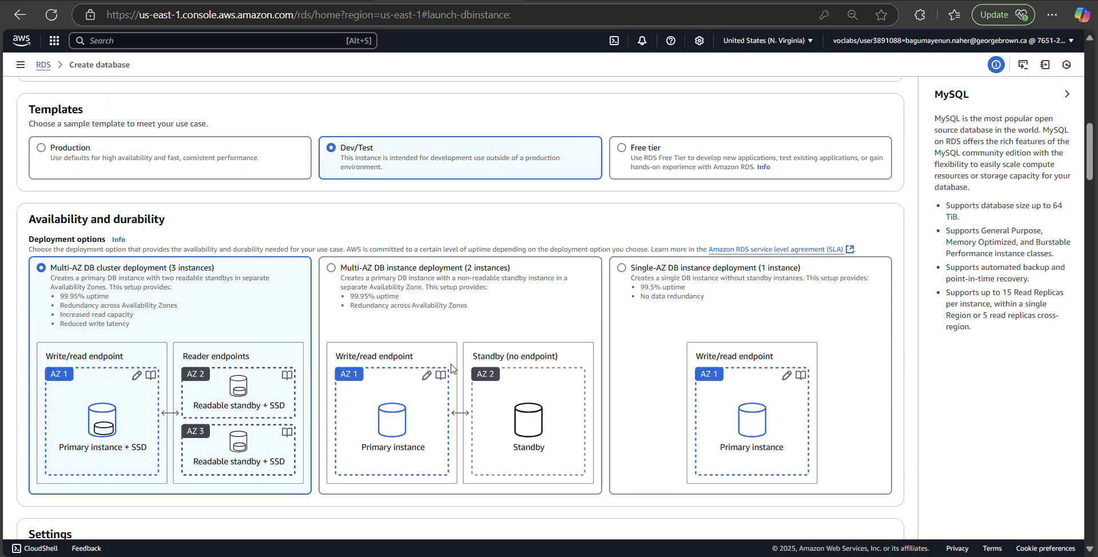
pyautogui.click(338, 280)
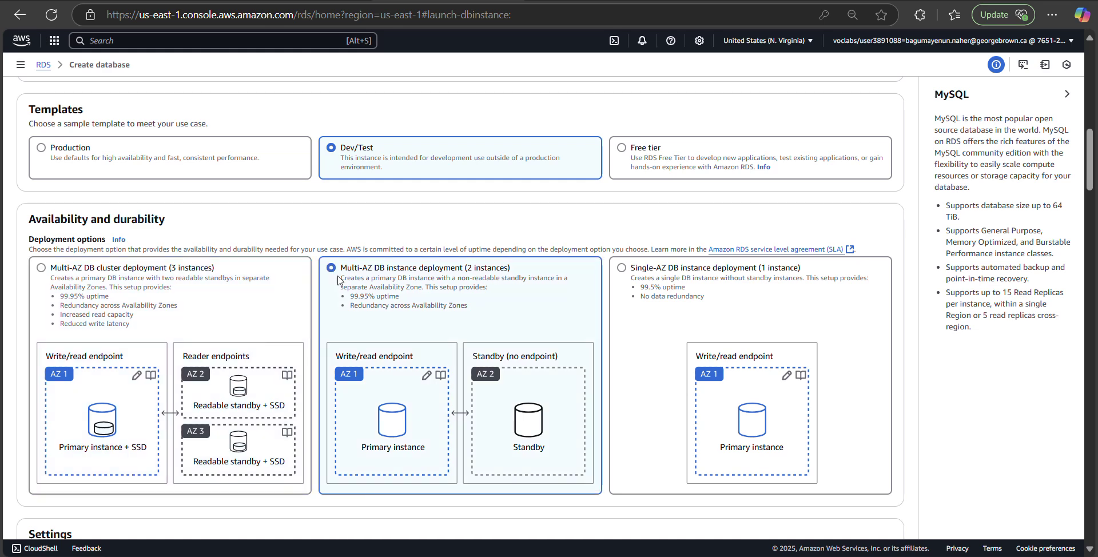
pyautogui.scroll(-3, 471, 331)
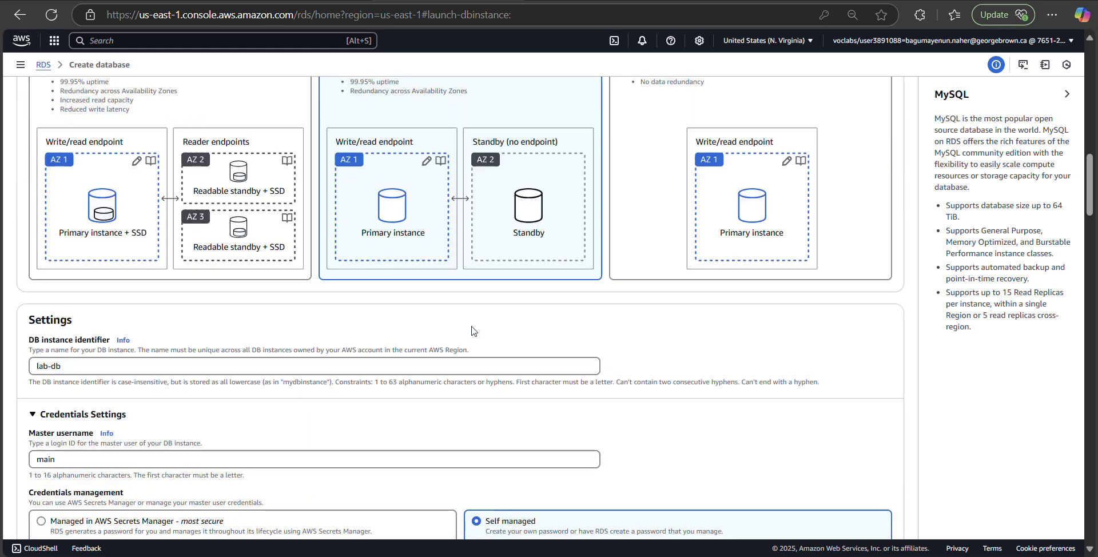
pyautogui.scroll(-3, 471, 331)
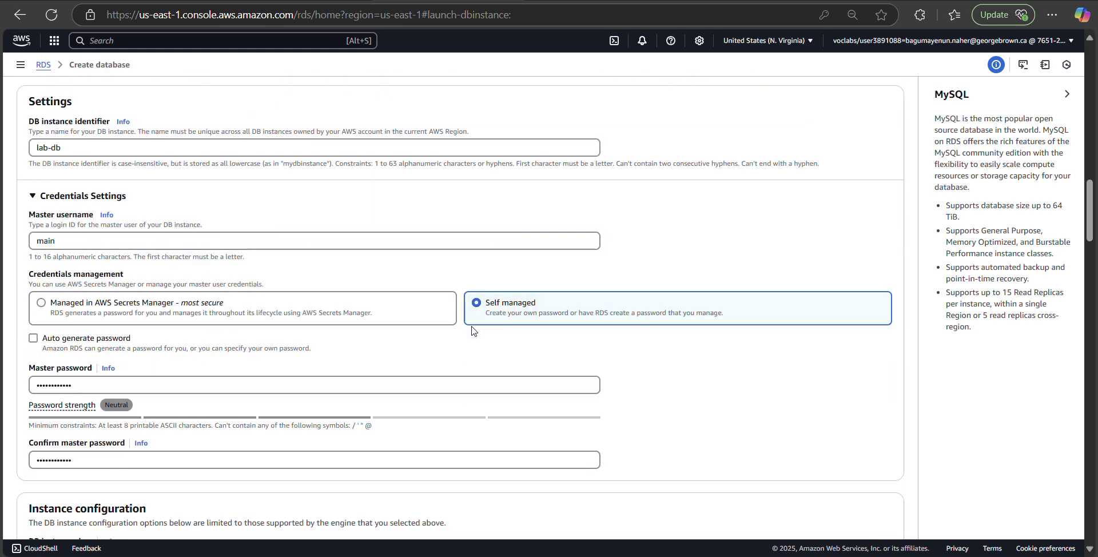
pyautogui.scroll(-1, 471, 331)
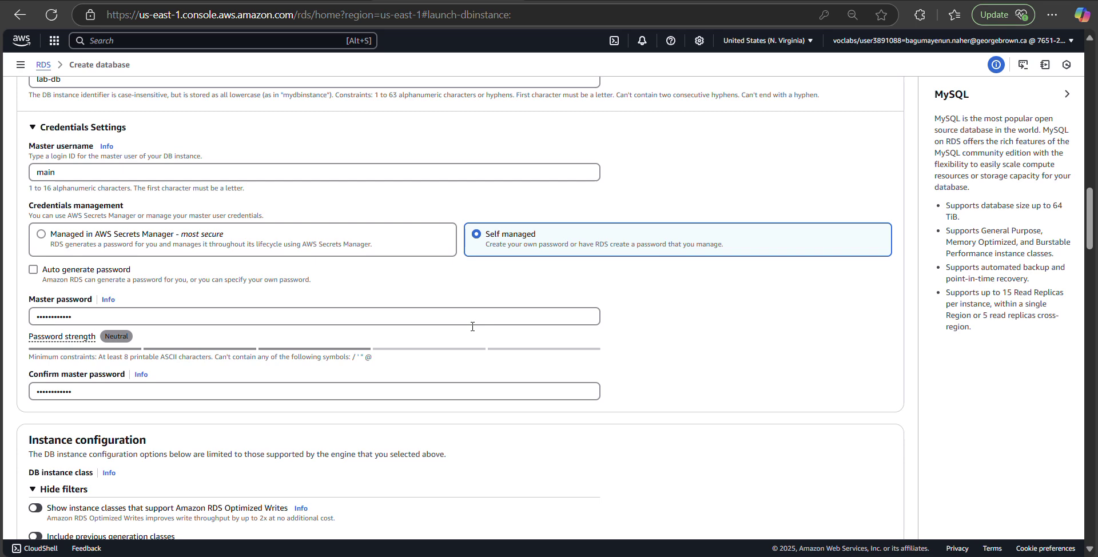
pyautogui.scroll(-20, 473, 327)
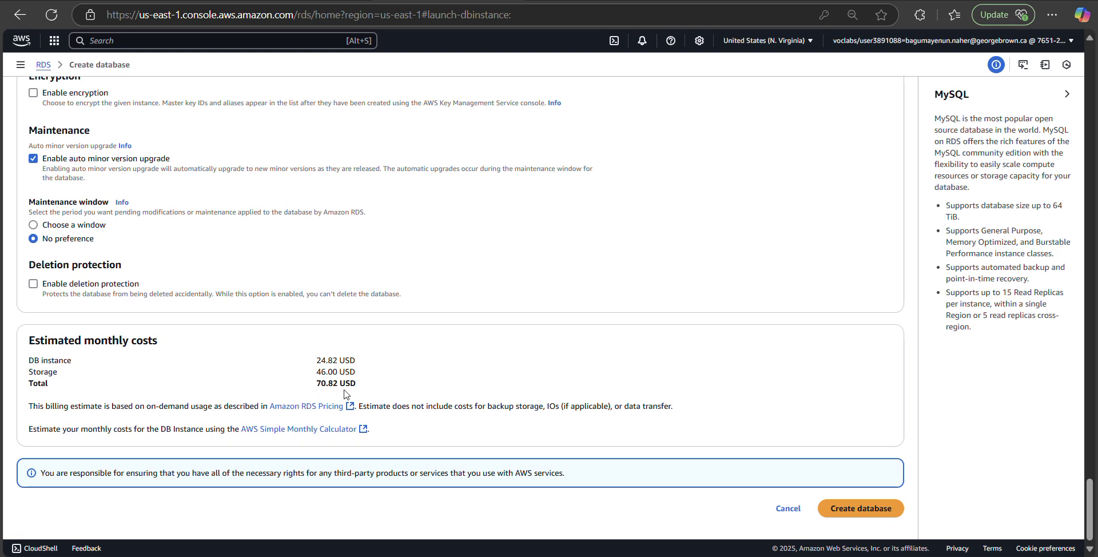
# Step: Launch creation of the lab-db MySQL database, dismiss the suggested add-ons, and open lab-db's details page
pyautogui.click(859, 510)
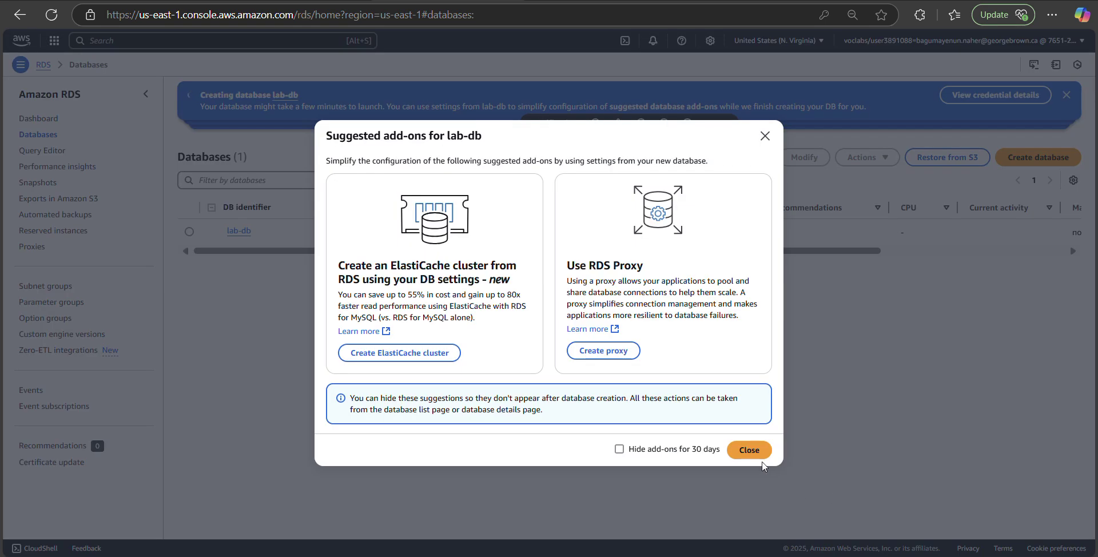
pyautogui.click(758, 452)
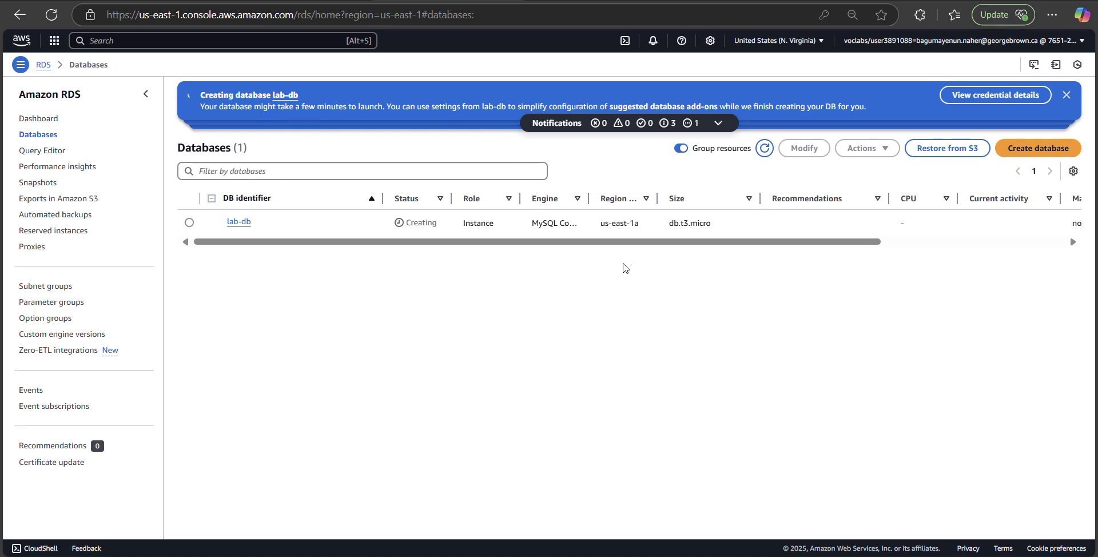
pyautogui.moveTo(641, 246)
pyautogui.mouseDown()
pyautogui.moveTo(846, 248)
pyautogui.moveTo(641, 251)
pyautogui.mouseUp()
pyautogui.click(190, 223)
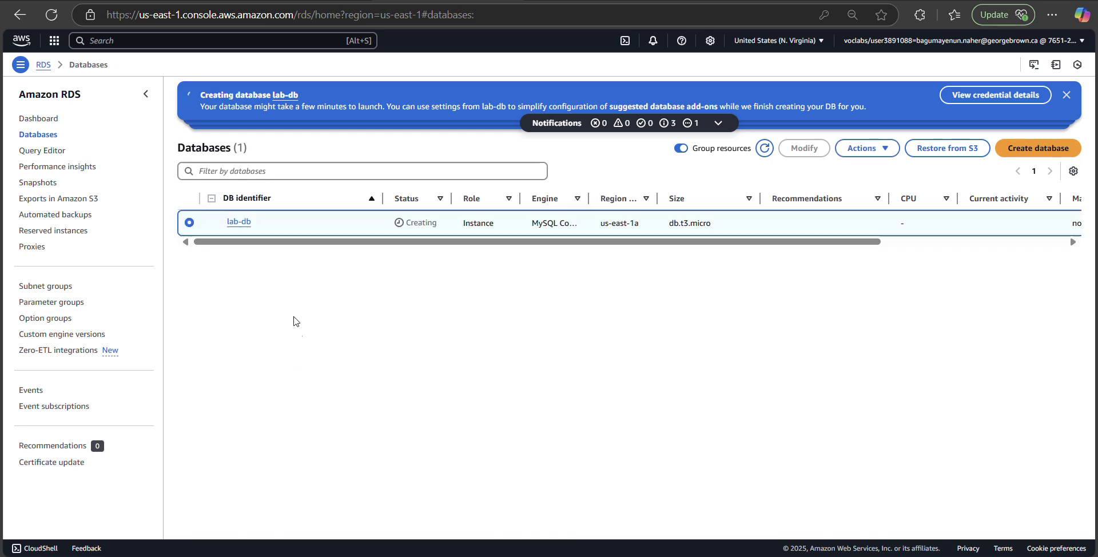
pyautogui.click(240, 222)
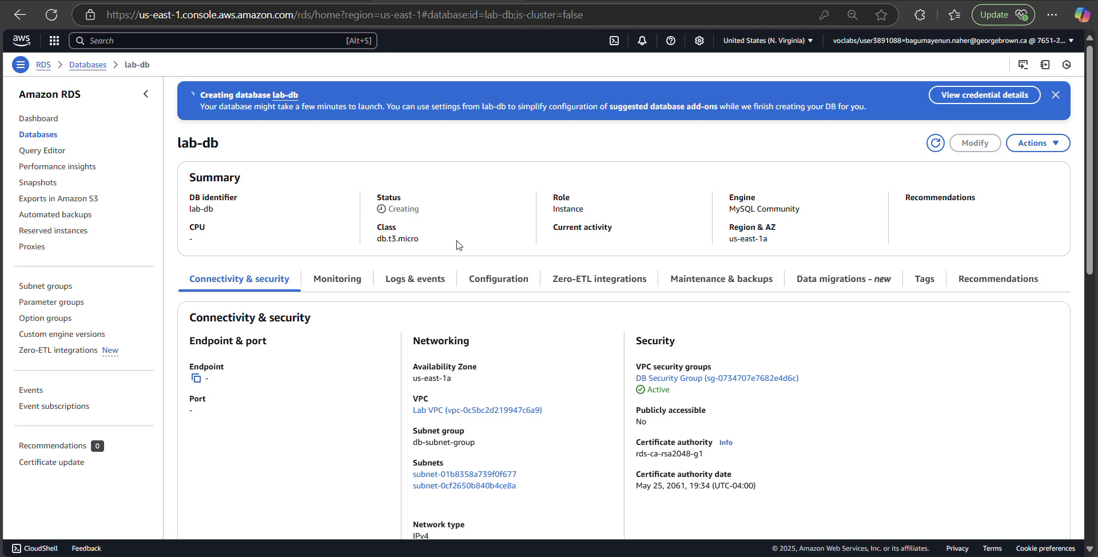
pyautogui.scroll(-6, 879, 380)
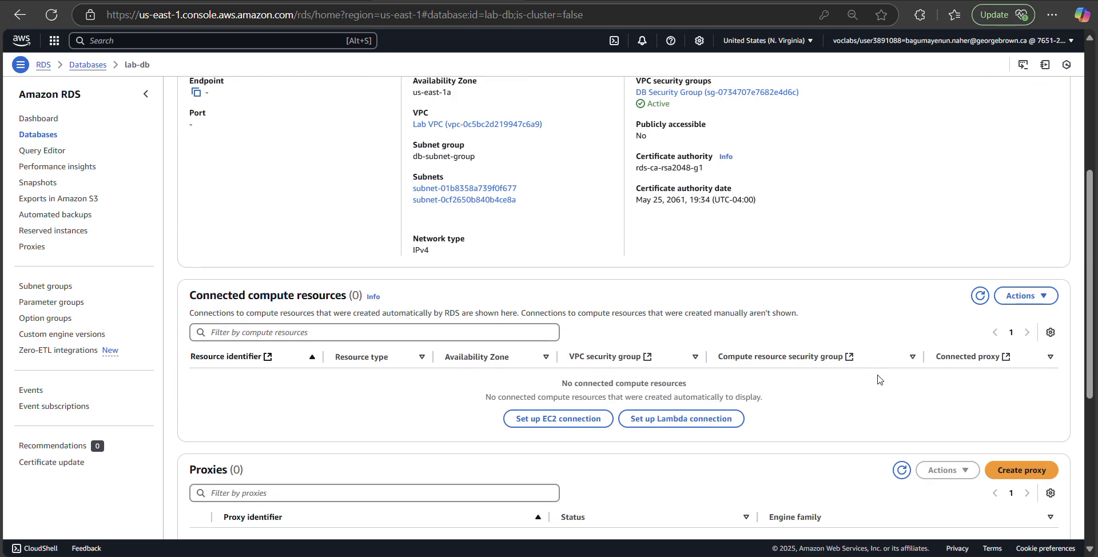
pyautogui.scroll(-5, 879, 378)
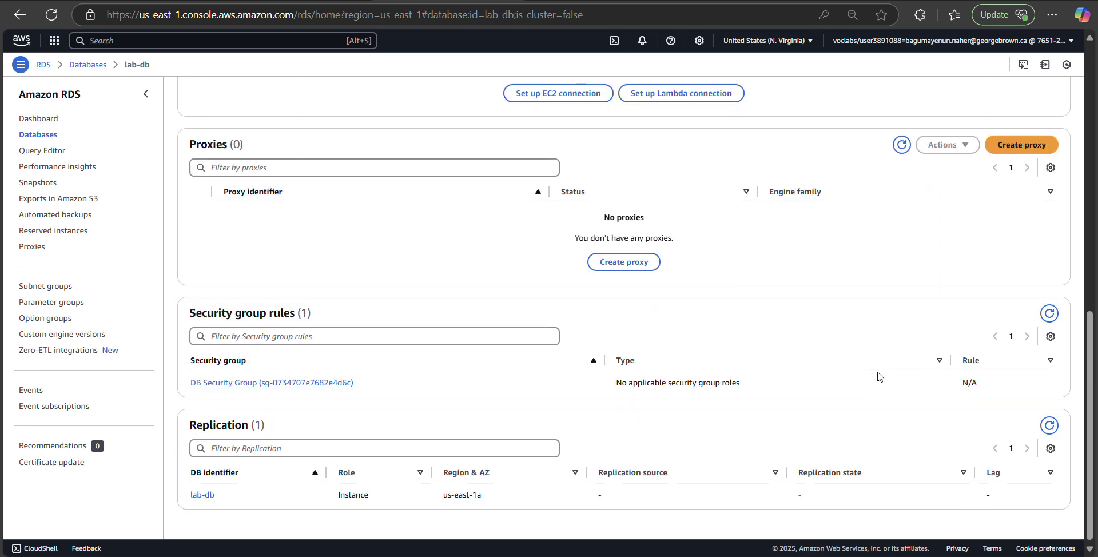
pyautogui.scroll(10, 879, 378)
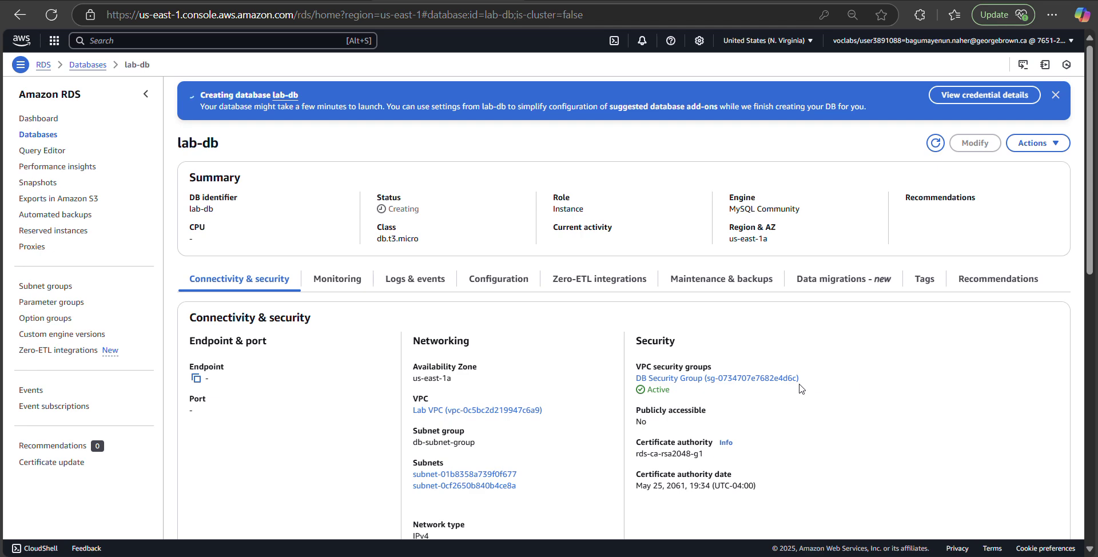
pyautogui.scroll(-2, 801, 389)
pyautogui.scroll(-3, 799, 389)
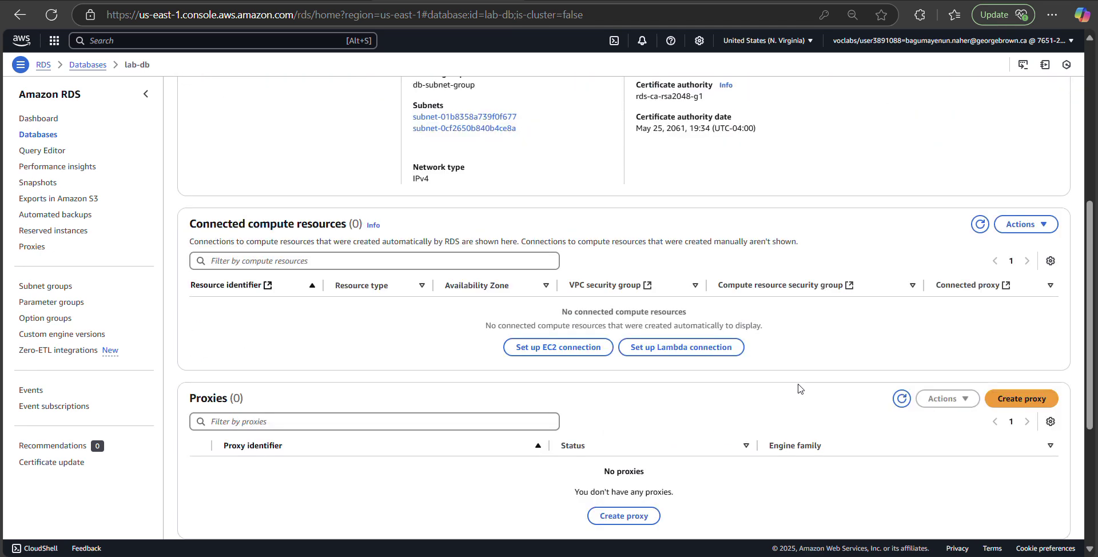
pyautogui.scroll(-4, 799, 389)
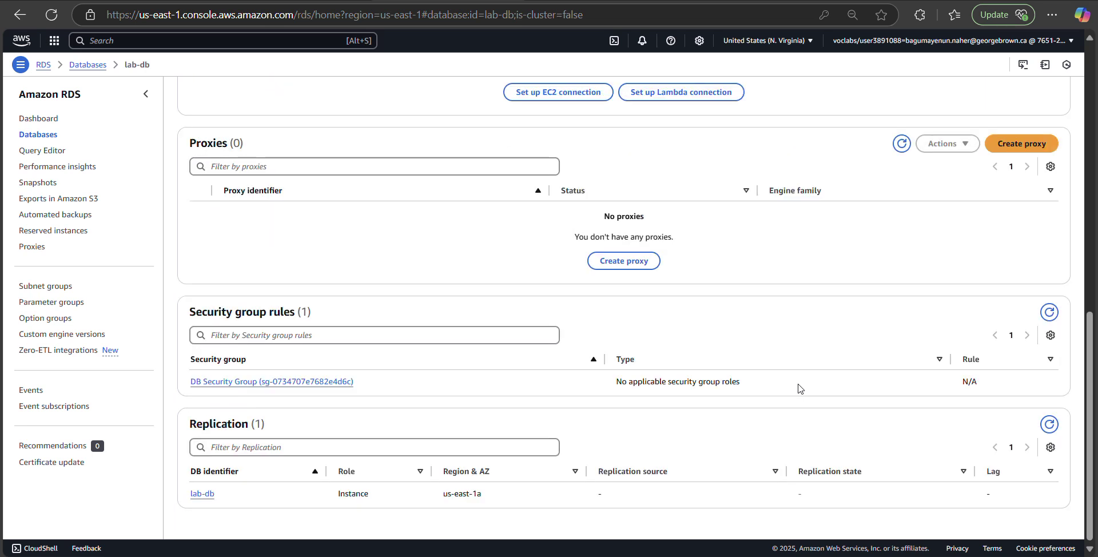
pyautogui.scroll(6, 799, 389)
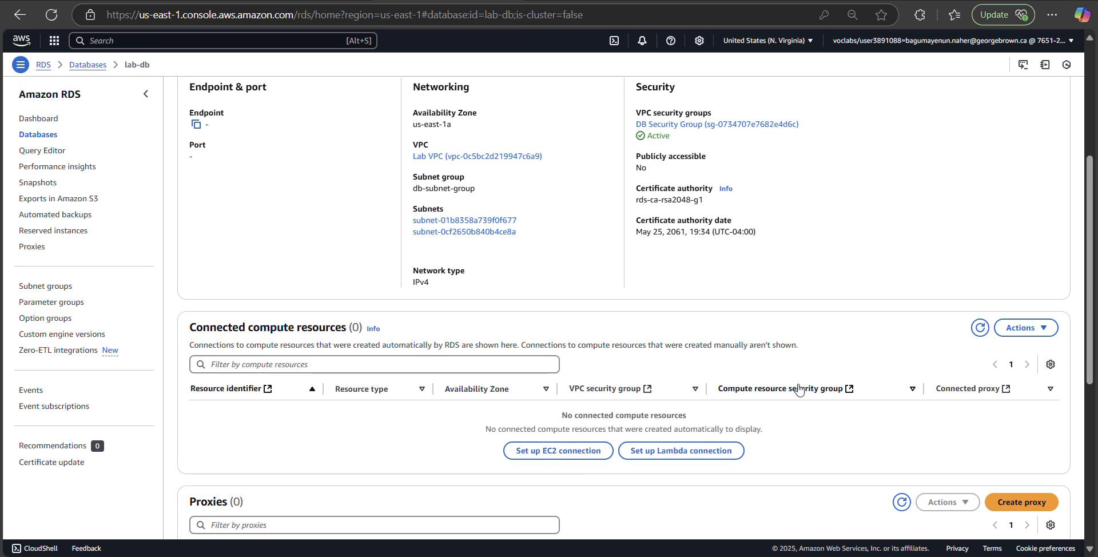
pyautogui.scroll(4, 799, 389)
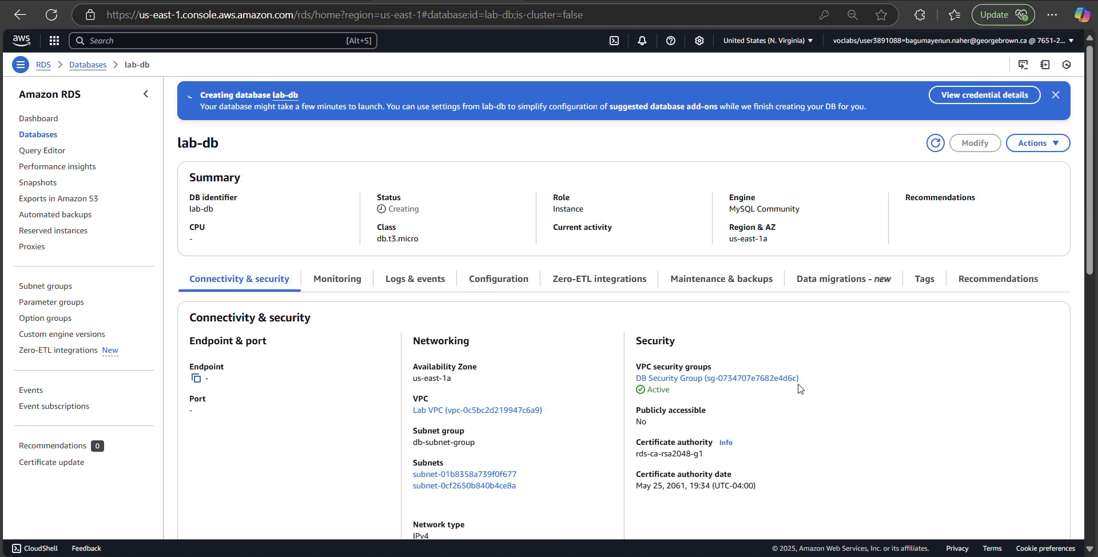
# Step: Return to the RDS Databases list and confirm lab-db was successfully created
pyautogui.click(44, 138)
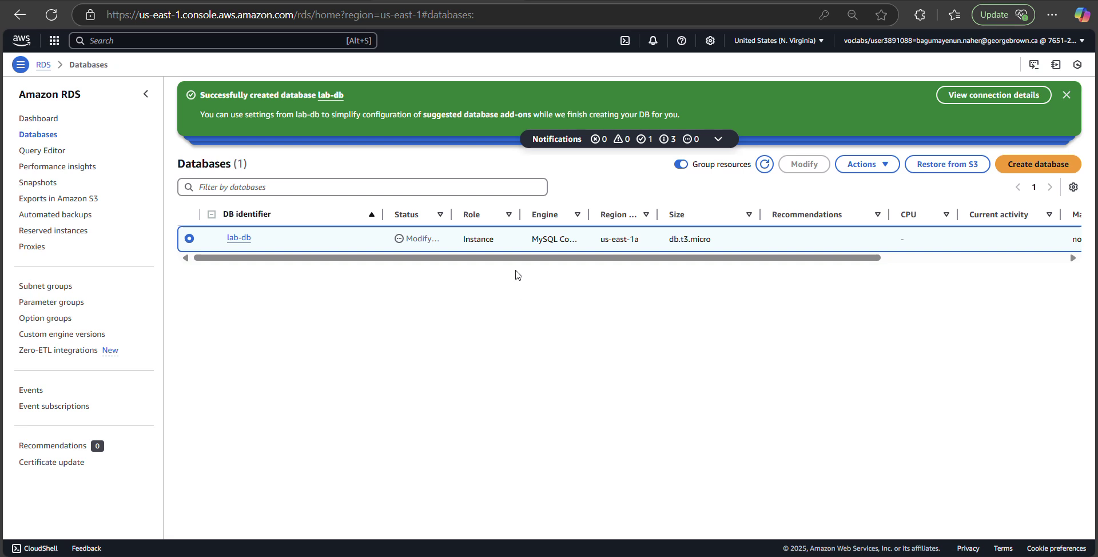
# Step: Refresh the list and open lab-db's details to review its endpoint and port 3306
pyautogui.click(52, 15)
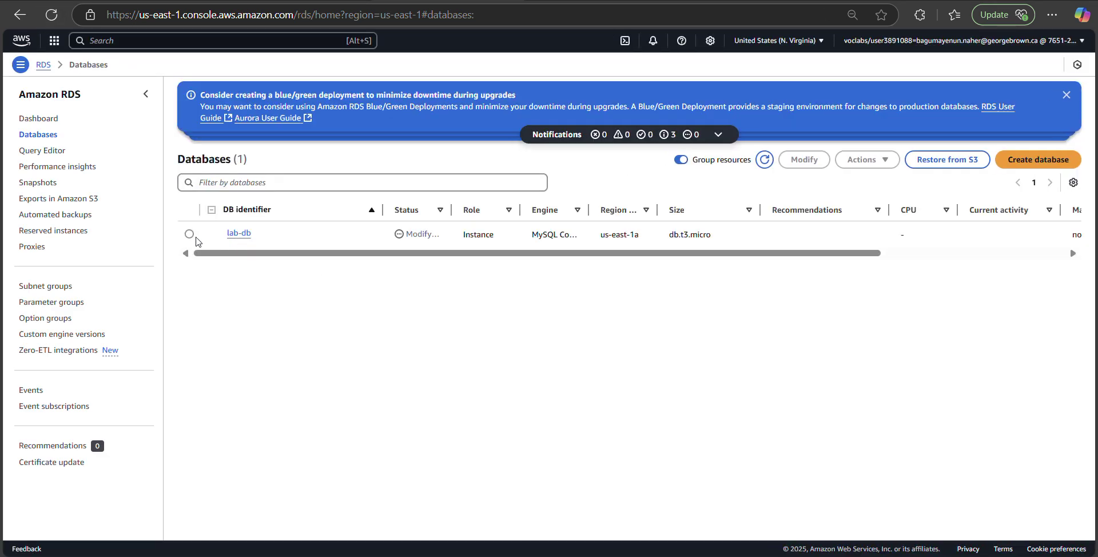
pyautogui.click(191, 235)
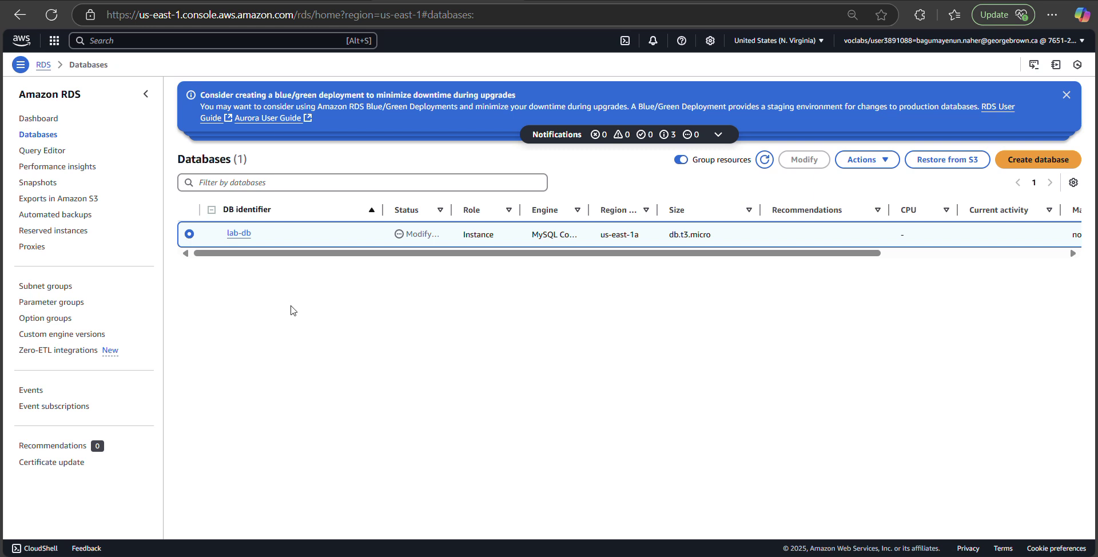
pyautogui.click(239, 234)
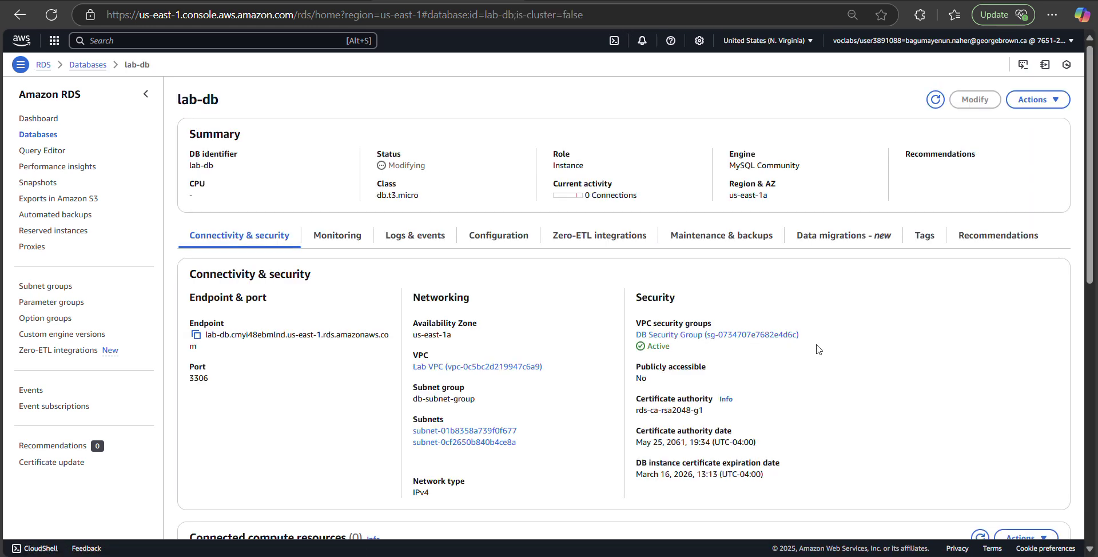
pyautogui.scroll(-8, 817, 349)
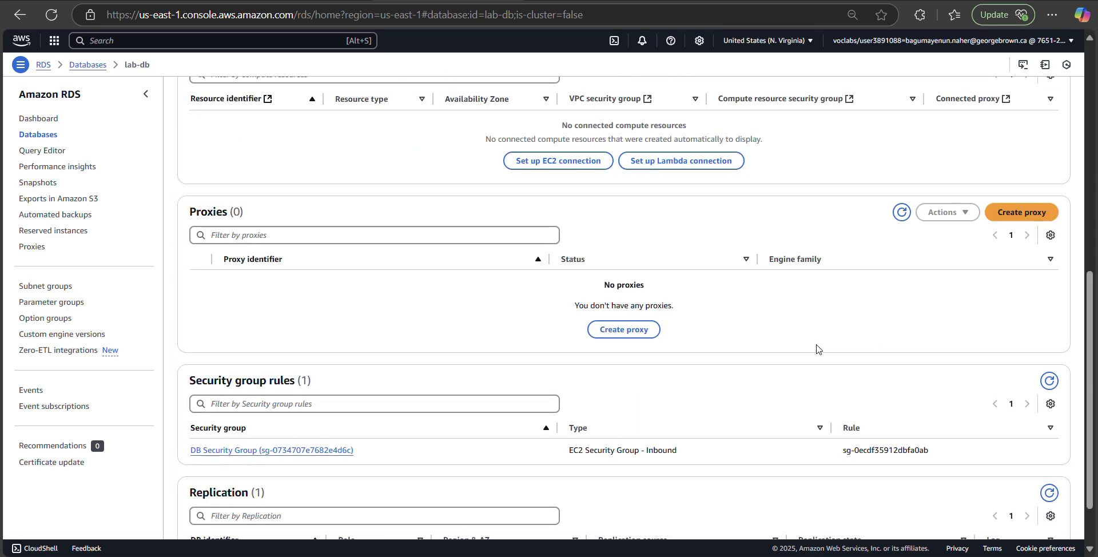
pyautogui.scroll(-2, 817, 349)
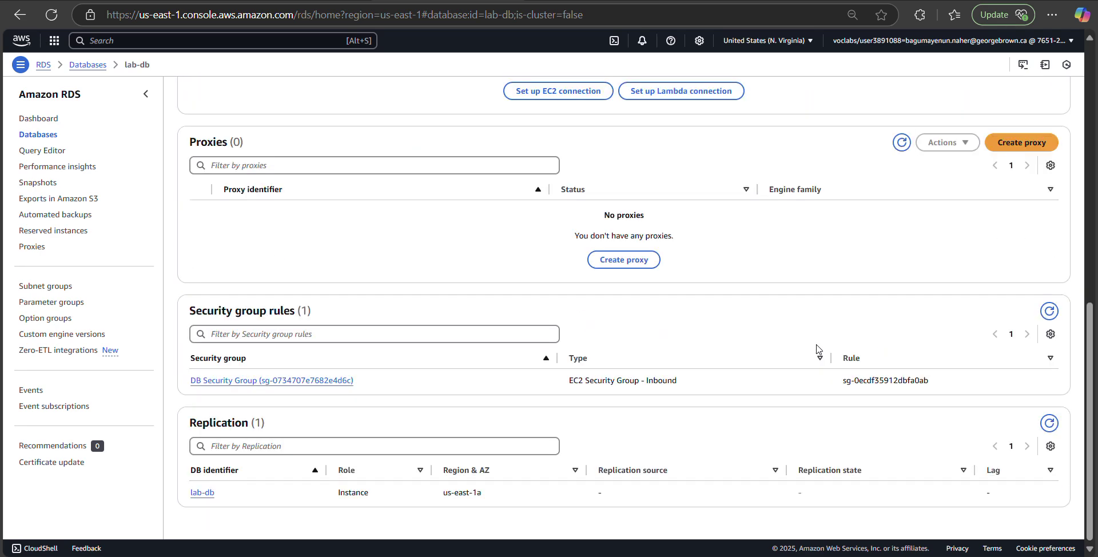
pyautogui.scroll(4, 817, 349)
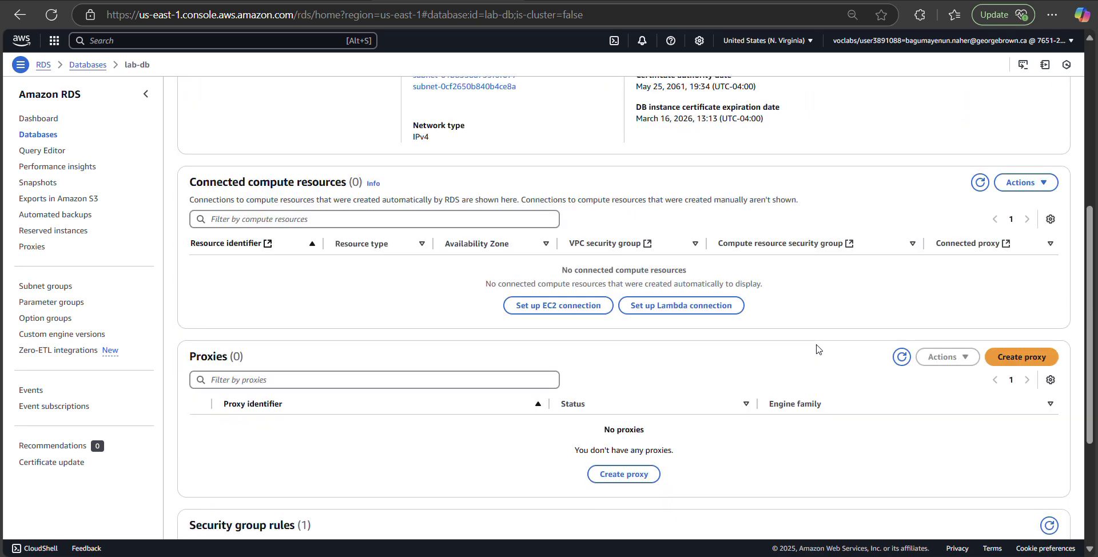
pyautogui.scroll(6, 817, 349)
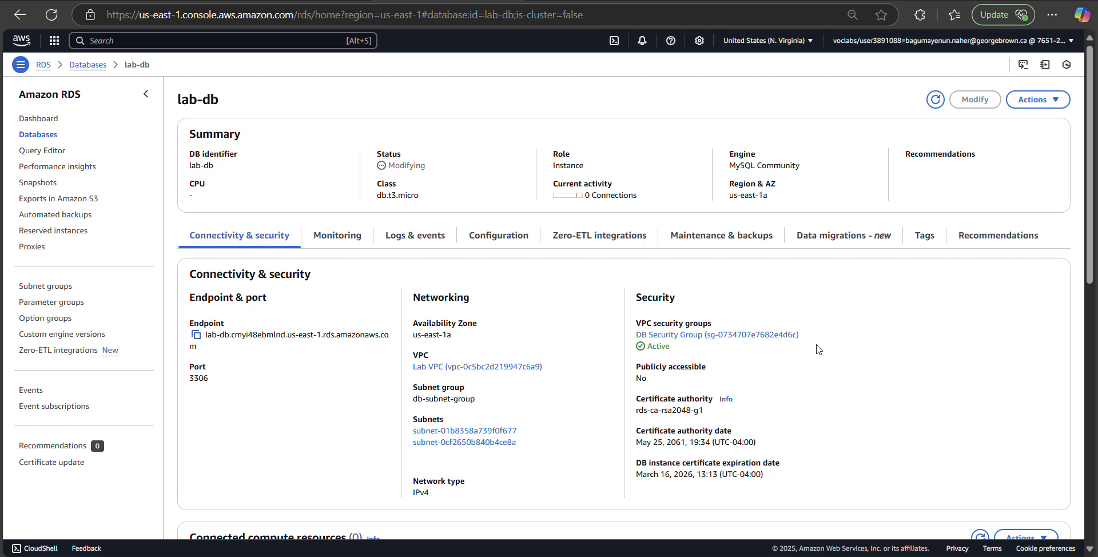
# Step: Copy the lab-db endpoint, try loading it in a new browser tab, then return to the RDS console
pyautogui.click(196, 336)
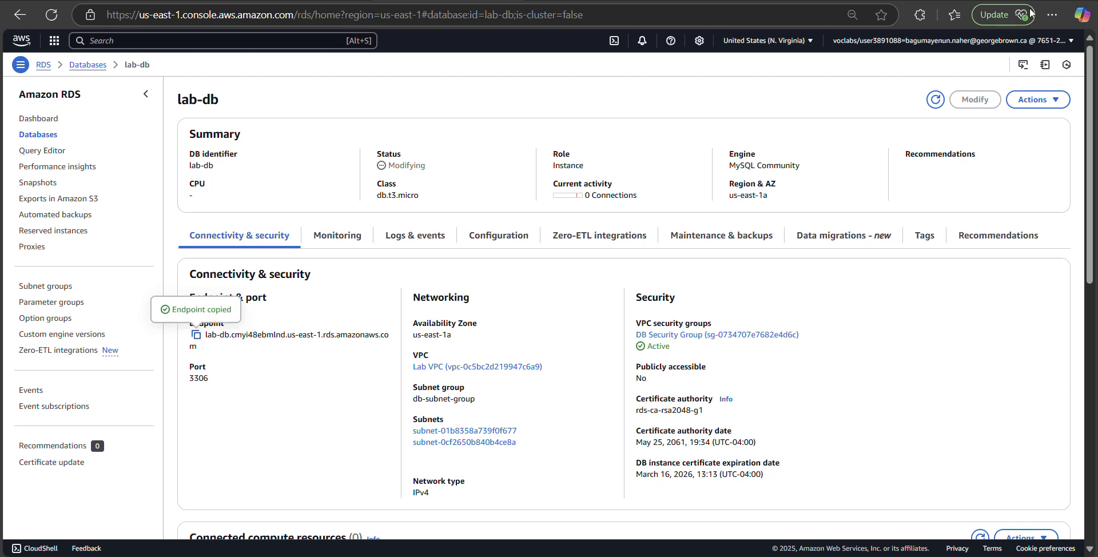
pyautogui.hotkey('ctrl', 't')
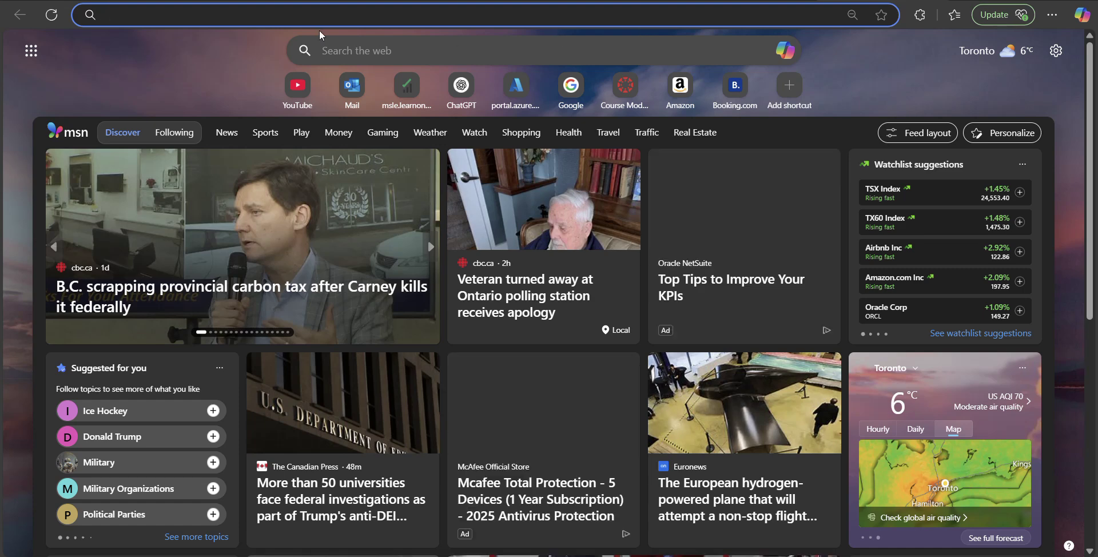
pyautogui.rightClick(320, 14)
pyautogui.click(390, 167)
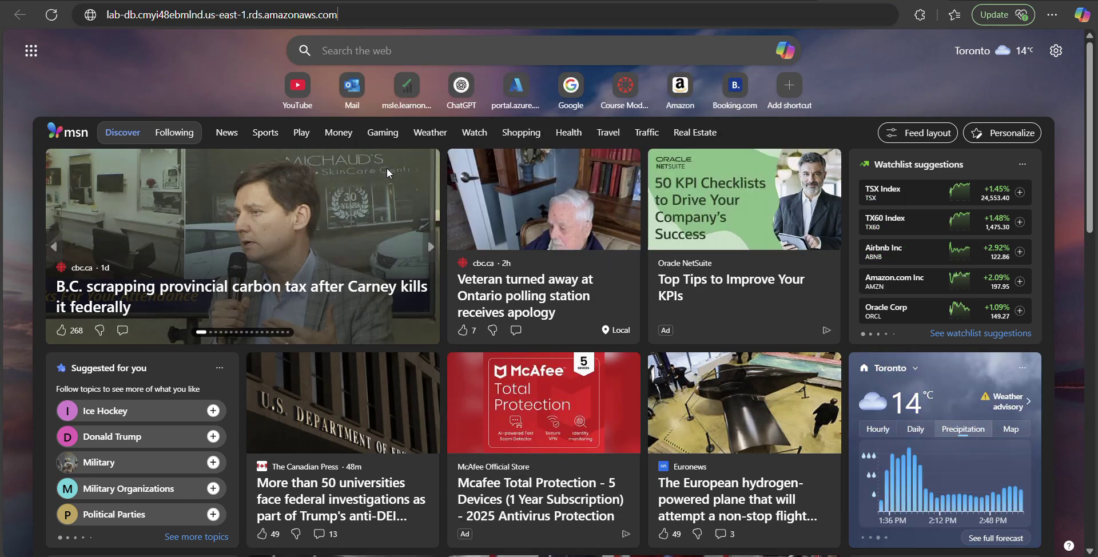
pyautogui.press('Return')
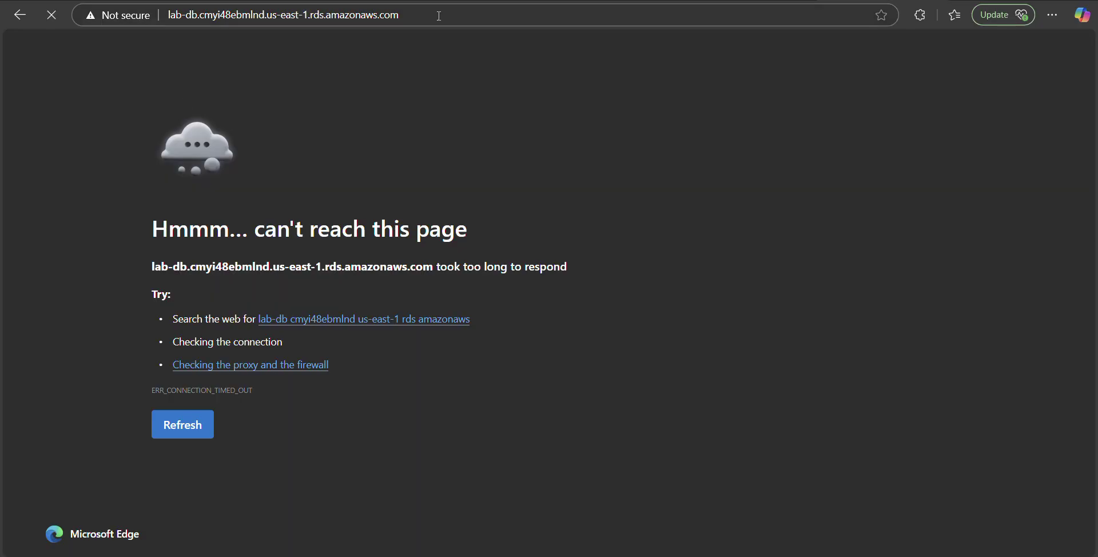
pyautogui.click(433, 12)
pyautogui.press('Escape')
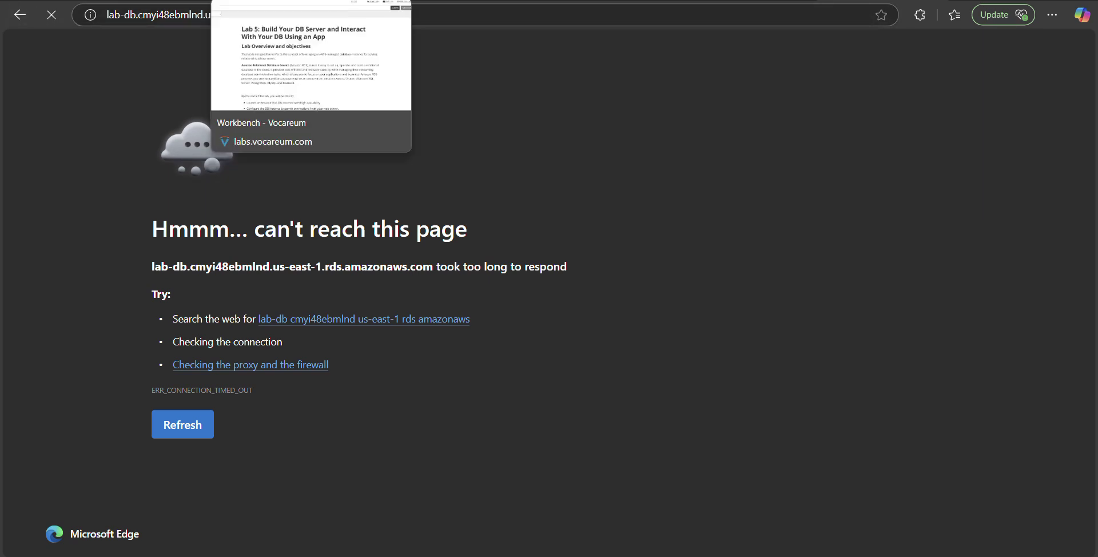
pyautogui.click(366, 4)
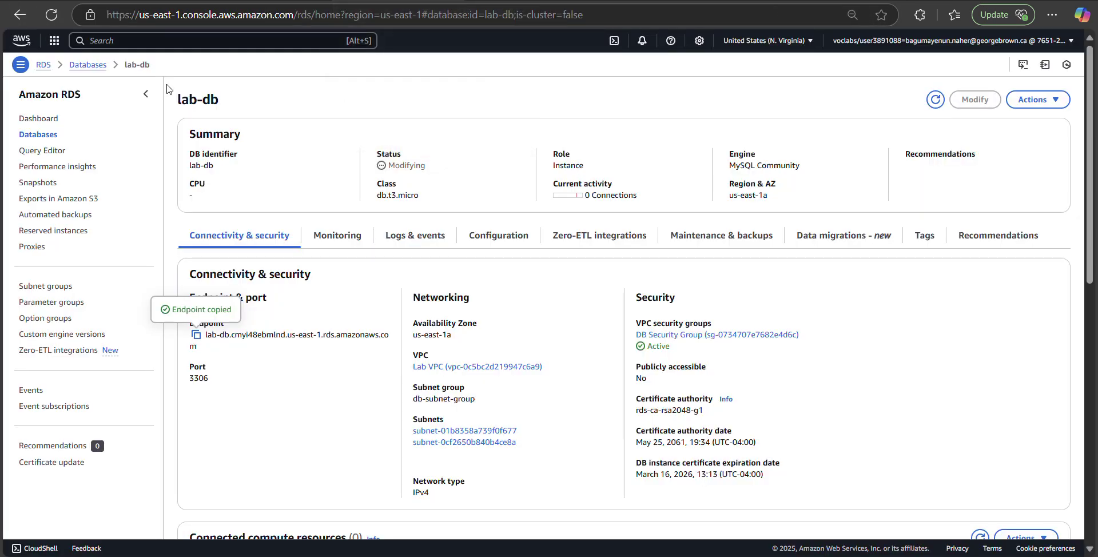
# Step: Reload the console, reopen lab-db's details from Databases, and copy the endpoint again
pyautogui.click(52, 17)
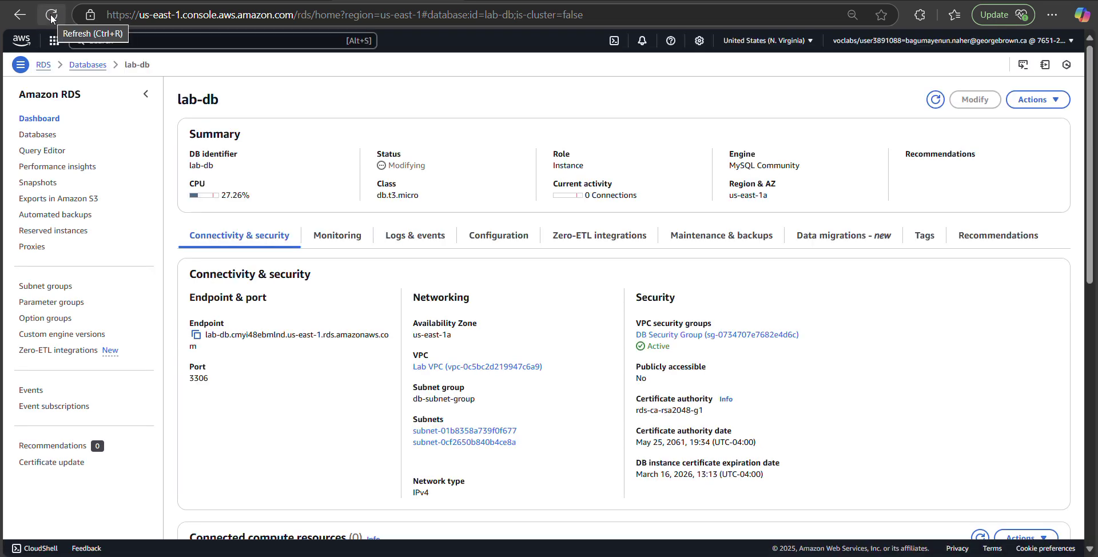
pyautogui.click(33, 139)
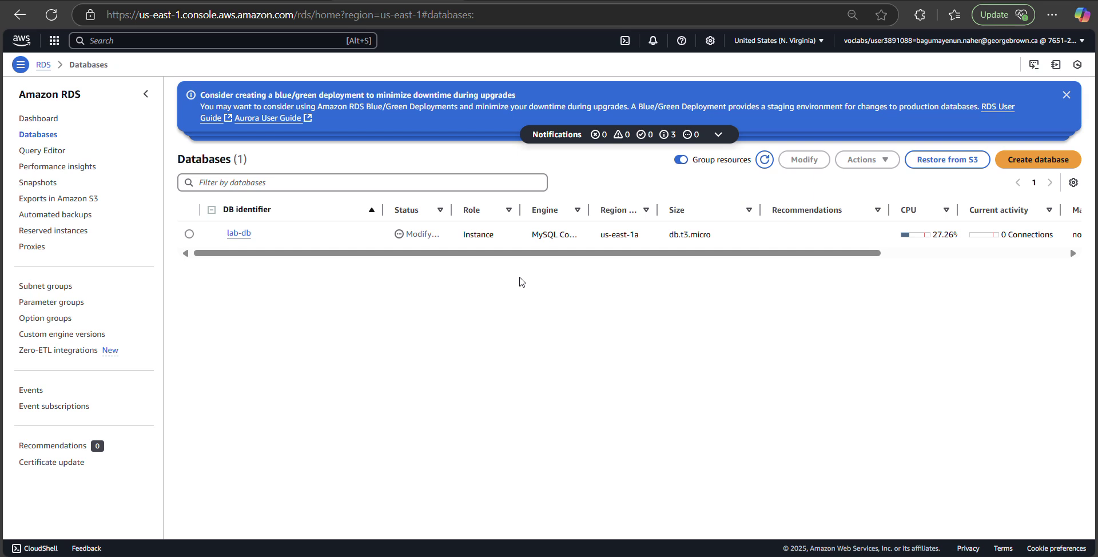
pyautogui.click(239, 234)
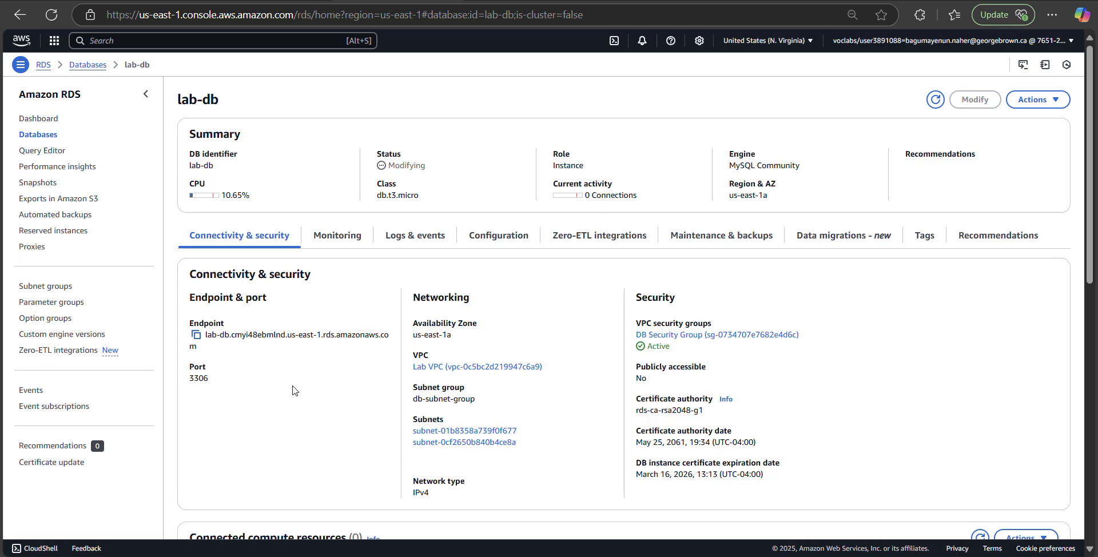
pyautogui.scroll(-1, 293, 390)
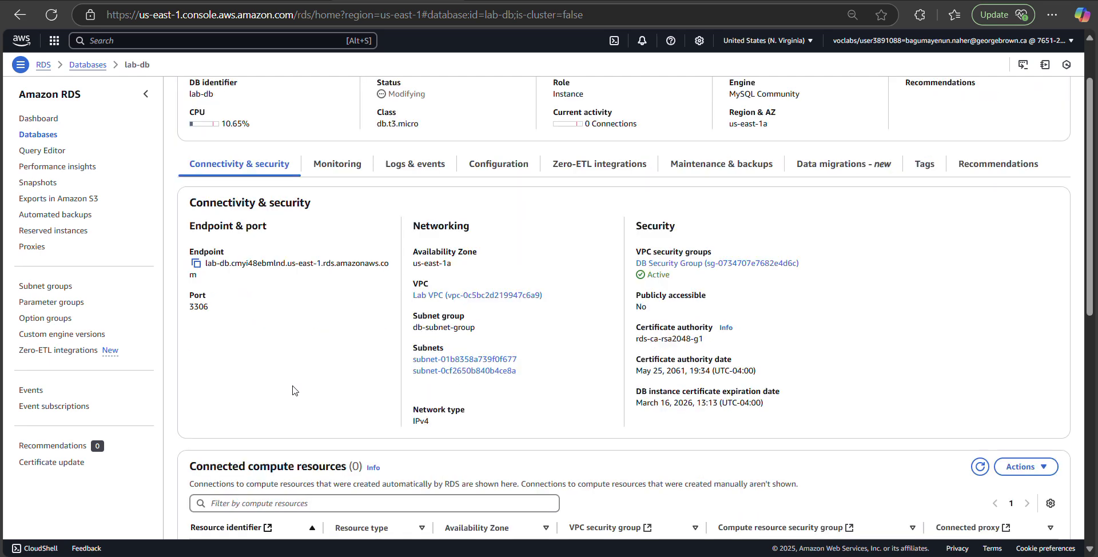
pyautogui.scroll(1, 292, 390)
pyautogui.click(196, 334)
# Step: Paste the endpoint into the timed-out tab and retry loading it, then go back to the console
pyautogui.click(629, 1)
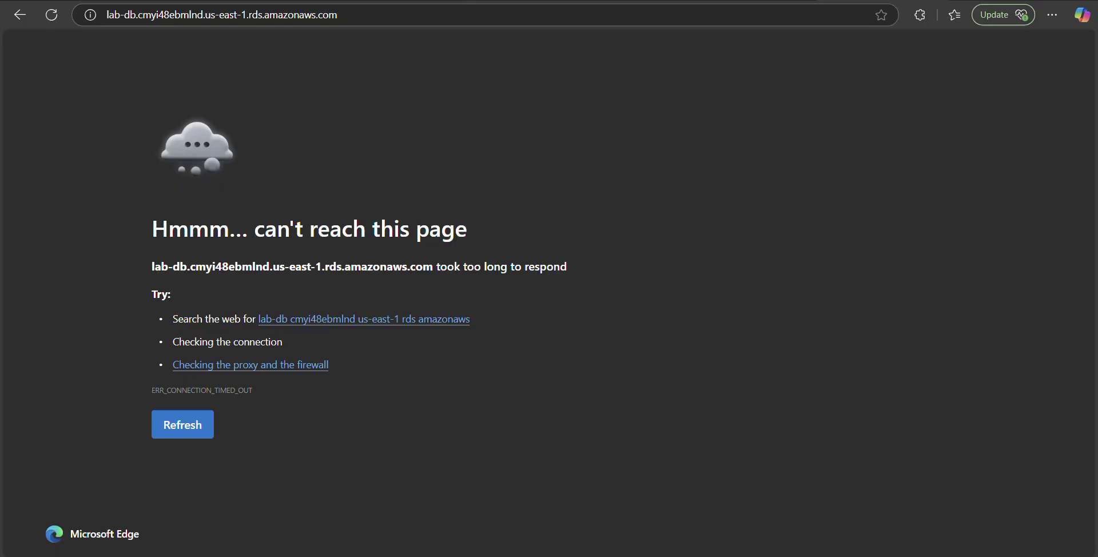
pyautogui.click(413, 21)
pyautogui.hotkey('ctrl', 'v')
pyautogui.press('Return')
pyautogui.click(413, 20)
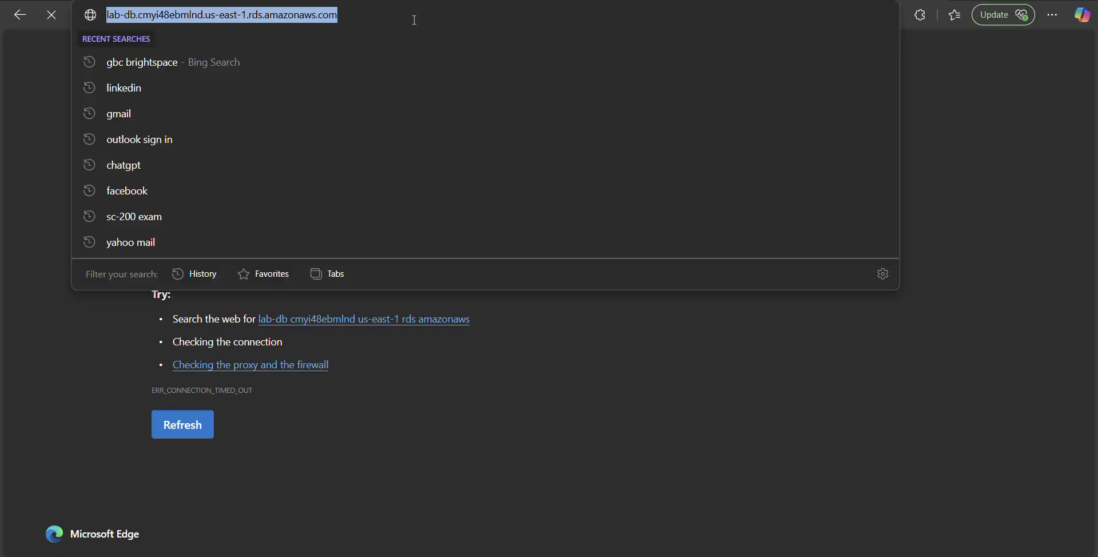
pyautogui.click(415, 20)
pyautogui.press('Return')
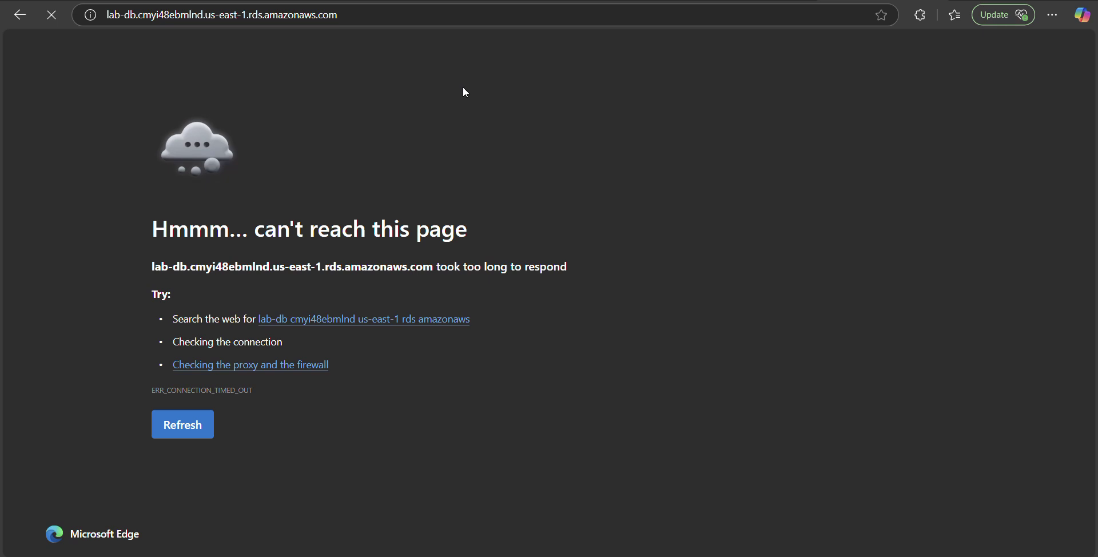
pyautogui.click(400, 1)
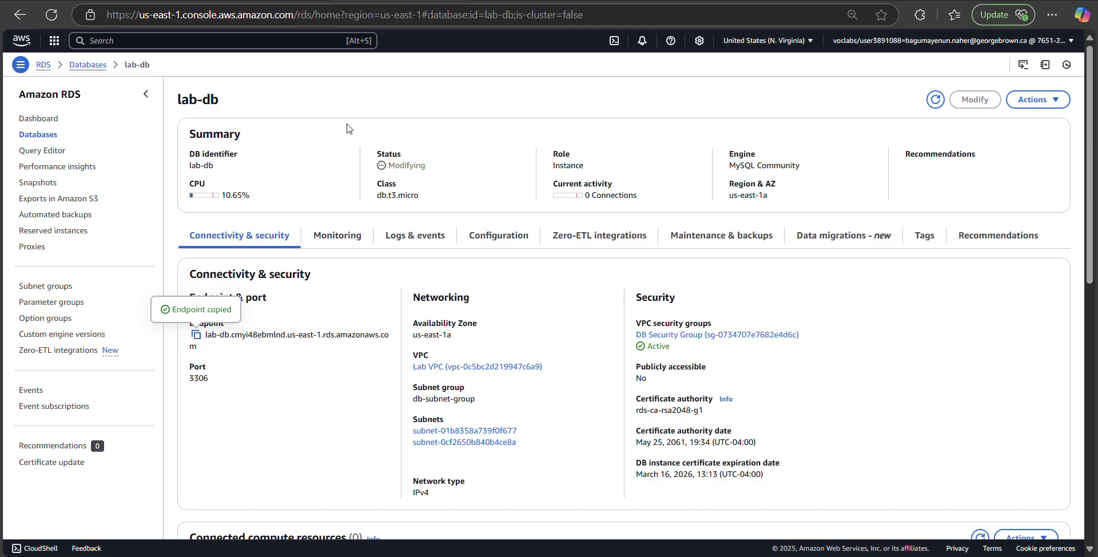
# Step: Return to the Databases list and reload it repeatedly while lab-db stays Modifying
pyautogui.click(47, 140)
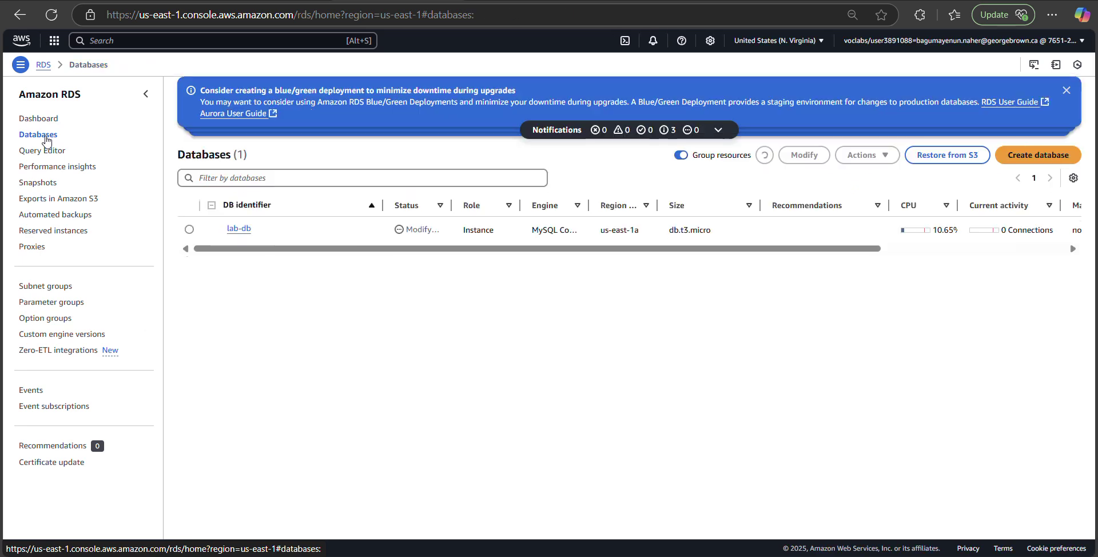
pyautogui.click(51, 15)
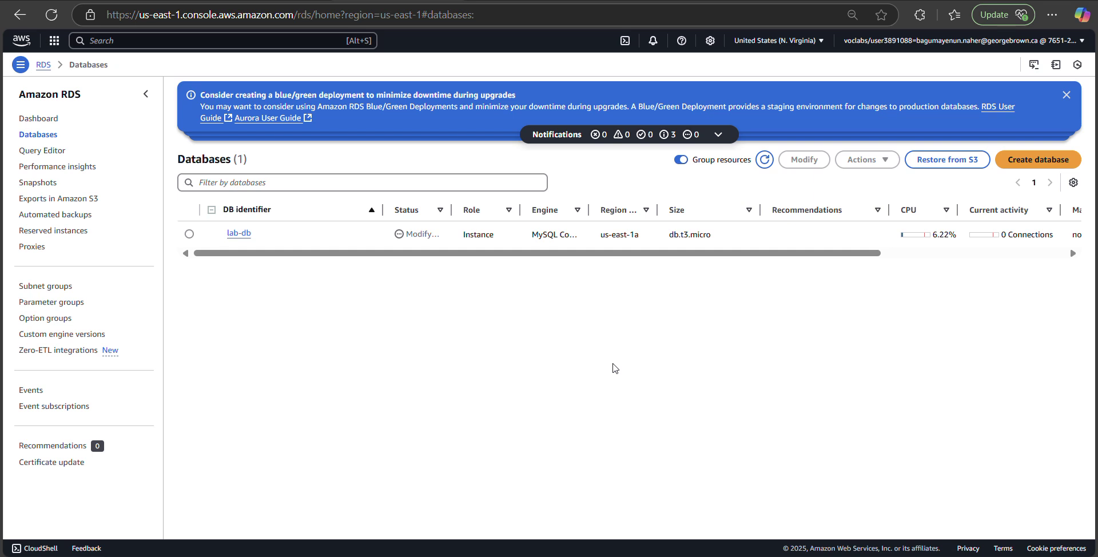
pyautogui.click(52, 16)
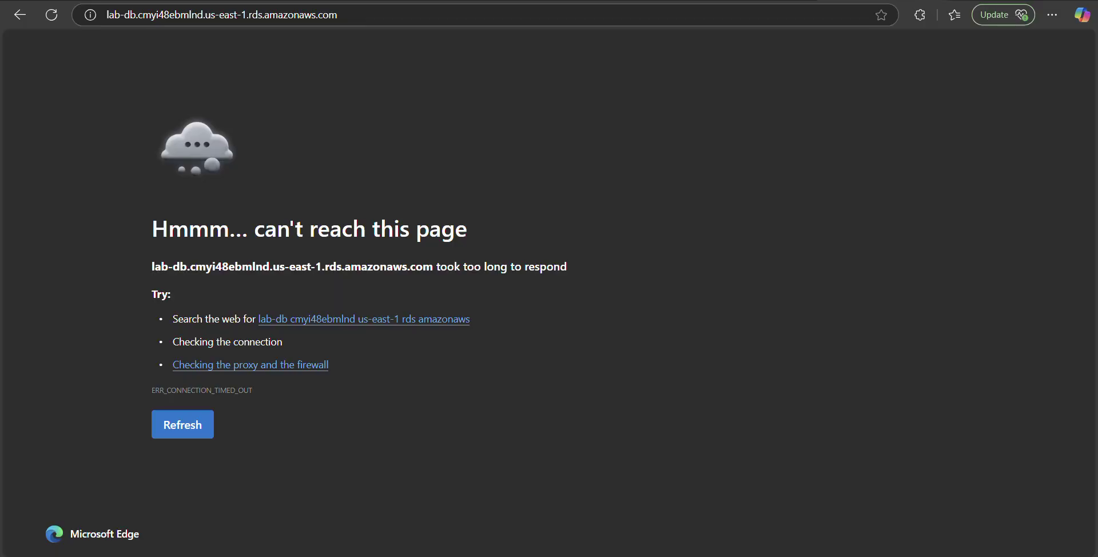
pyautogui.click(196, 425)
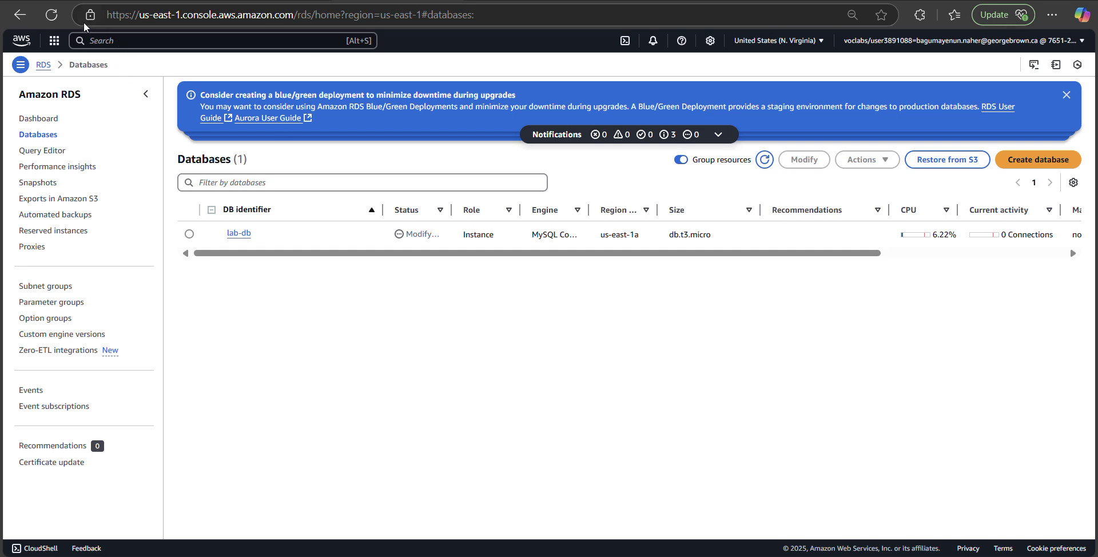
pyautogui.click(53, 15)
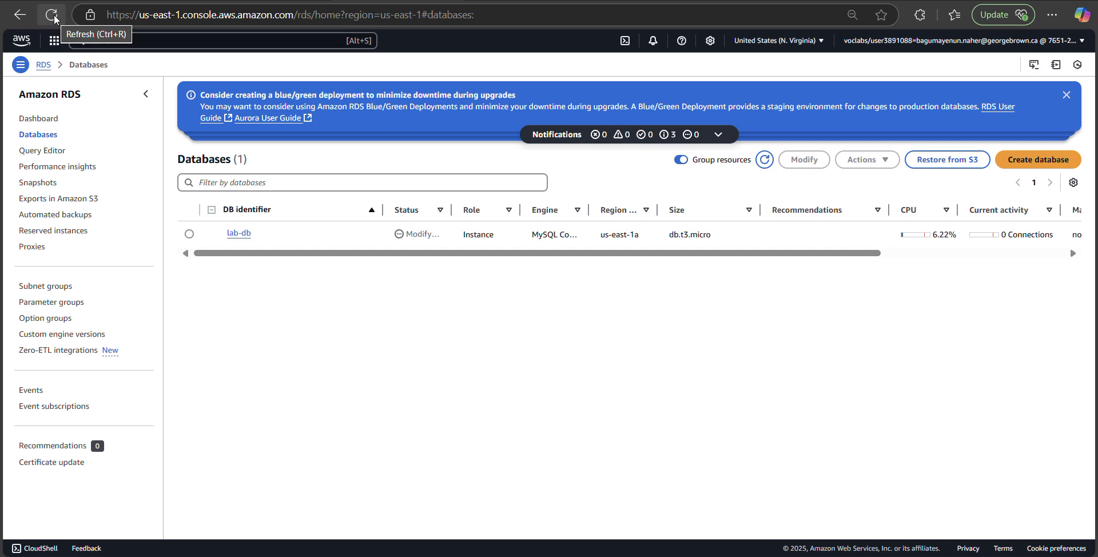
pyautogui.click(50, 14)
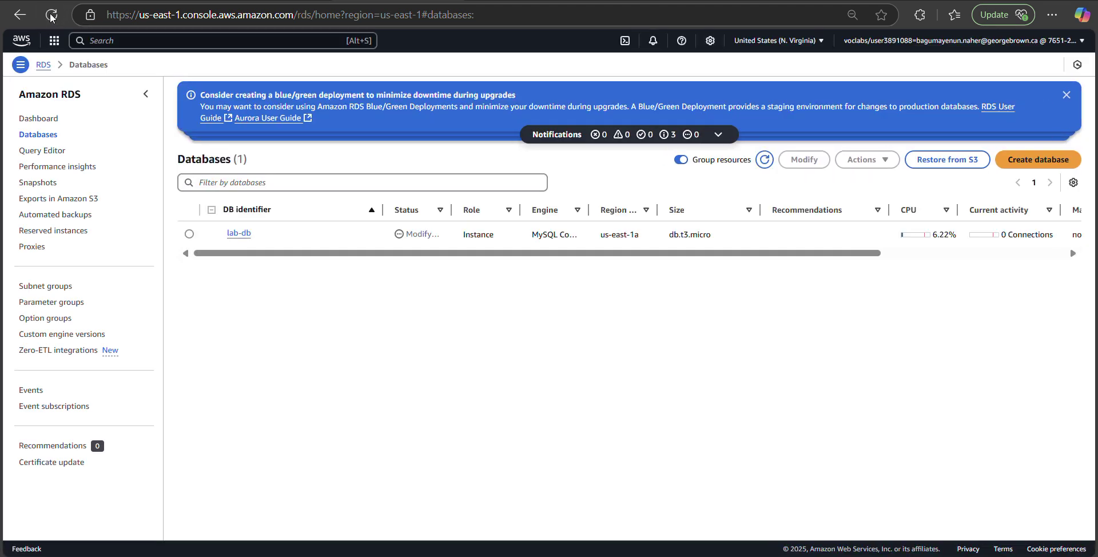
# Step: Sort the databases by Status, widen the Status column, reload, and select lab-db
pyautogui.click(441, 210)
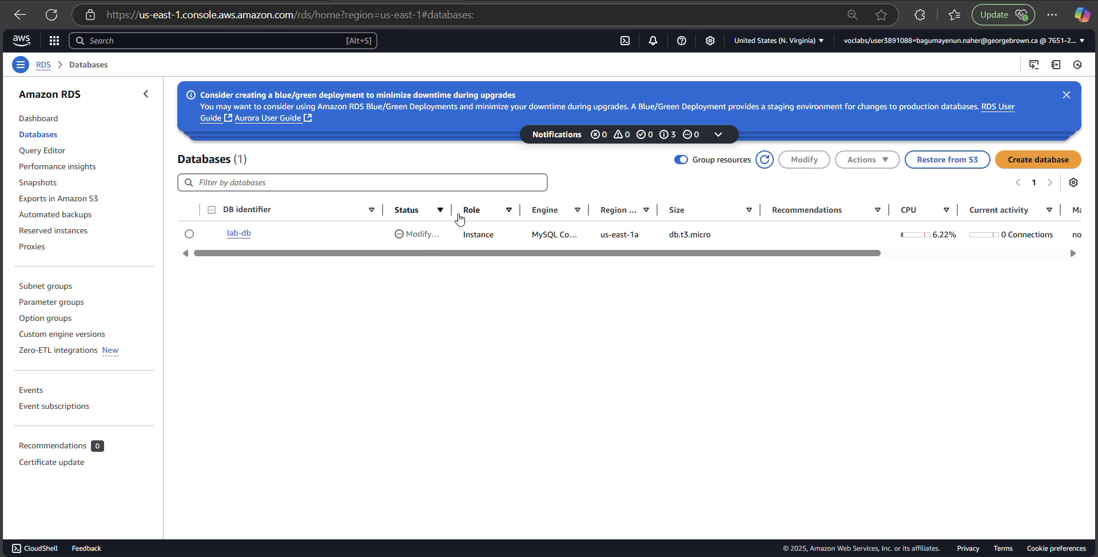
pyautogui.moveTo(451, 210)
pyautogui.mouseDown()
pyautogui.moveTo(495, 210)
pyautogui.moveTo(471, 210)
pyautogui.mouseUp()
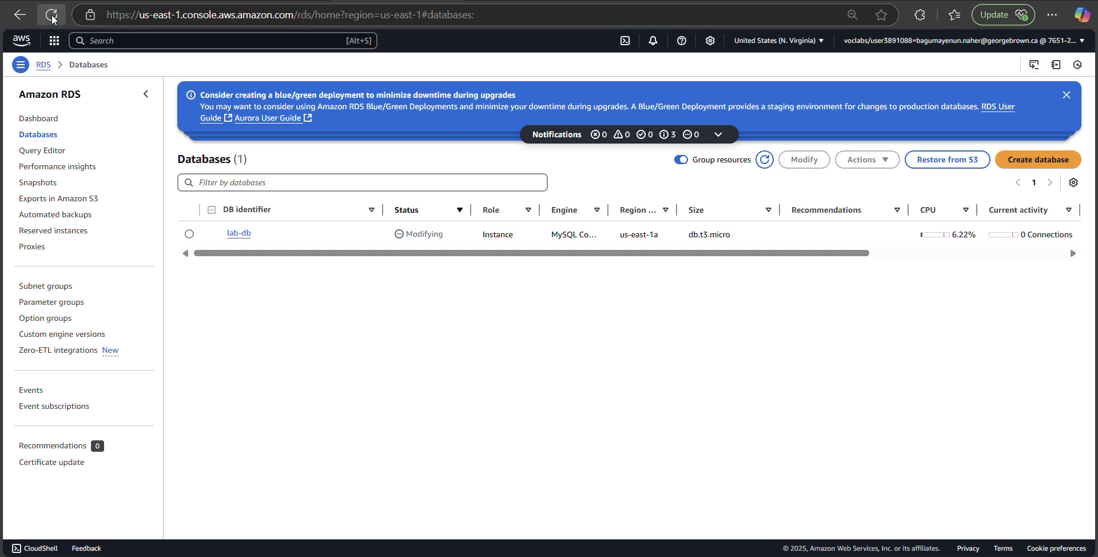
pyautogui.click(51, 15)
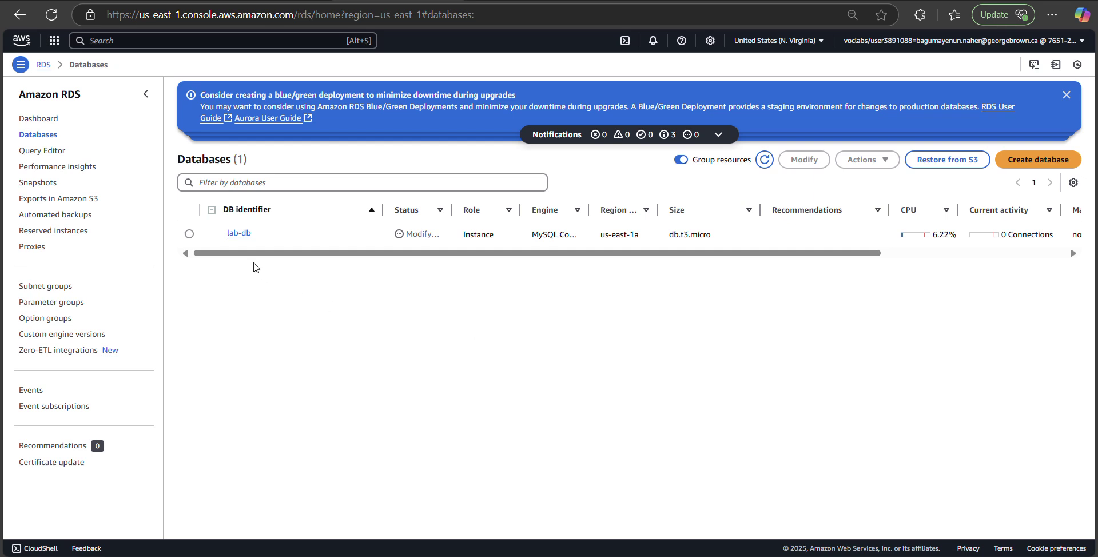
pyautogui.click(189, 234)
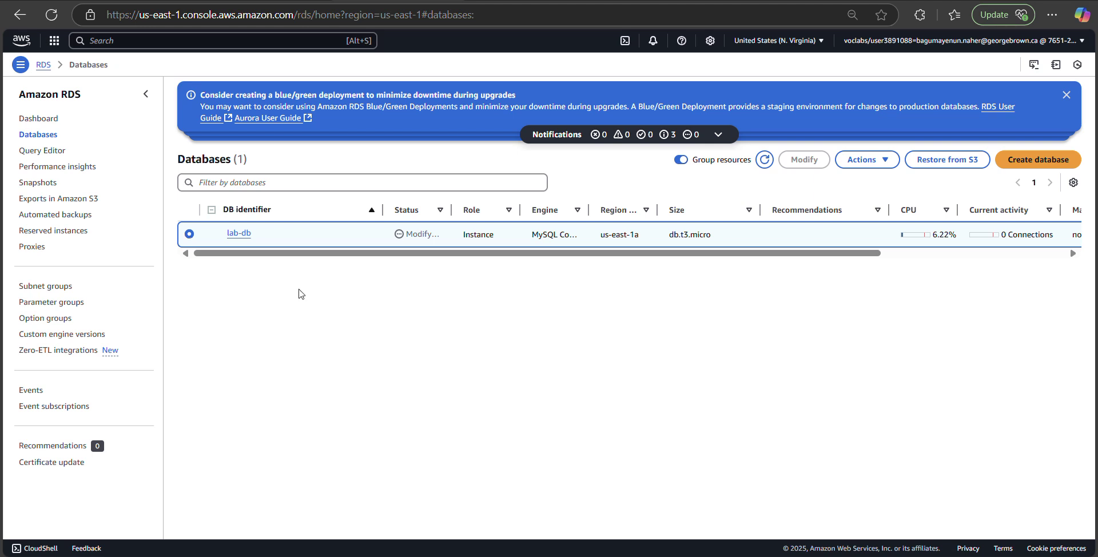
# Step: Open and reload lab-db's details page, copy its endpoint address, and open a blank tab
pyautogui.click(238, 233)
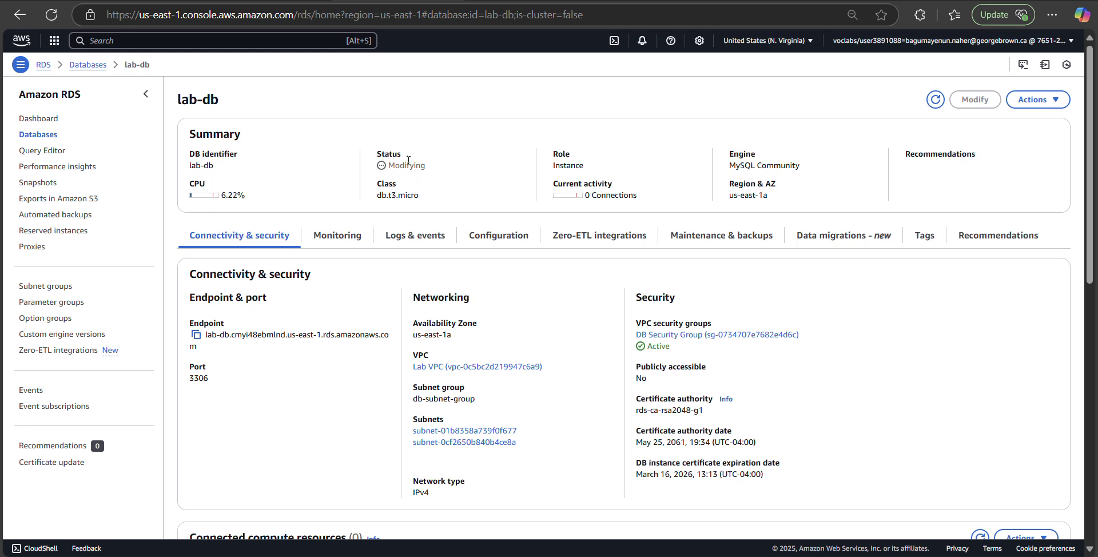
pyautogui.click(52, 16)
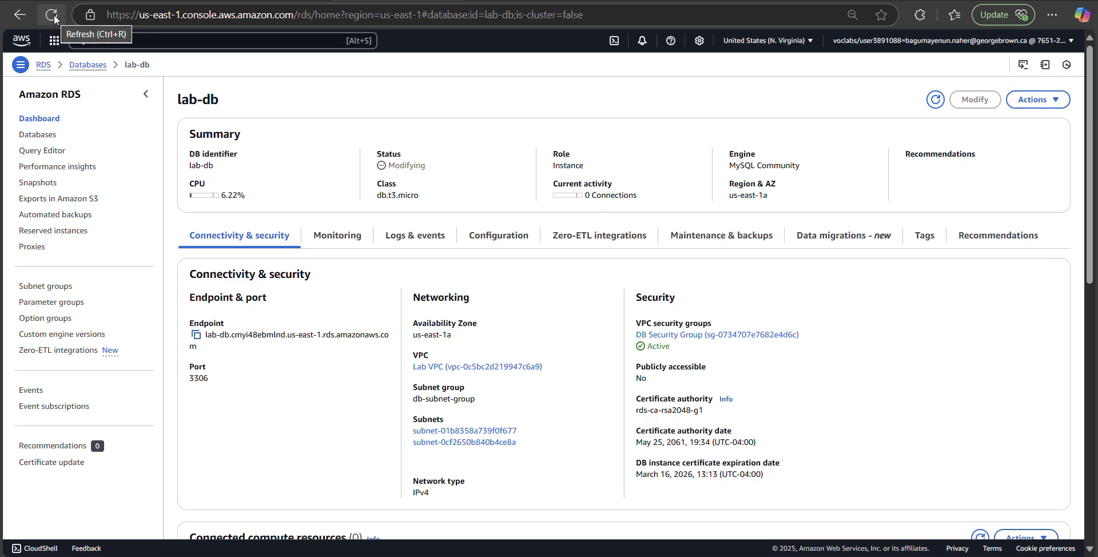
pyautogui.scroll(-6, 837, 391)
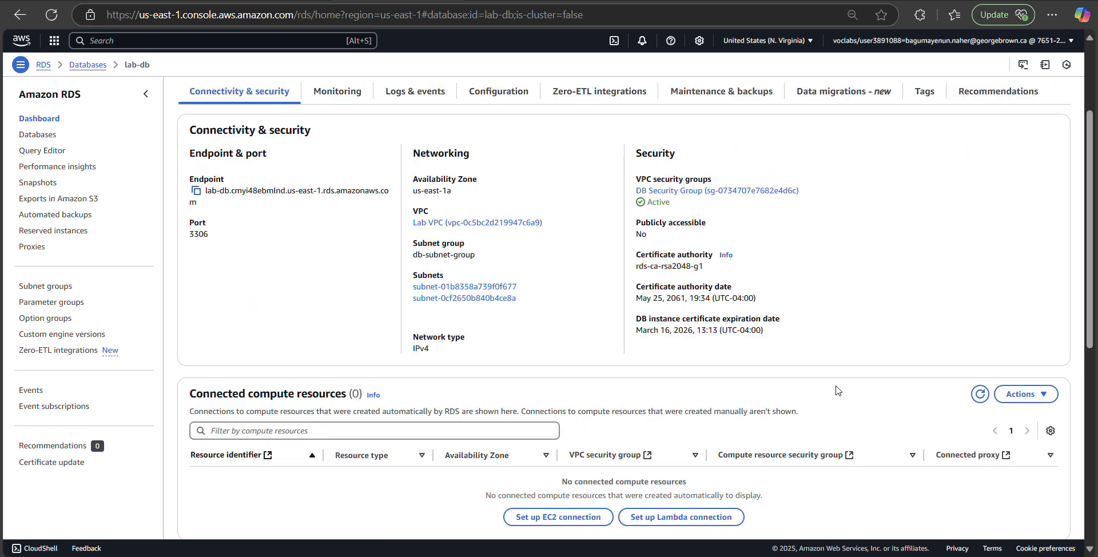
pyautogui.scroll(-1, 837, 390)
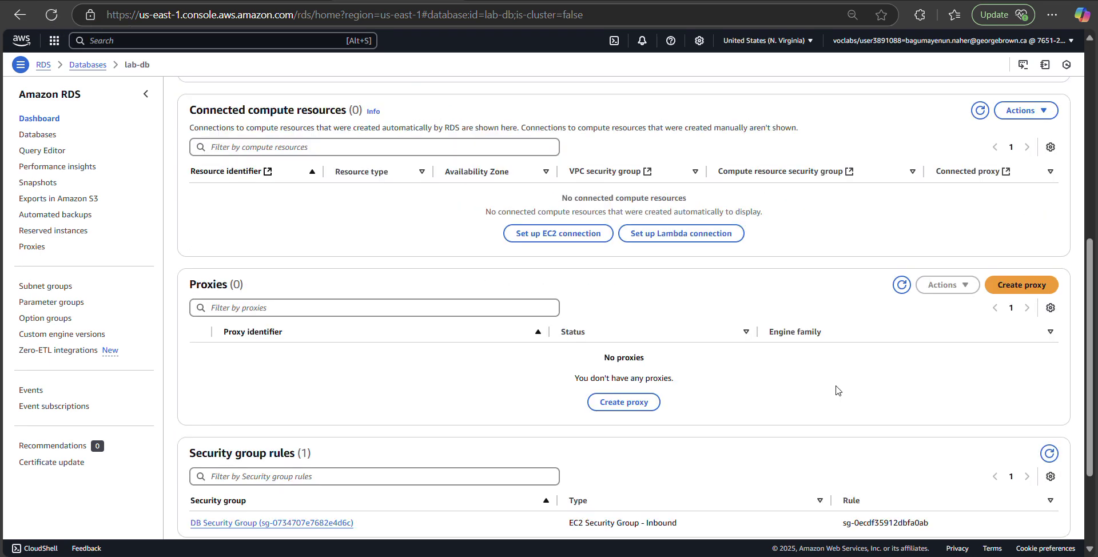
pyautogui.scroll(7, 837, 391)
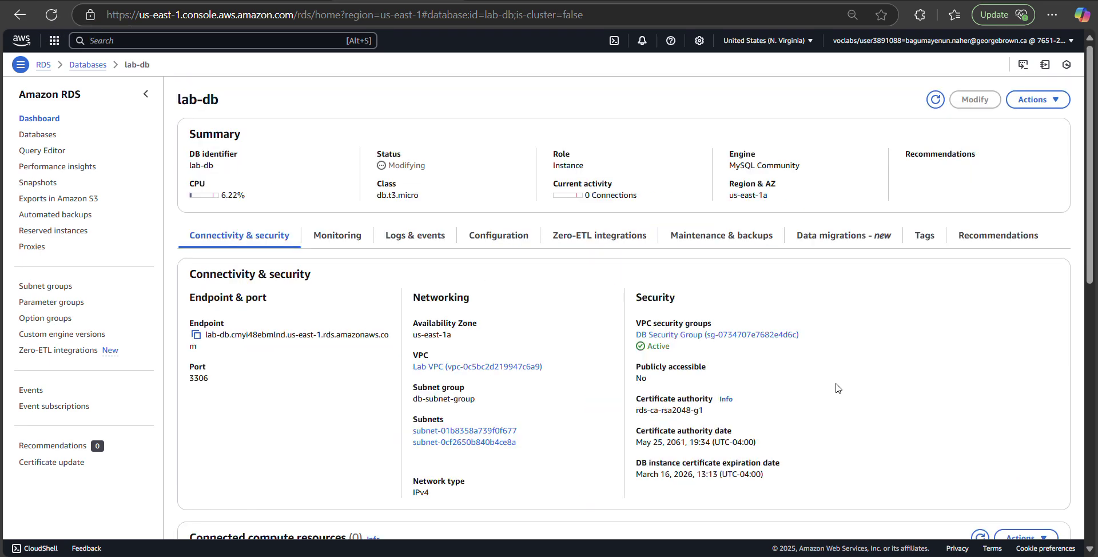
pyautogui.click(196, 335)
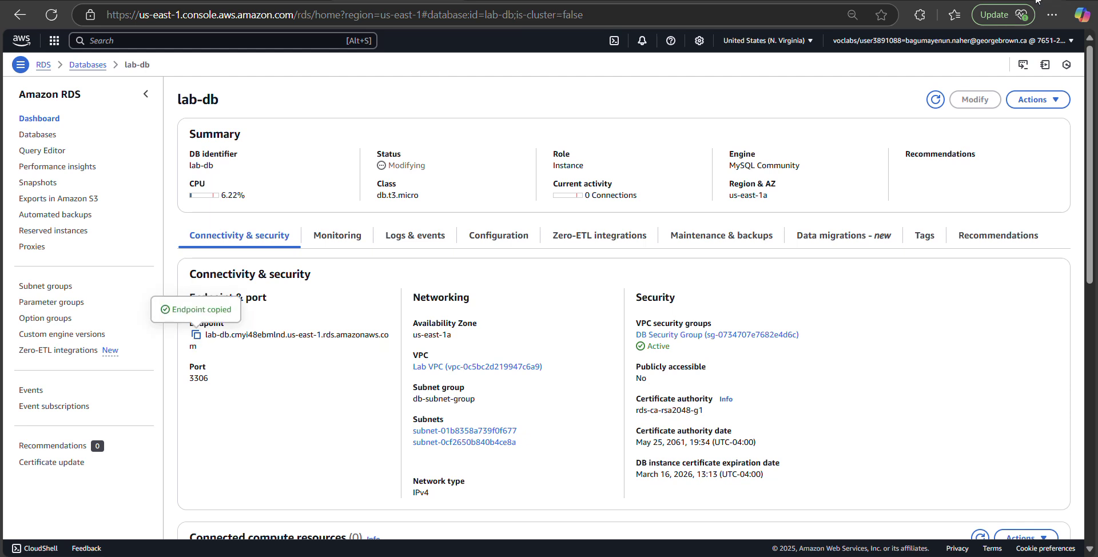
pyautogui.hotkey('ctrl', 't')
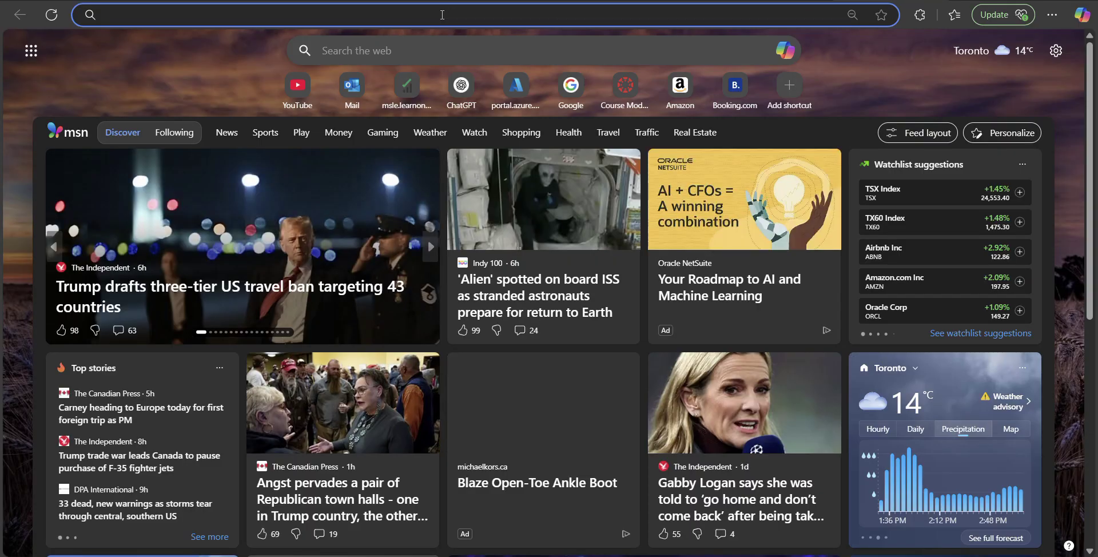
# Step: Paste the lab-db endpoint into the new tab's address bar, load it, and return to the console
pyautogui.rightClick(417, 24)
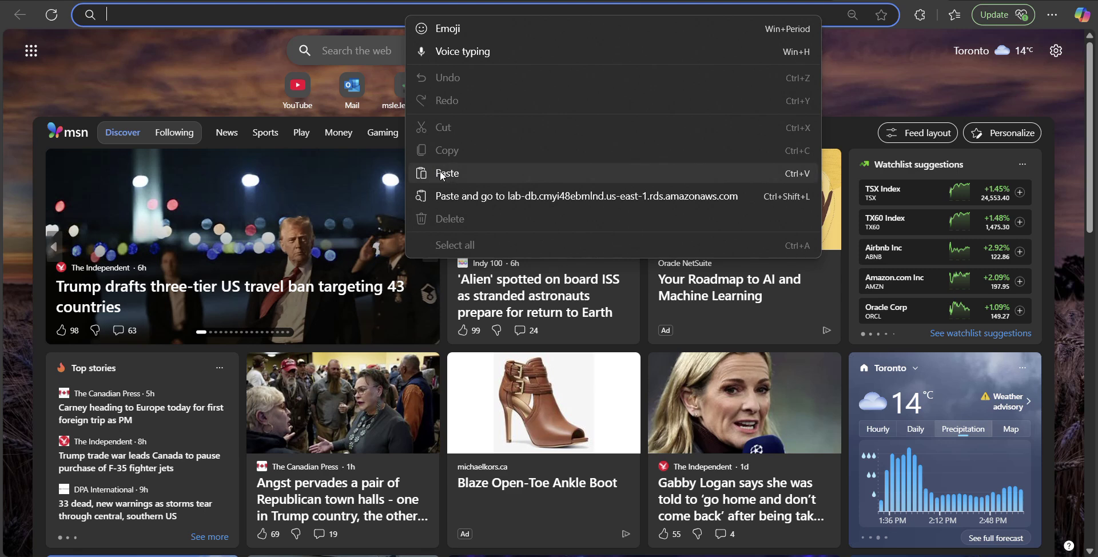
pyautogui.click(441, 171)
pyautogui.press('Return')
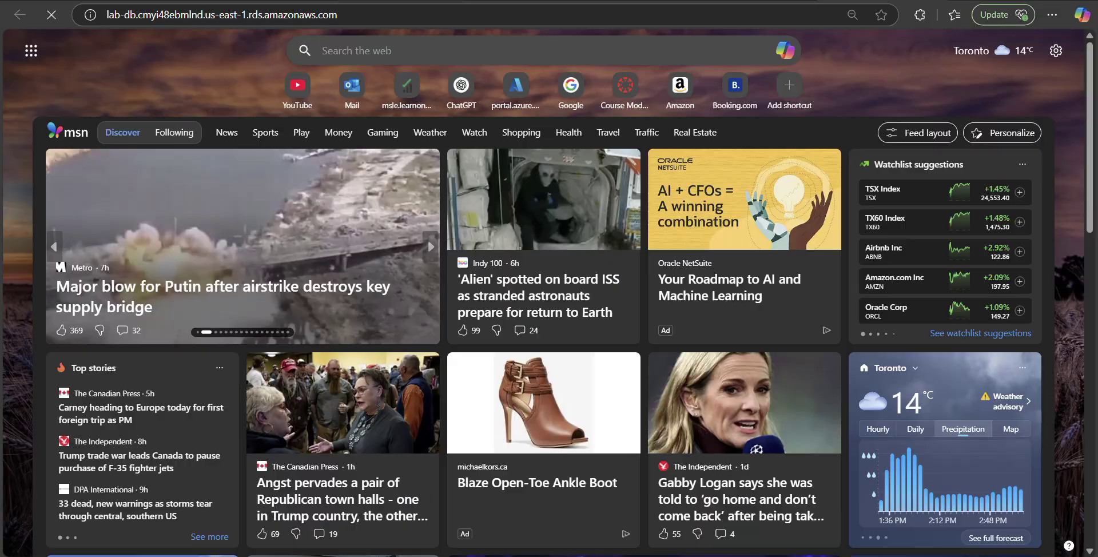
pyautogui.click(413, 1)
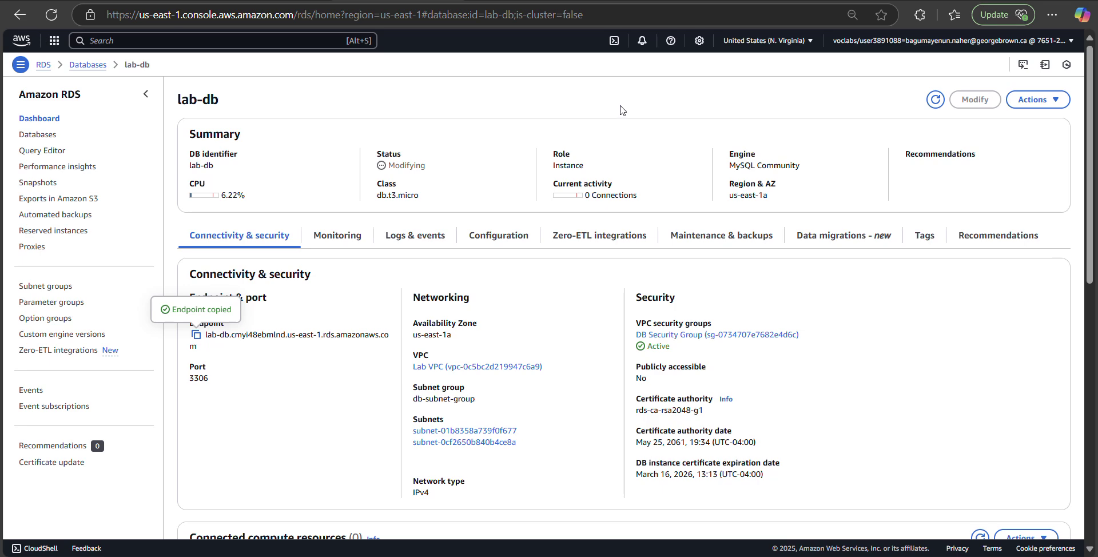
# Step: Refresh the lab-db page, copy the endpoint, and load it in another new tab
pyautogui.click(52, 16)
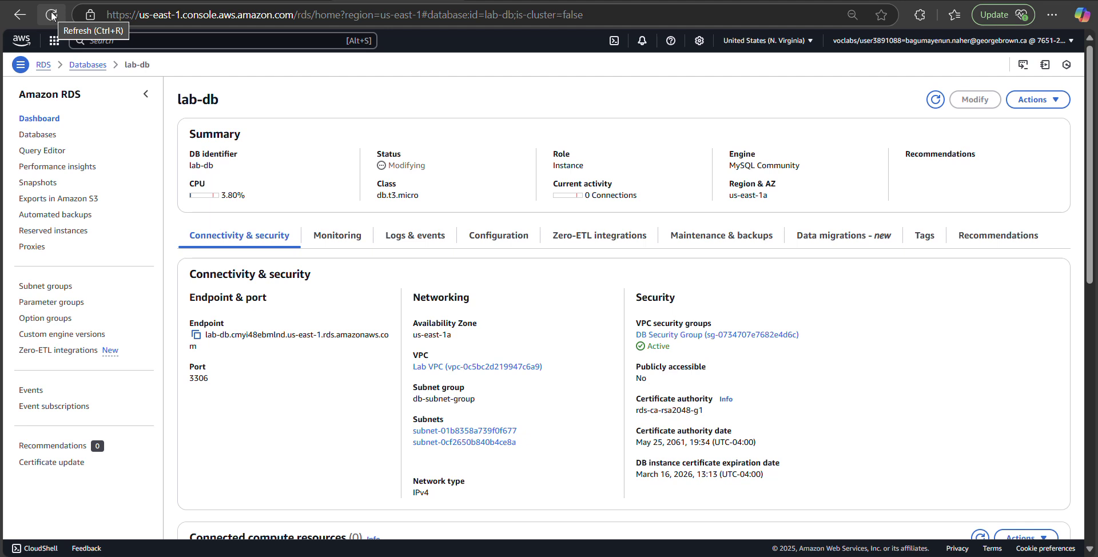
pyautogui.click(196, 335)
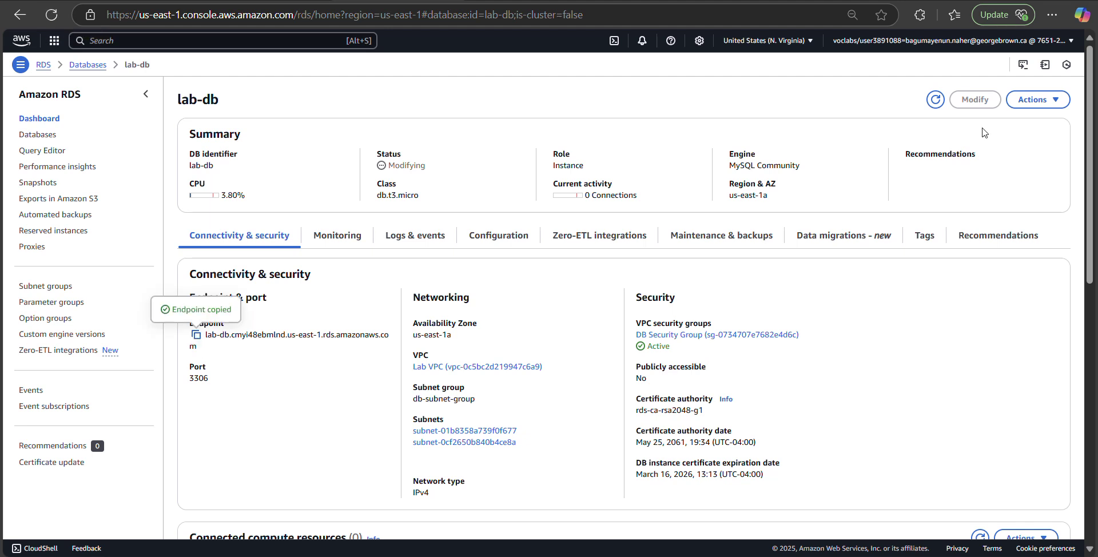
pyautogui.hotkey('ctrl', 't')
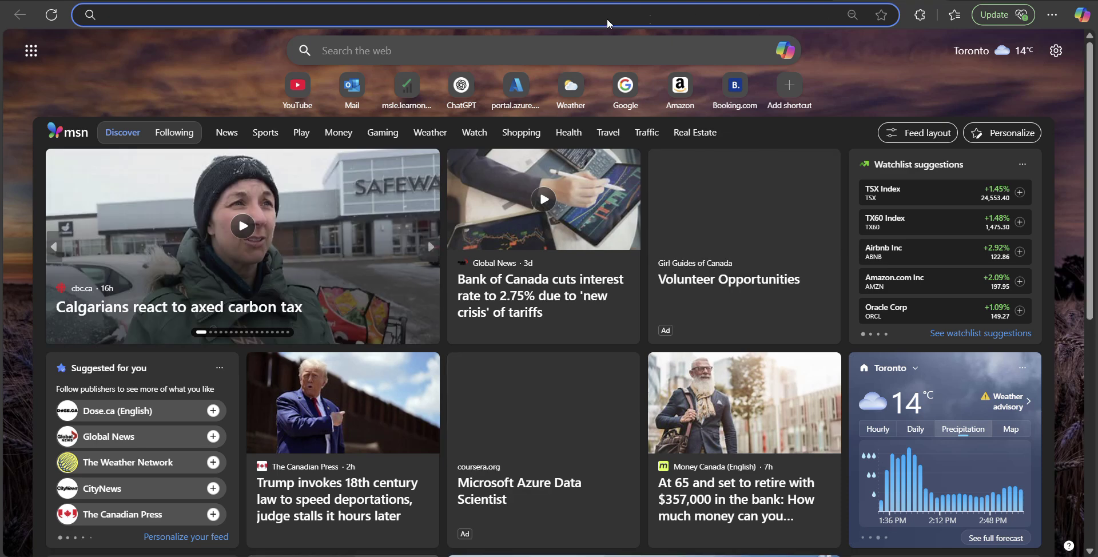
pyautogui.rightClick(420, 15)
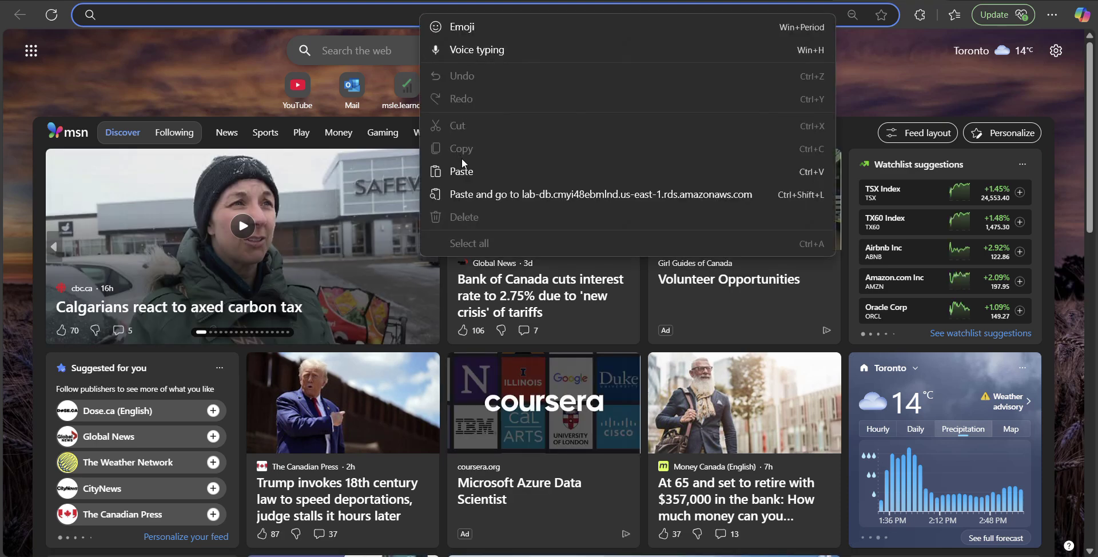
pyautogui.click(464, 171)
pyautogui.press('Return')
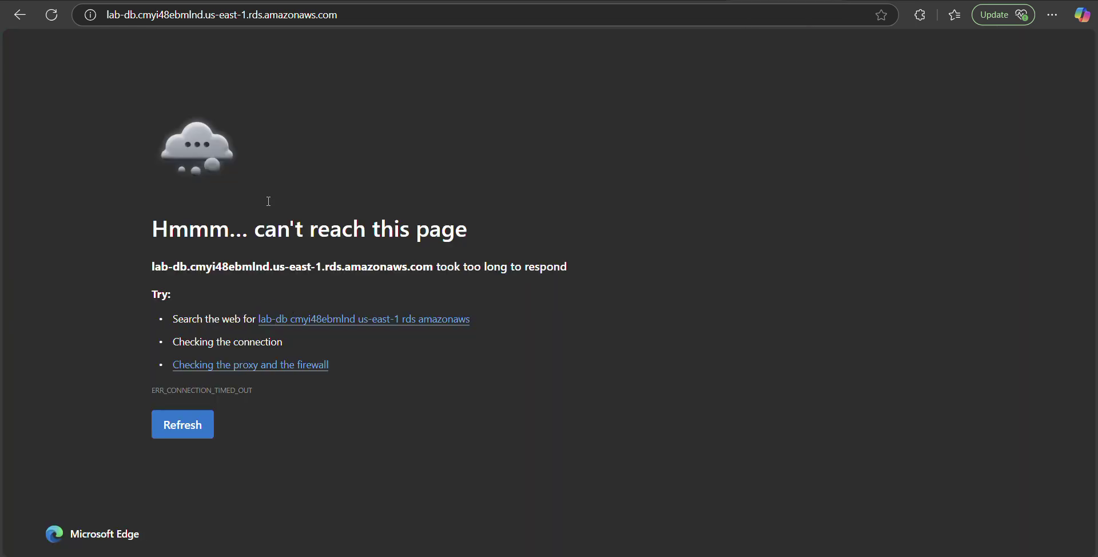
# Step: Check the other endpoint tab, then switch via Word to File Explorer's Submitted_assignments folder
pyautogui.click(470, 1)
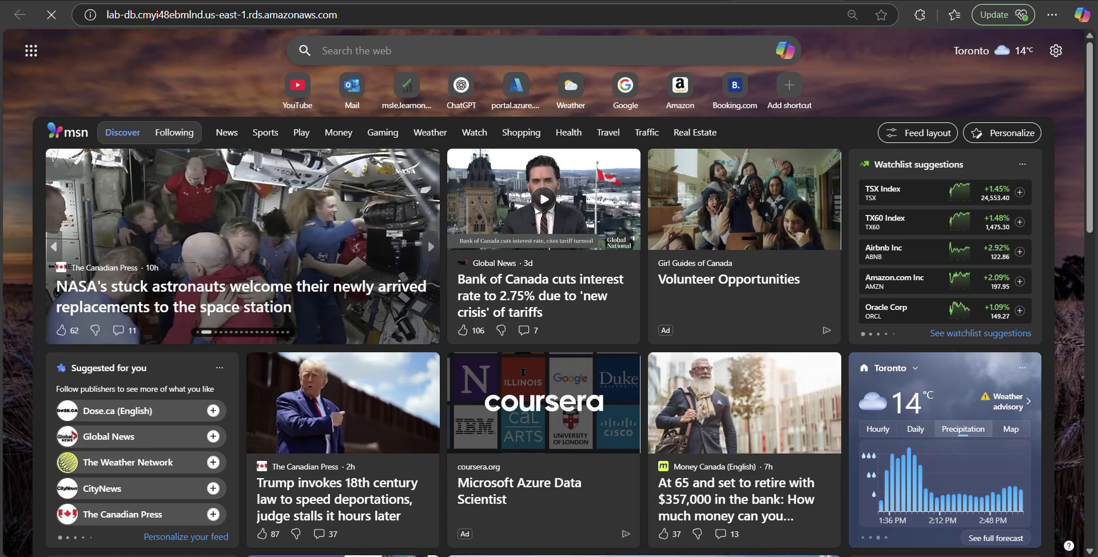
pyautogui.hotkey('alt', 'Tab')
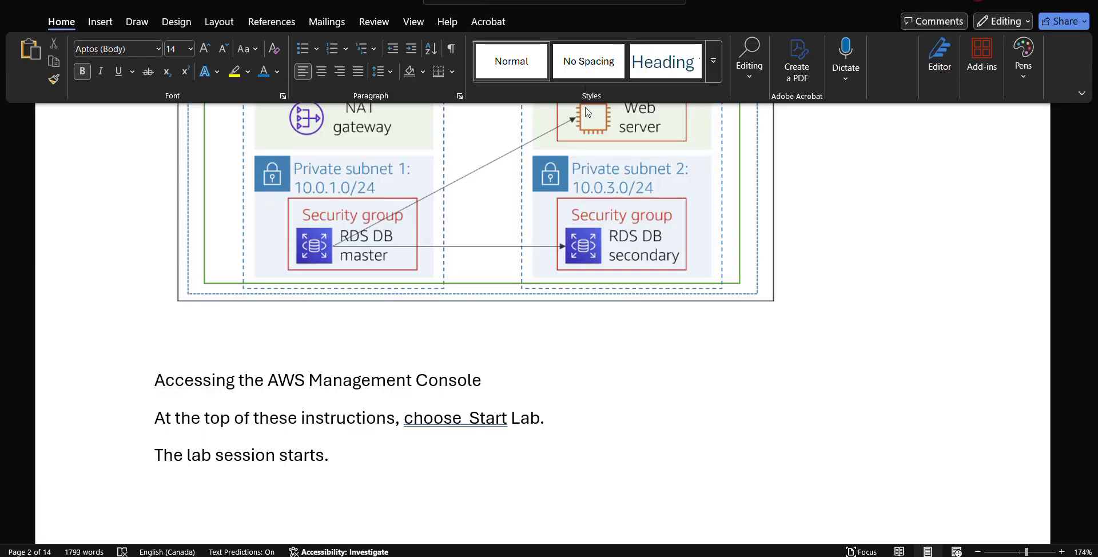
pyautogui.hotkey('alt', 'Tab')
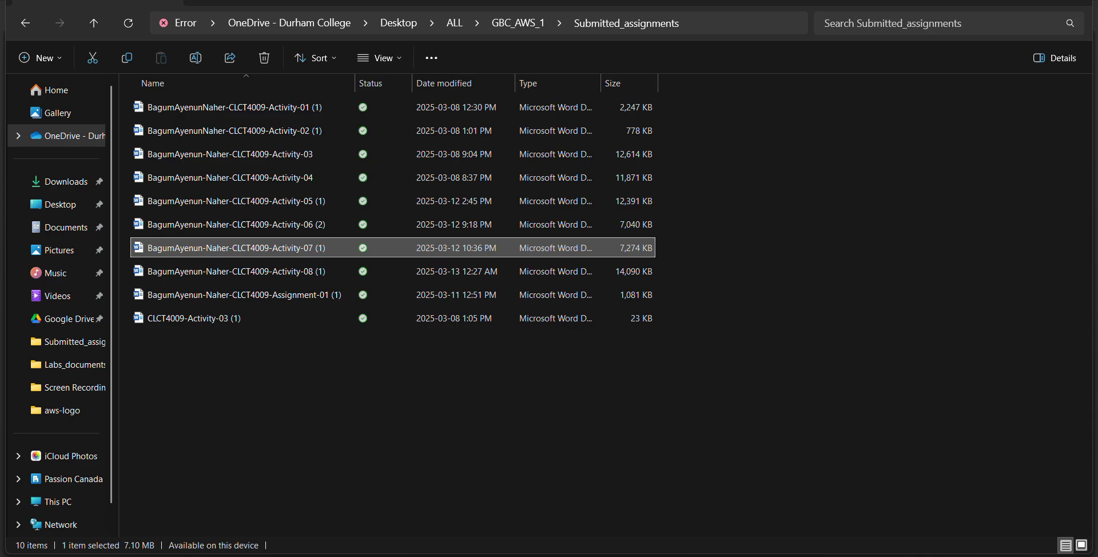
# Step: Return to the browser's RDS lab-db tab and open the EC2 console through the search box
pyautogui.hotkey('alt', 'Tab')
pyautogui.hotkey('ctrl', 'Tab')
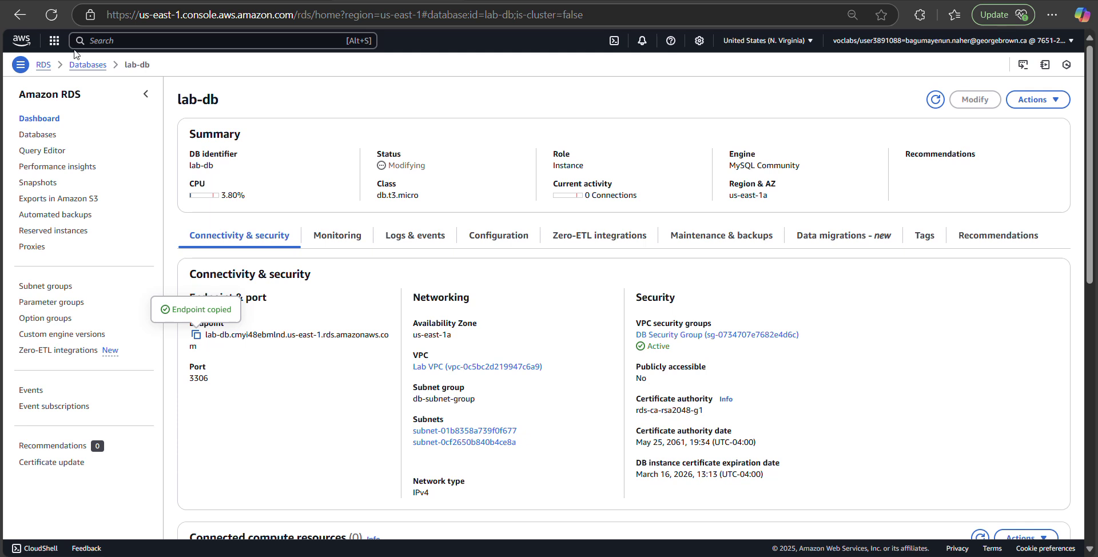
pyautogui.click(98, 40)
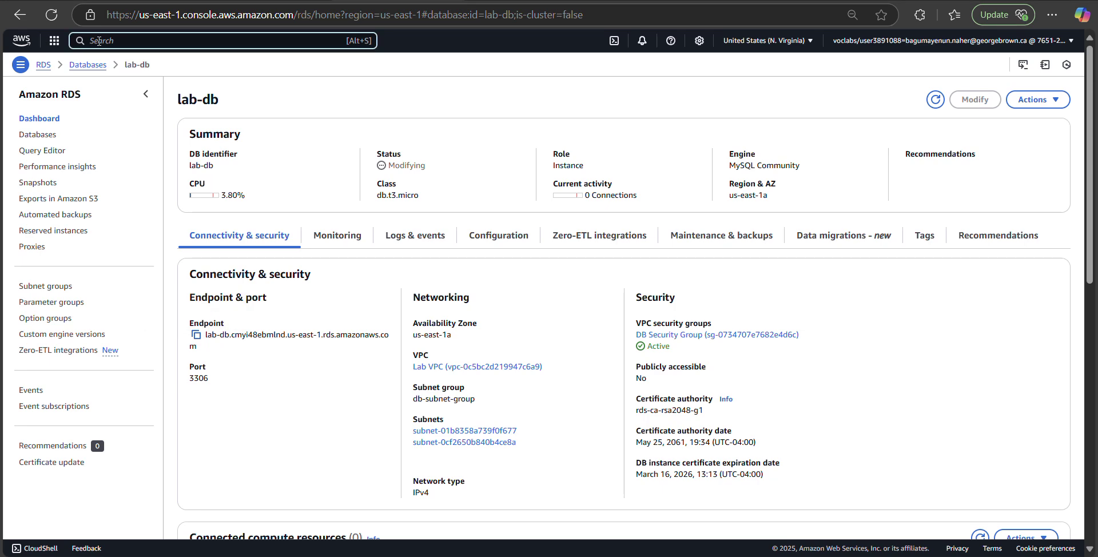
pyautogui.write('ec2')
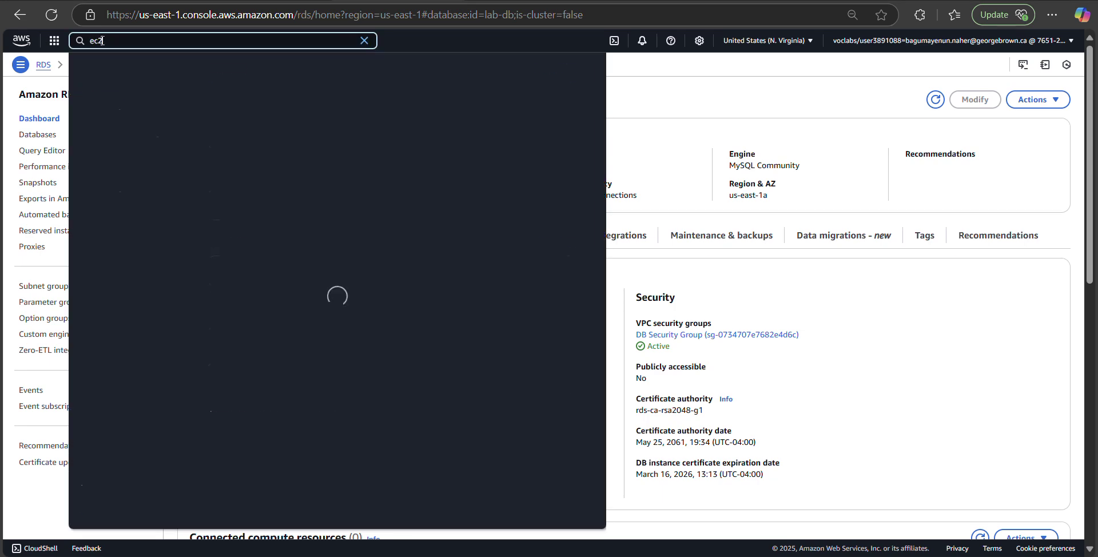
pyautogui.click(251, 98)
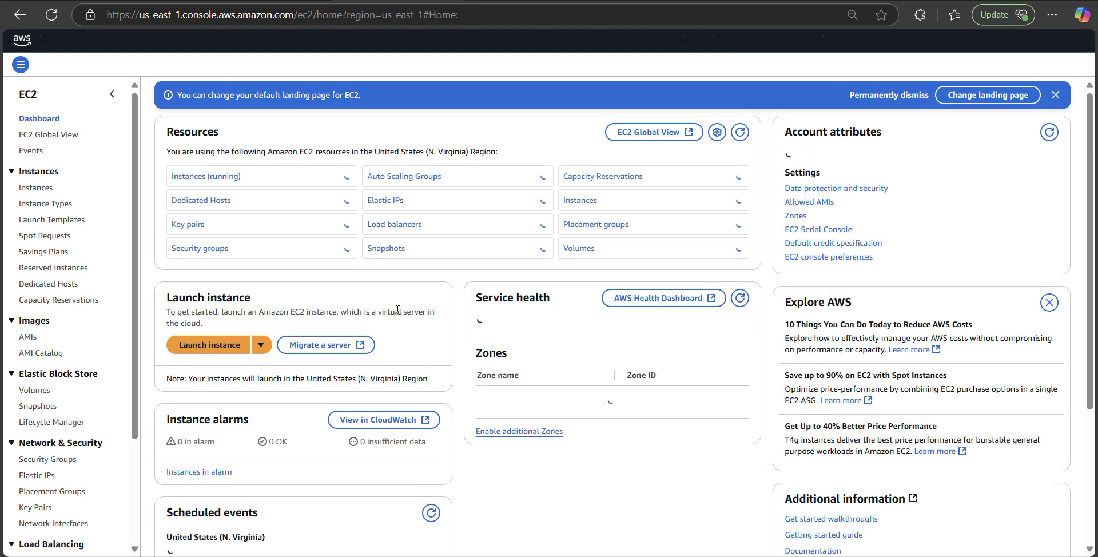
# Step: Copy Web Server 1's public IPv4 address 35.173.201.228 from the EC2 Instances list
pyautogui.click(36, 191)
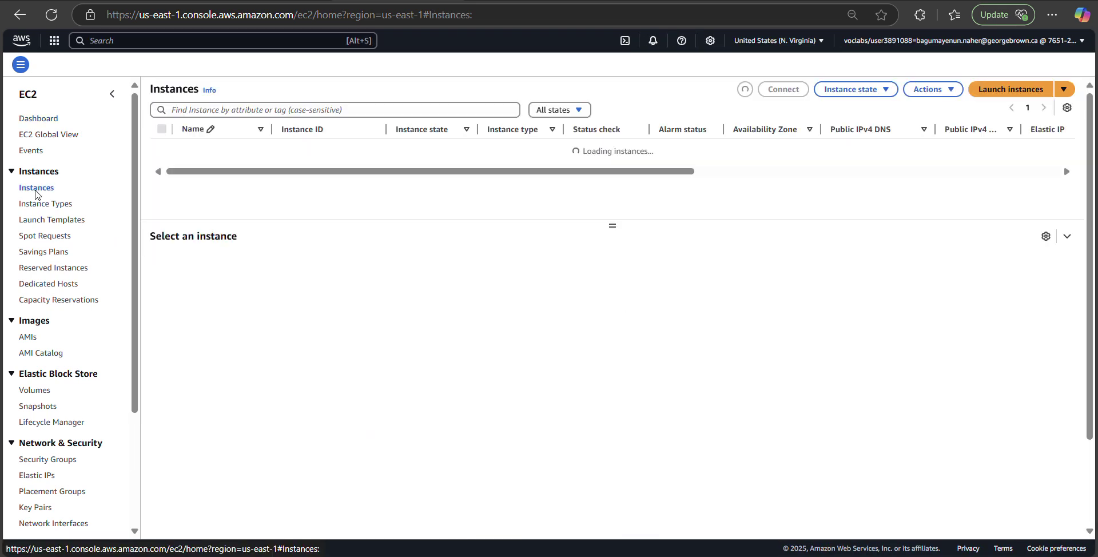
pyautogui.click(162, 150)
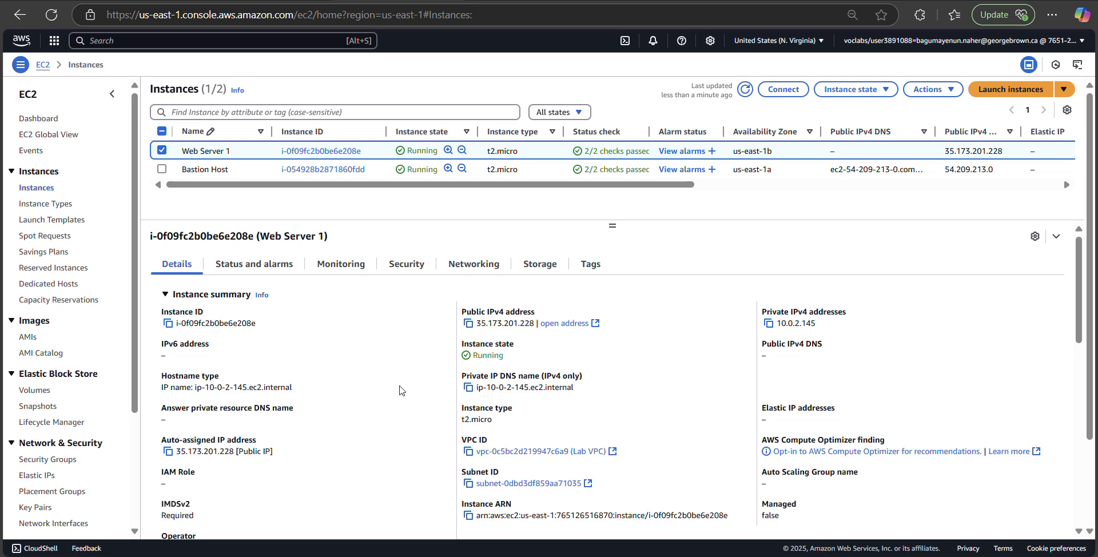
pyautogui.click(469, 326)
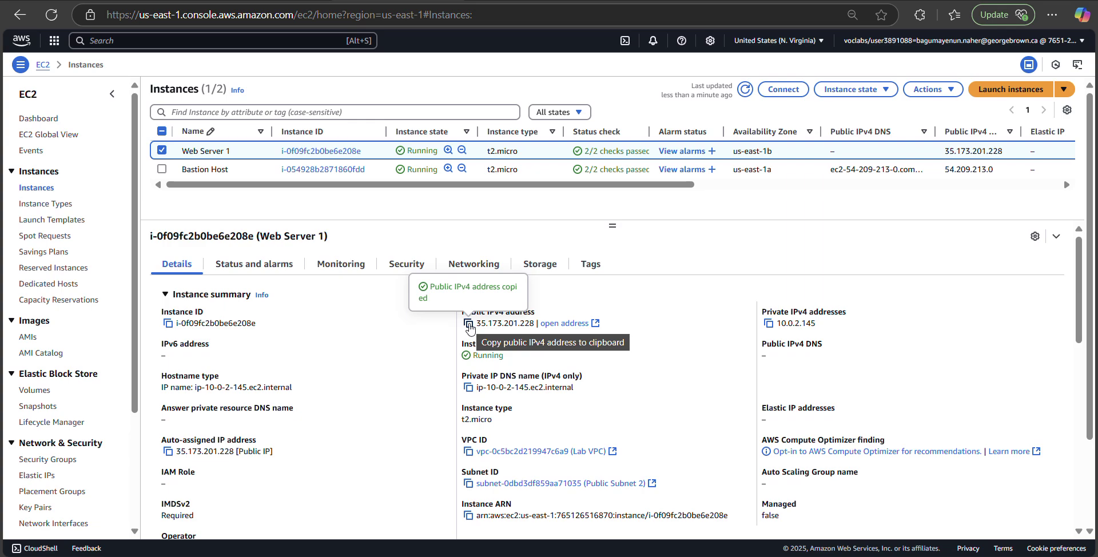
# Step: Load Web Server 1's web app at 35.173.201.228 in a new browser tab
pyautogui.hotkey('ctrl', 't')
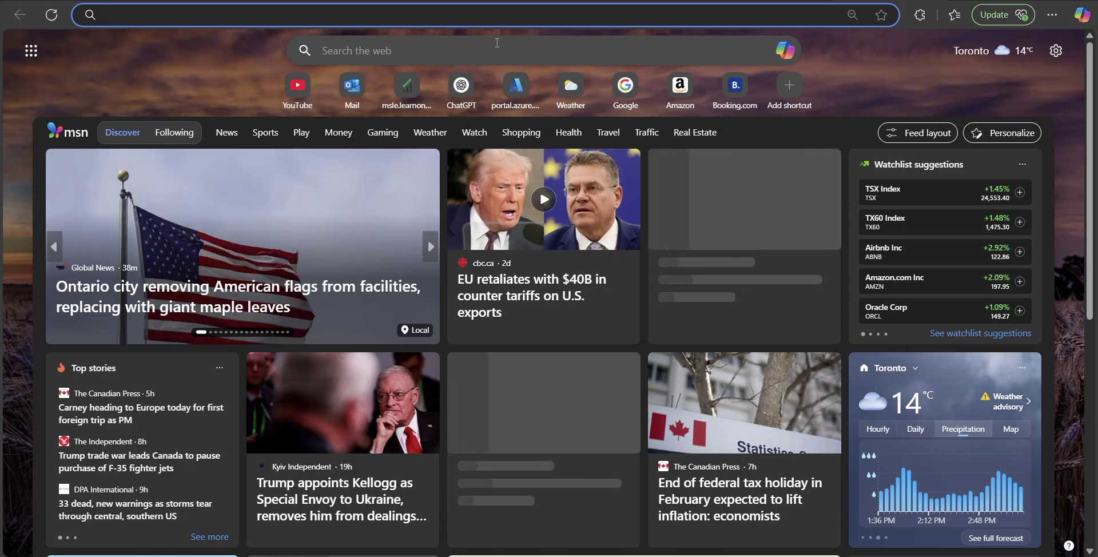
pyautogui.rightClick(382, 12)
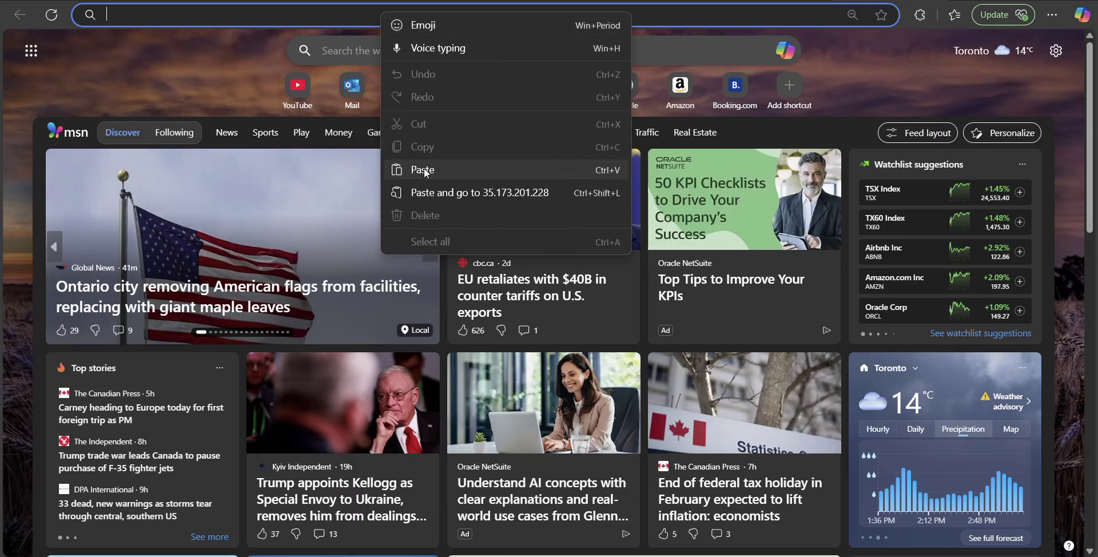
pyautogui.click(424, 170)
pyautogui.press('Return')
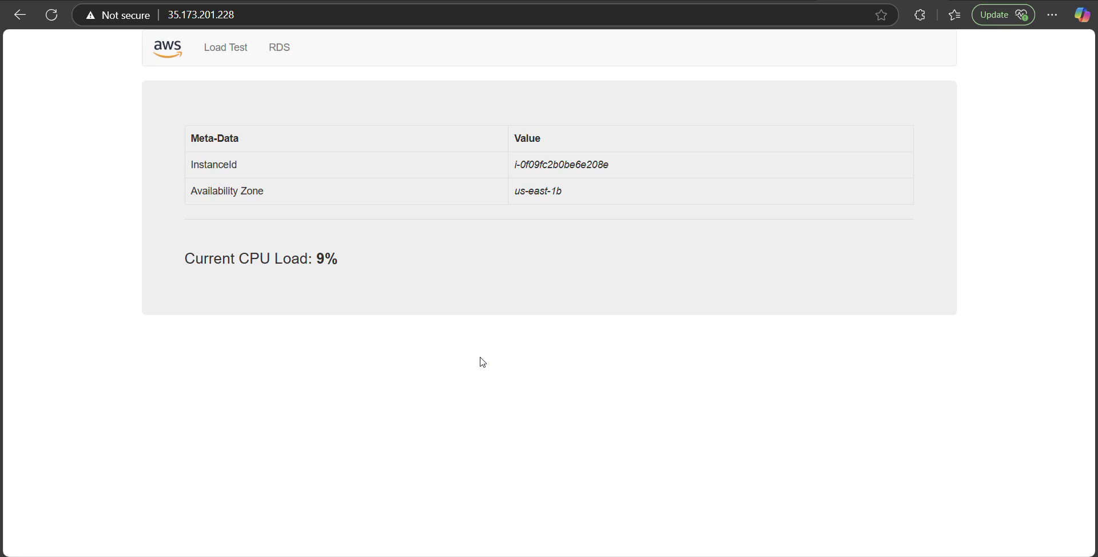
# Step: In the app's RDS form, fill Endpoint with the saved lab-db address and Database with 'lab'
pyautogui.click(286, 51)
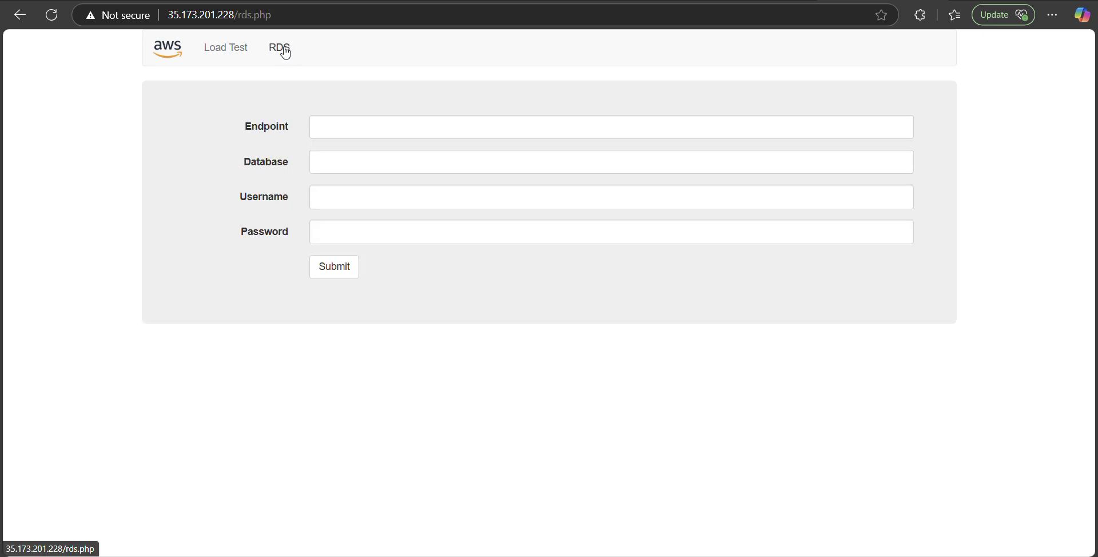
pyautogui.click(360, 129)
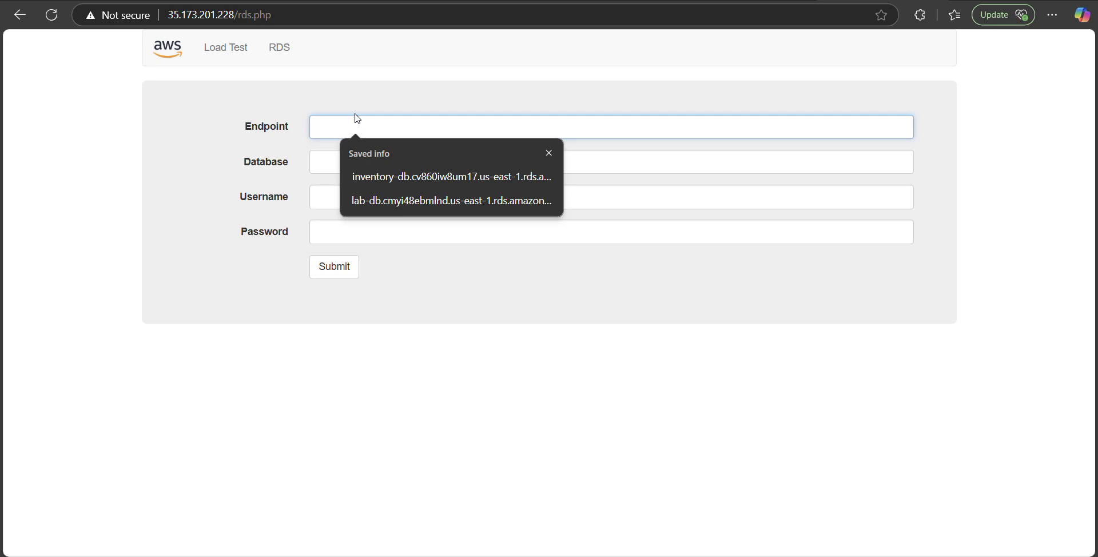
pyautogui.click(433, 201)
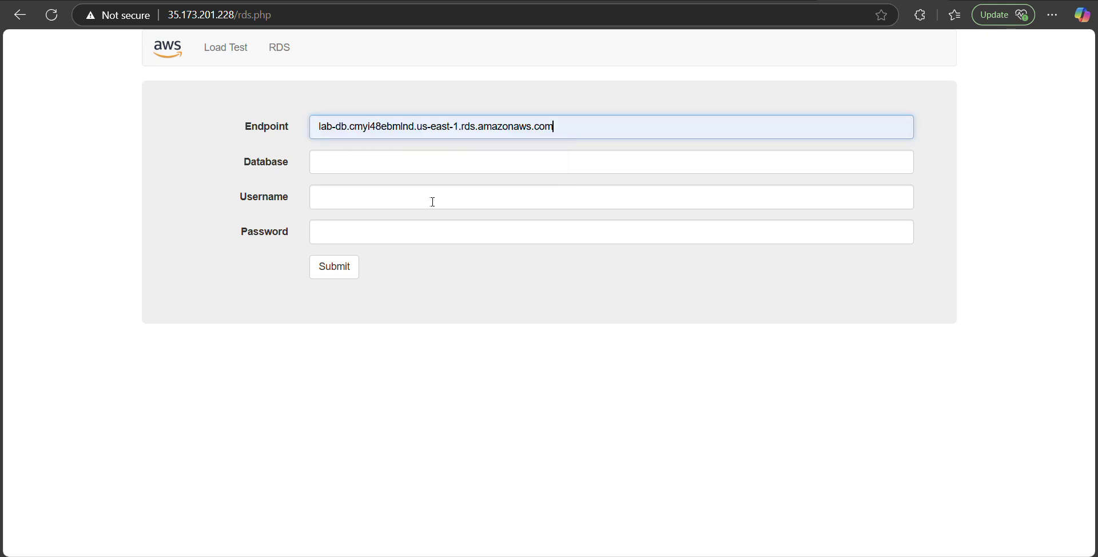
pyautogui.click(389, 162)
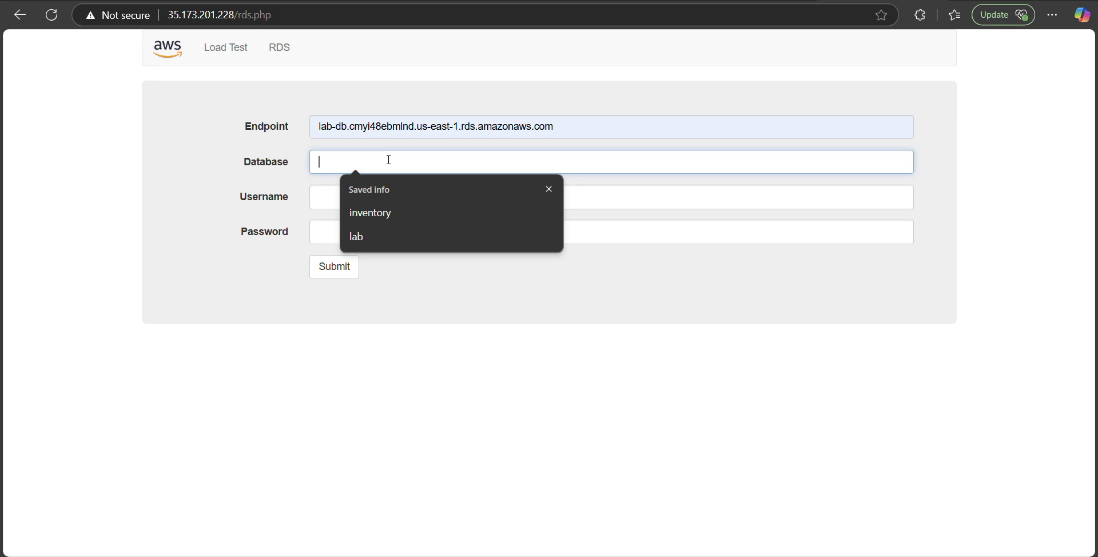
pyautogui.click(375, 233)
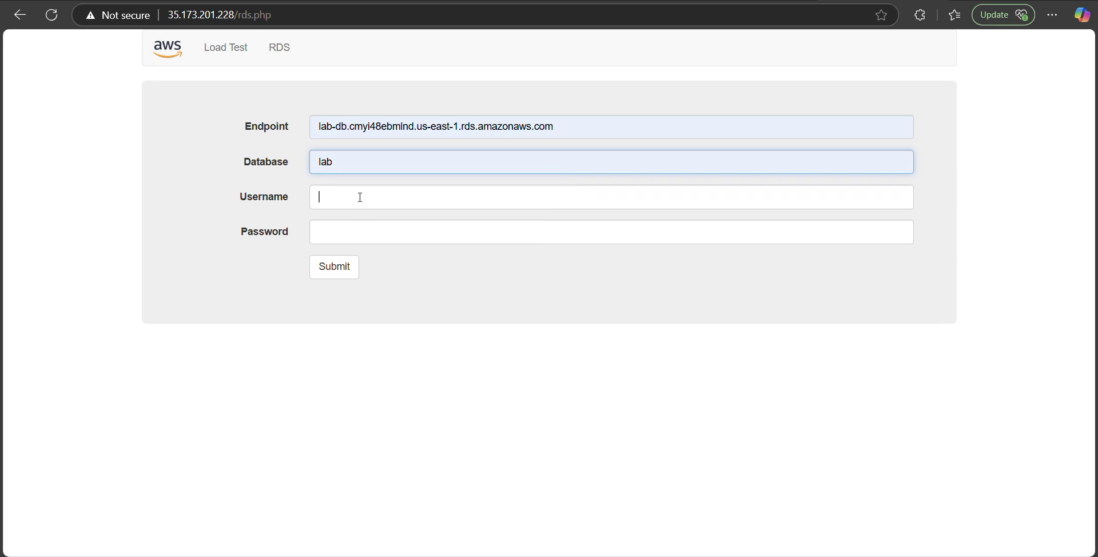
# Step: Enter username 'main' and the database password, then return to the AWS console tab
pyautogui.click(360, 197)
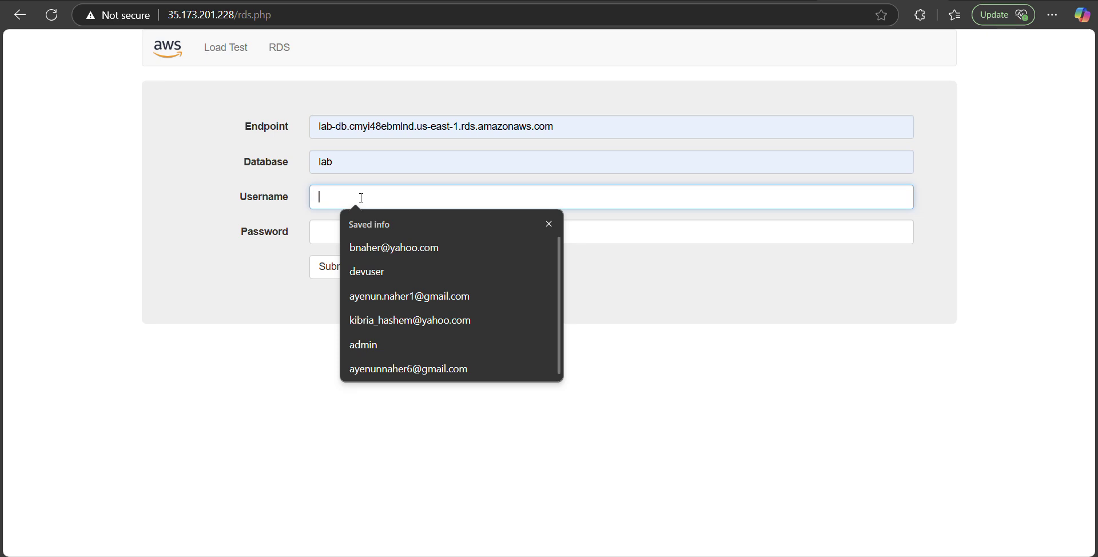
pyautogui.write('main')
pyautogui.click(380, 234)
pyautogui.write('lab-password')
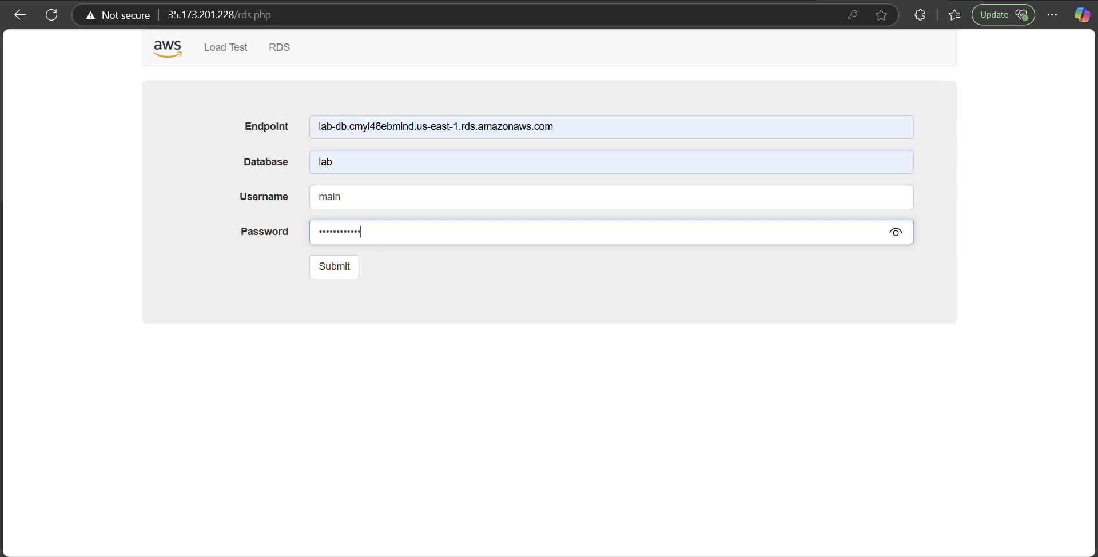
pyautogui.hotkey('ctrl', 'Tab')
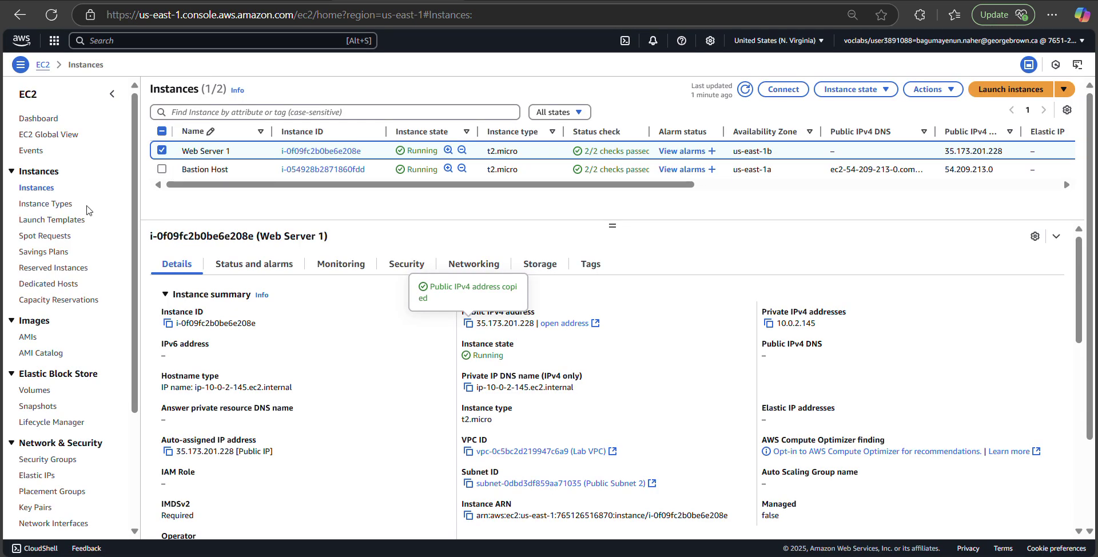
# Step: Copy the lab-db endpoint from its page under RDS Databases
pyautogui.click(109, 39)
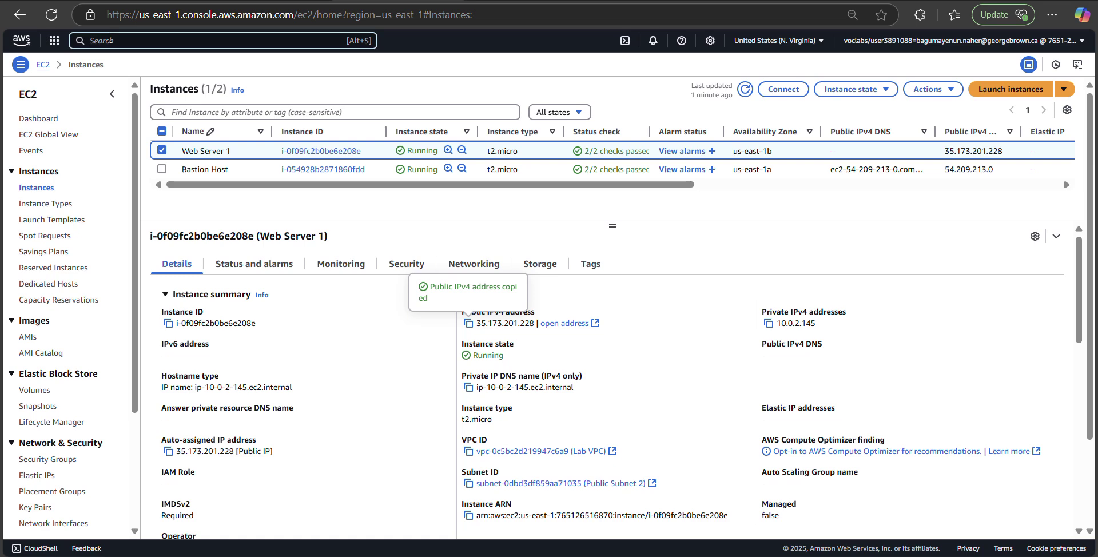
pyautogui.write('rds')
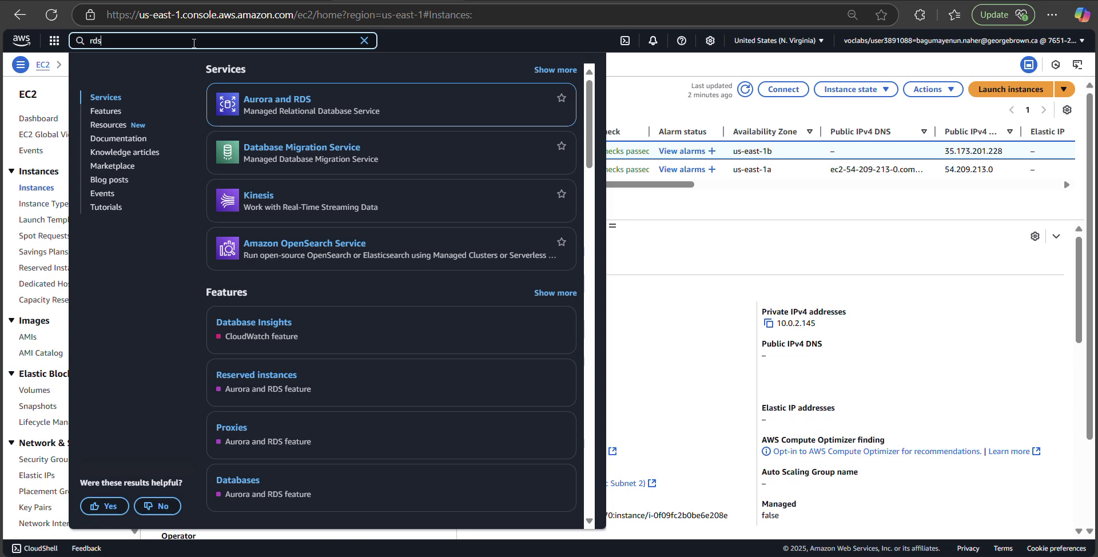
pyautogui.click(263, 118)
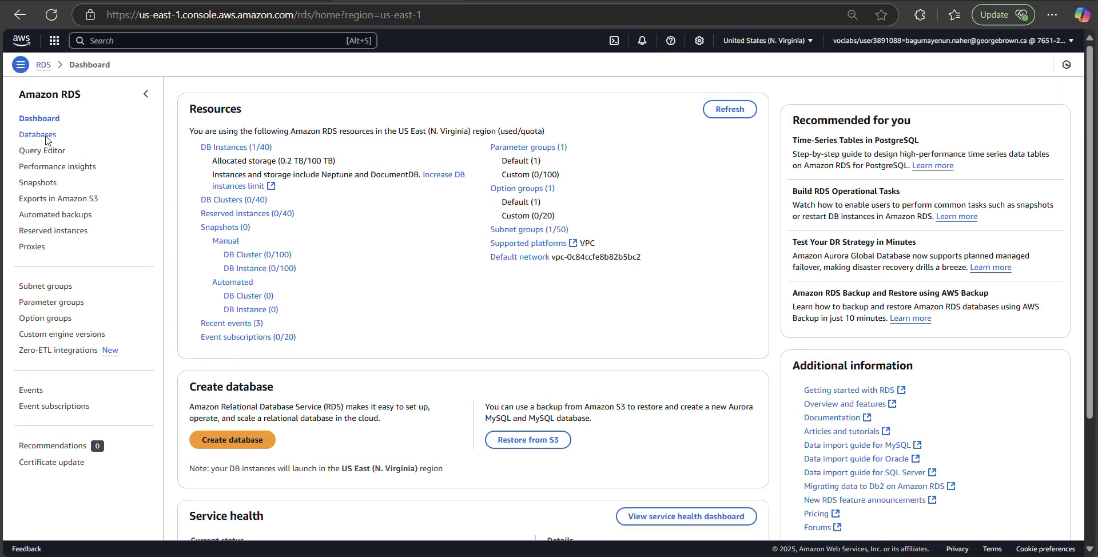
pyautogui.click(46, 137)
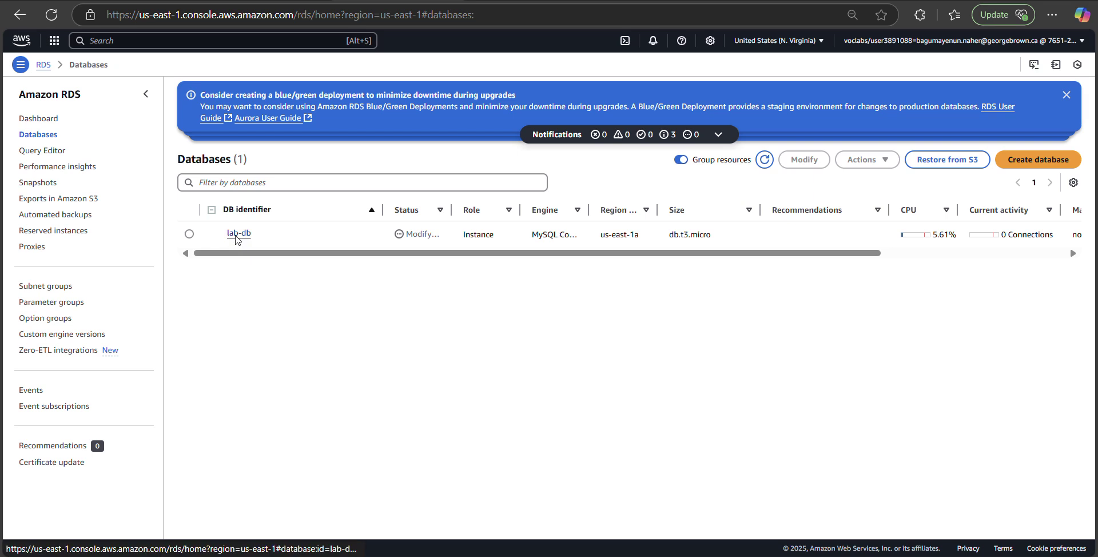
pyautogui.click(237, 302)
pyautogui.click(197, 337)
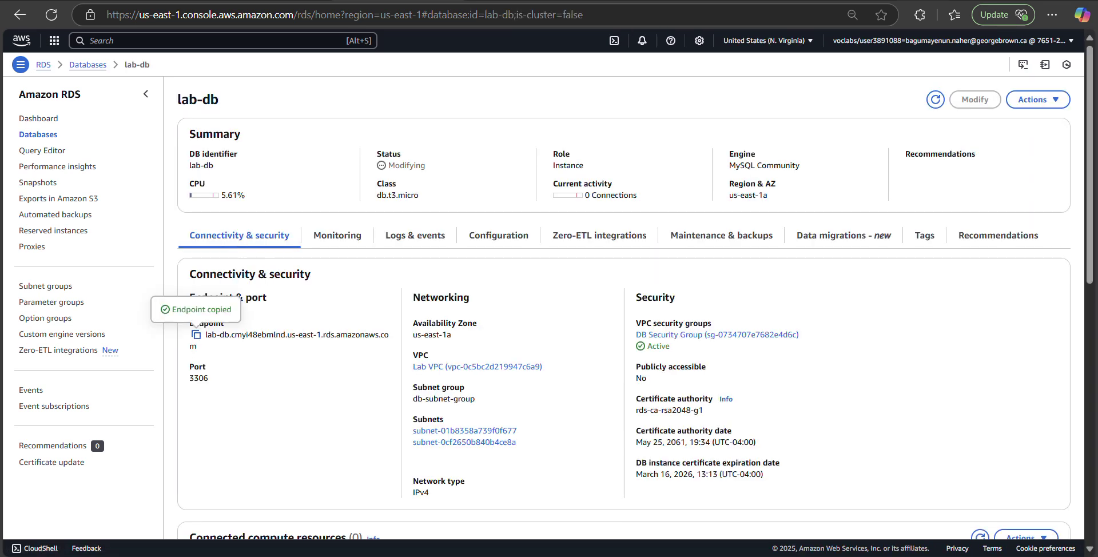
# Step: Clear the existing value from the web form's Endpoint field
pyautogui.hotkey('ctrl', 'Tab')
pyautogui.moveTo(575, 127); pyautogui.dragTo(294, 134)
pyautogui.press('BackSpace')
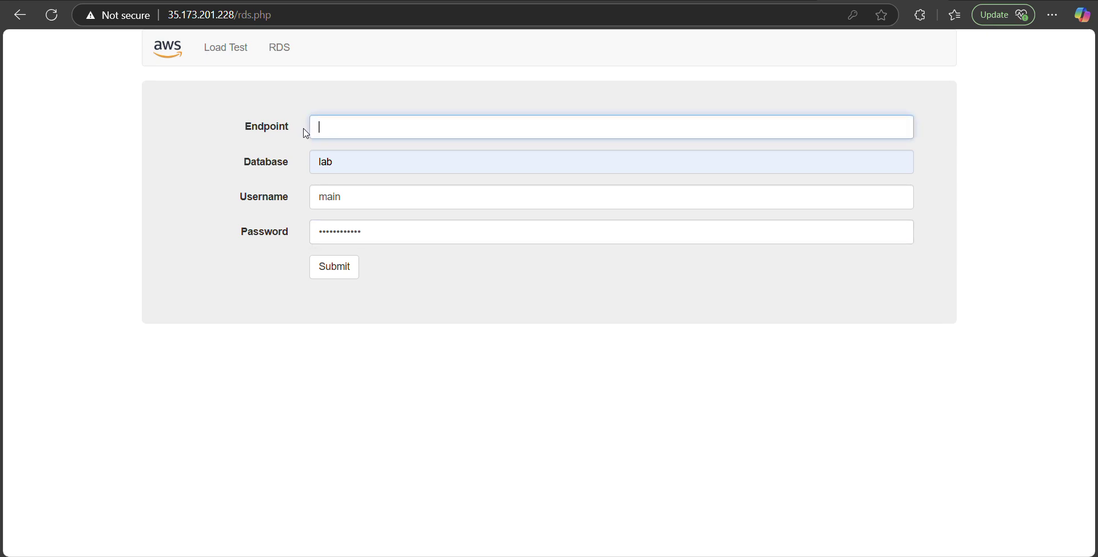
# Step: Paste the lab-db endpoint, submit the connection form, and decline Edge's password save prompt
pyautogui.hotkey('ctrl', 'v')
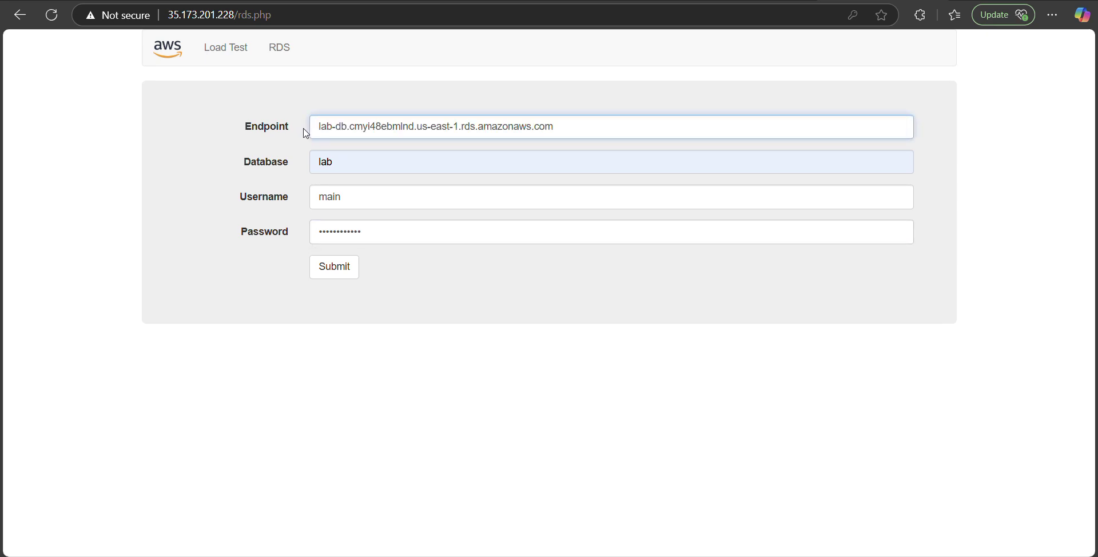
pyautogui.click(338, 268)
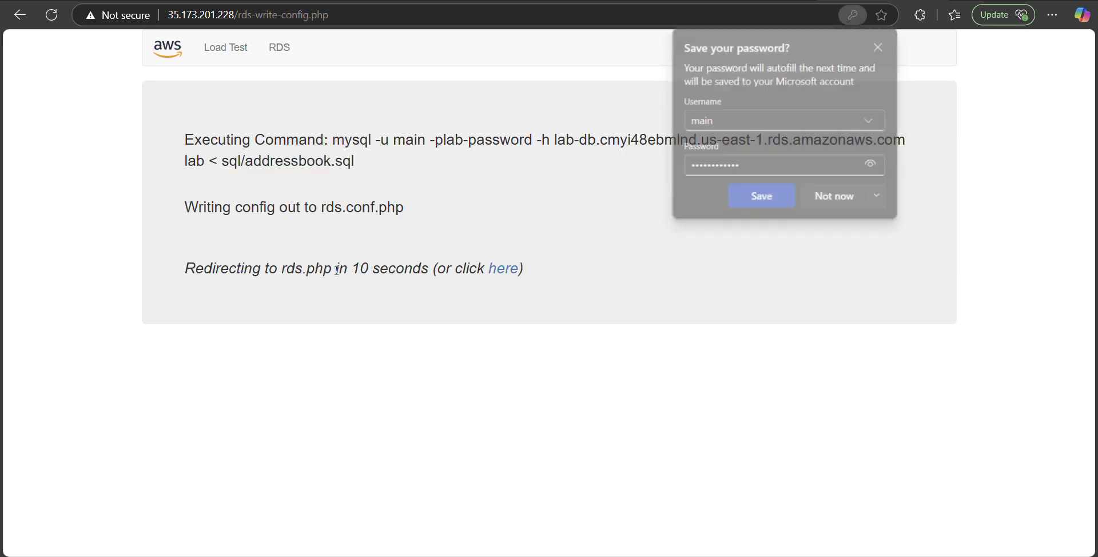
pyautogui.click(827, 200)
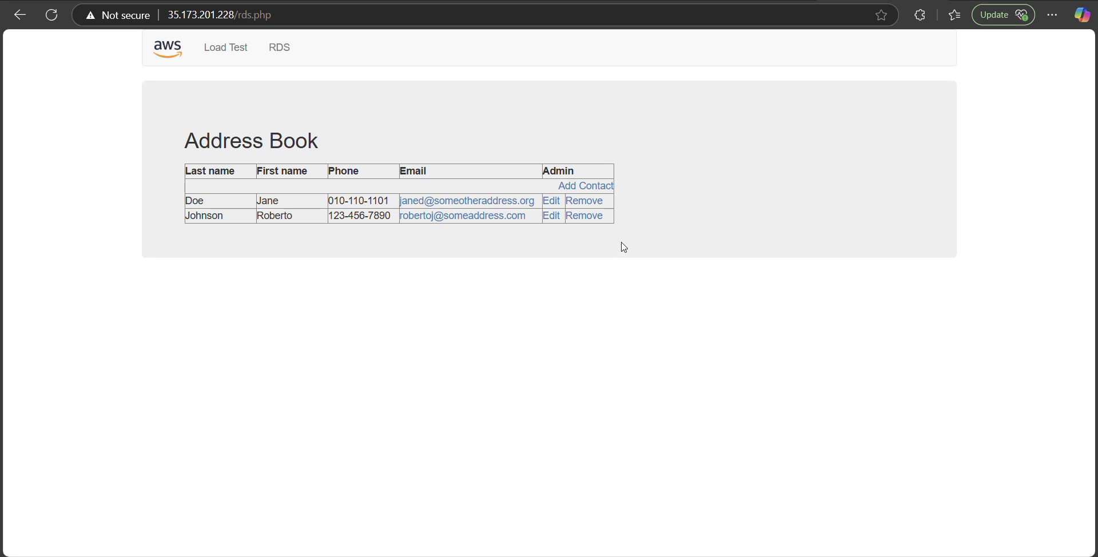
# Step: Change the first contact's last name to 'Test' and save the edit
pyautogui.click(551, 203)
pyautogui.click(287, 209)
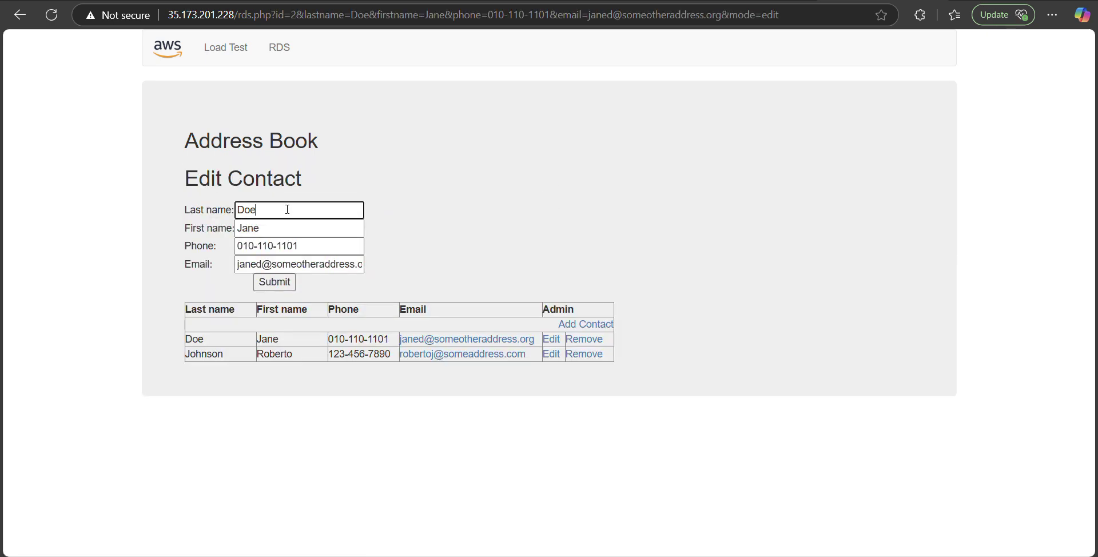
pyautogui.press('BackSpace')
pyautogui.press('BackSpace')
pyautogui.press('BackSpace')
pyautogui.write('Test')
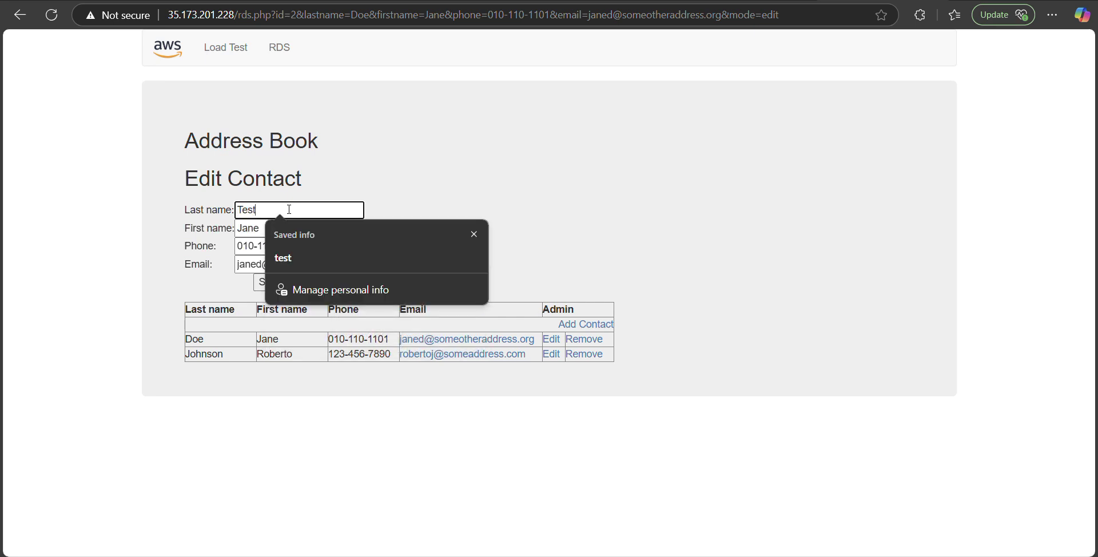
pyautogui.click(459, 176)
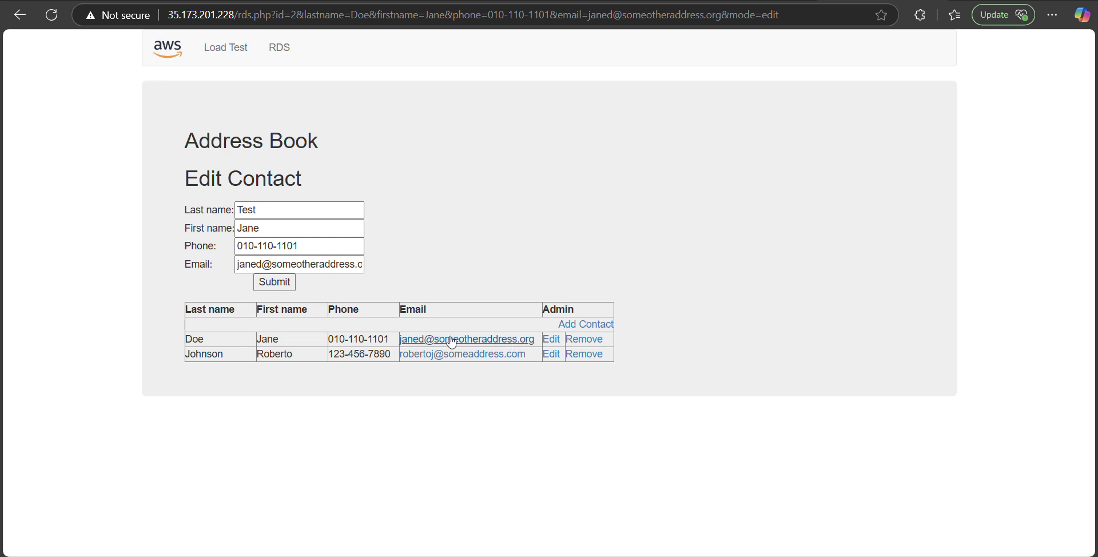
pyautogui.click(285, 286)
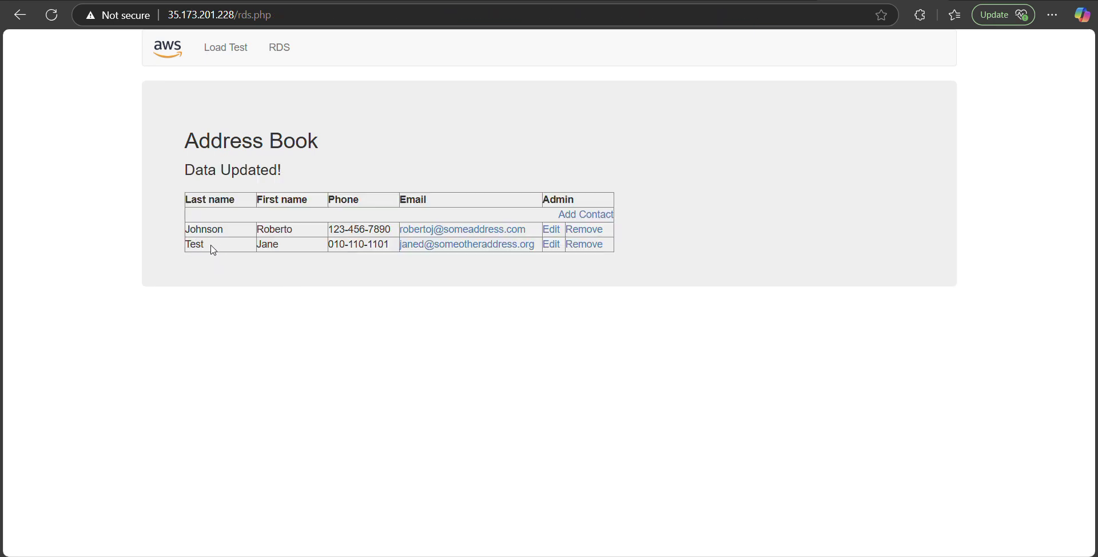
# Step: Start a new contact and enter its last name and first name
pyautogui.click(598, 215)
pyautogui.click(321, 213)
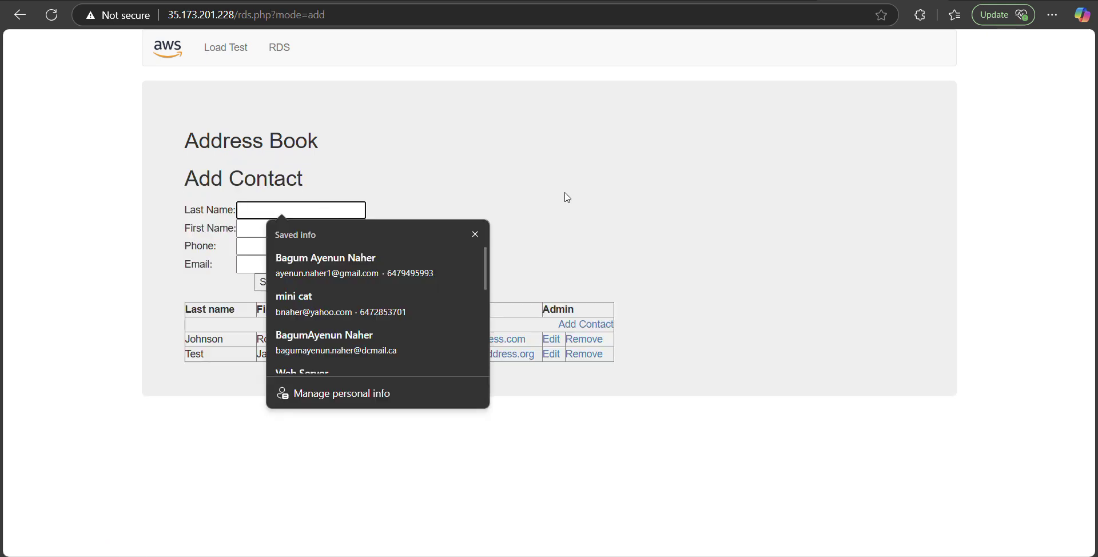
pyautogui.write('Doe')
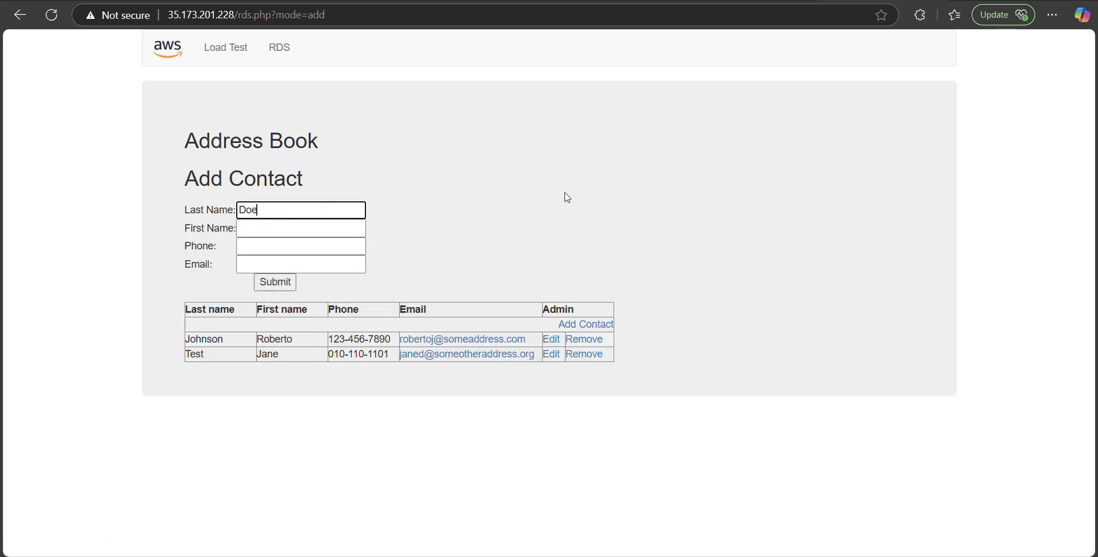
pyautogui.click(317, 229)
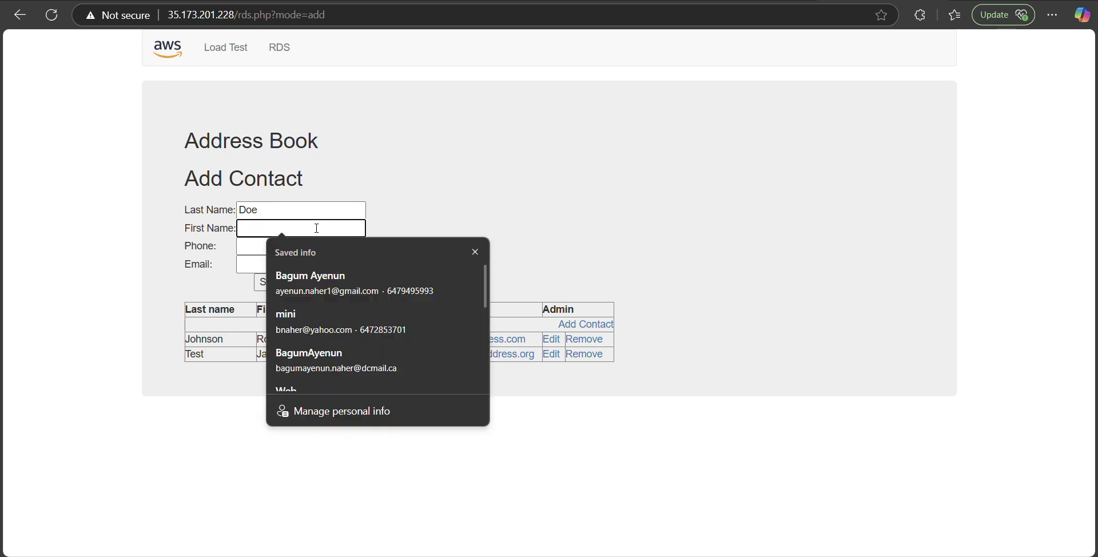
pyautogui.write('h')
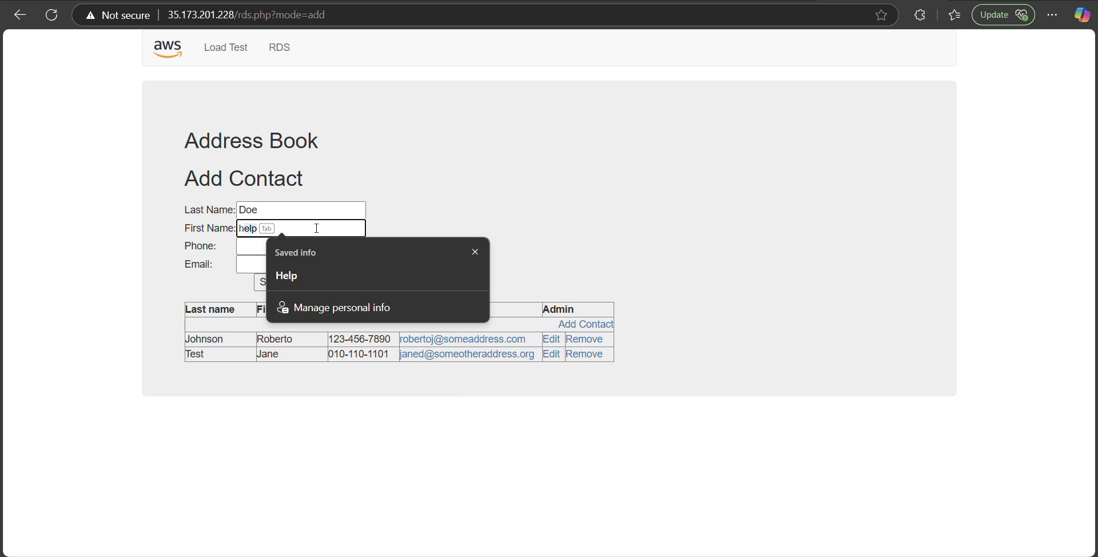
pyautogui.write('aq')
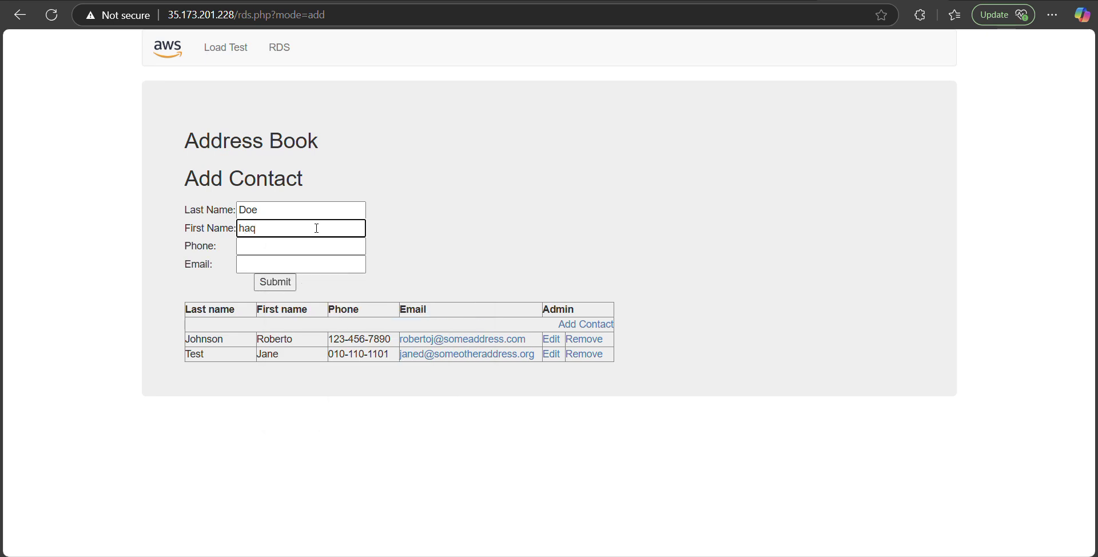
pyautogui.press('BackSpace')
pyautogui.press('BackSpace')
pyautogui.write('Haque')
# Step: Save the new contact, then remove it from the Address Book
pyautogui.click(301, 248)
pyautogui.click(258, 265)
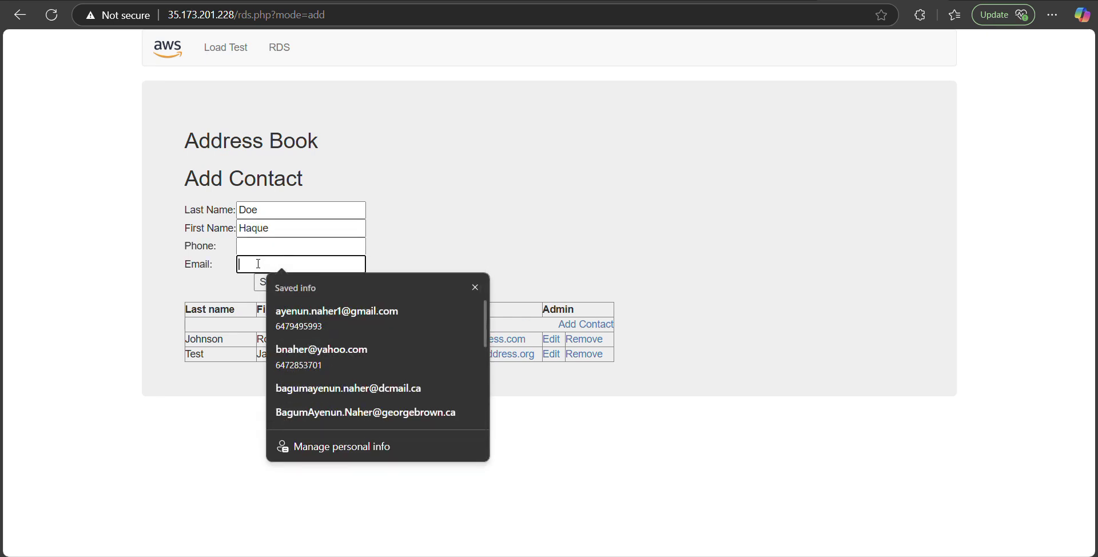
pyautogui.click(472, 258)
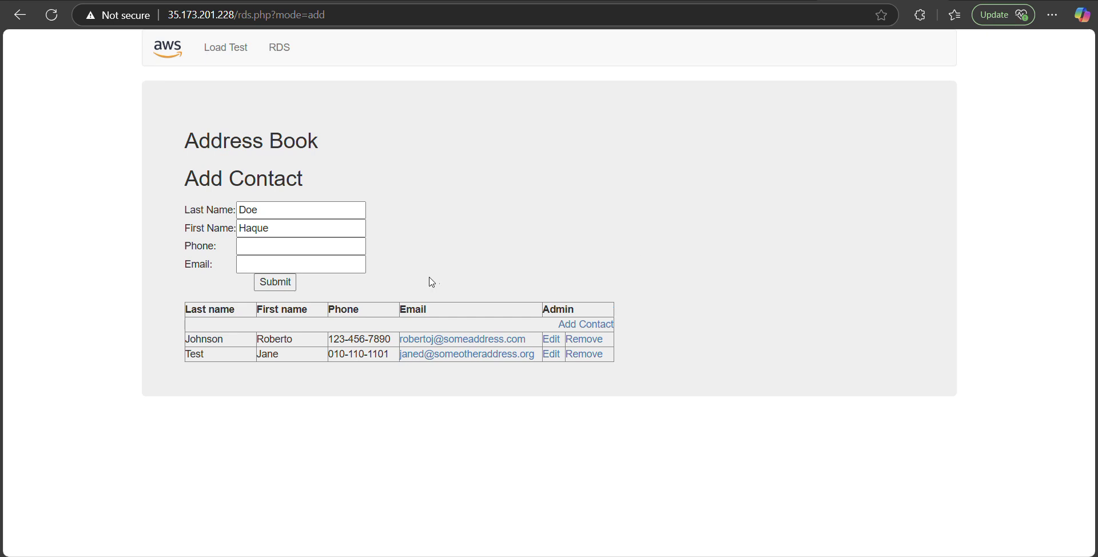
pyautogui.click(283, 284)
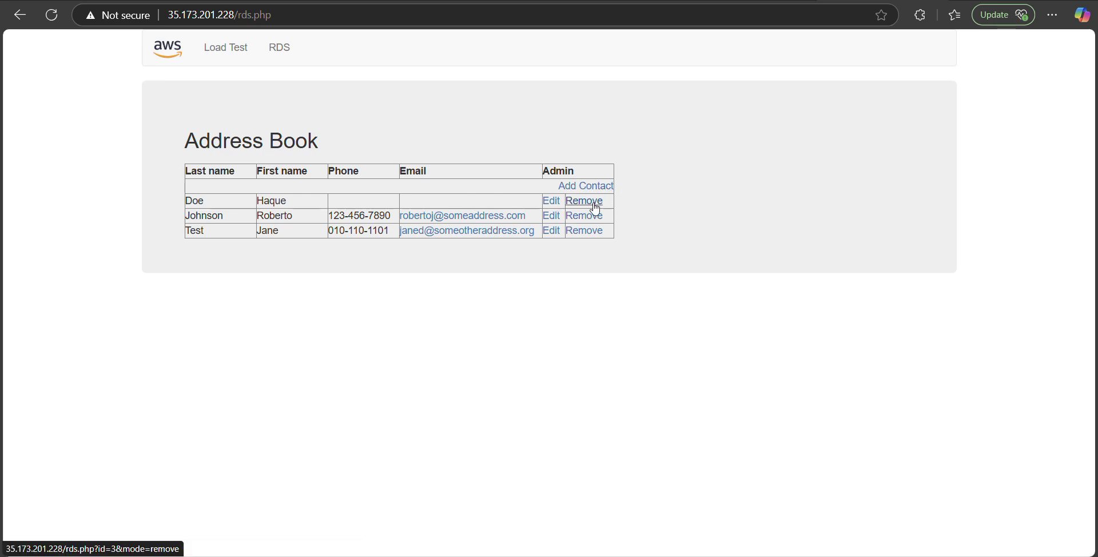
pyautogui.click(594, 205)
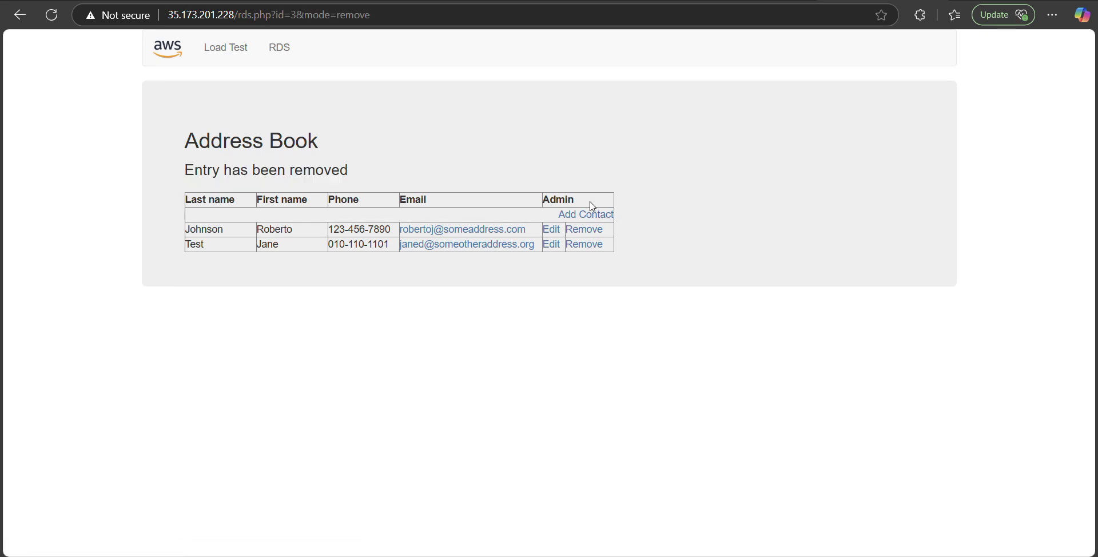